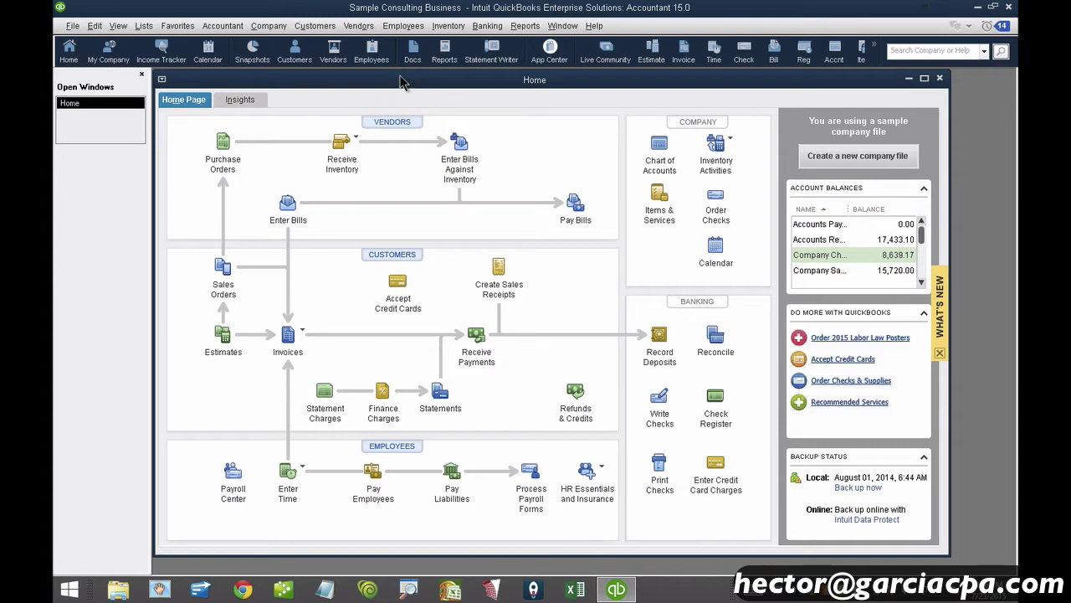
Maximize the home page and start a new sales order using the Custom Sales Order template
double_click(426, 84)
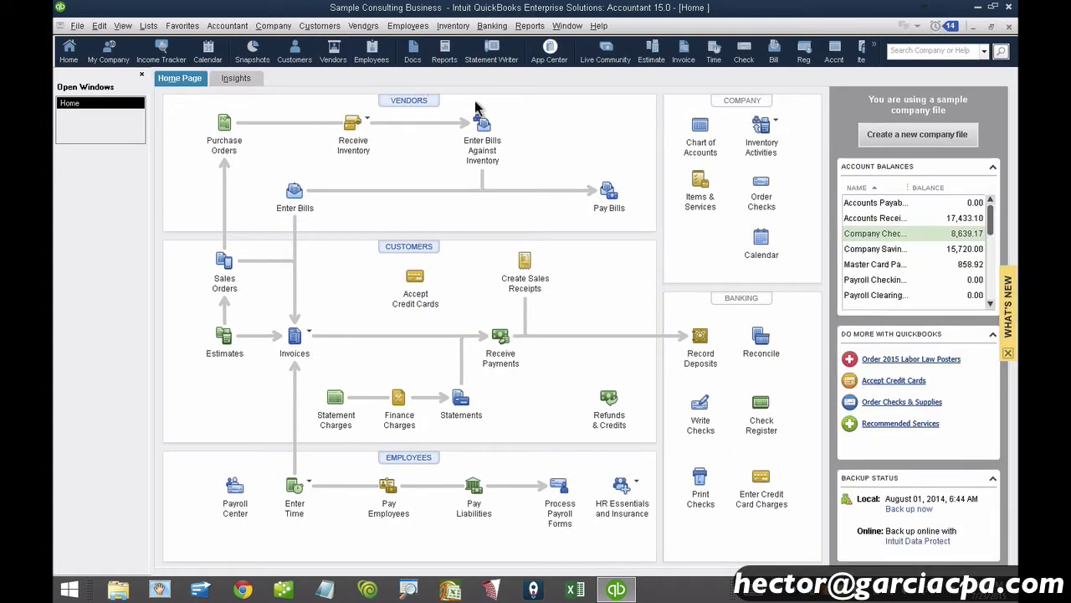
click(225, 264)
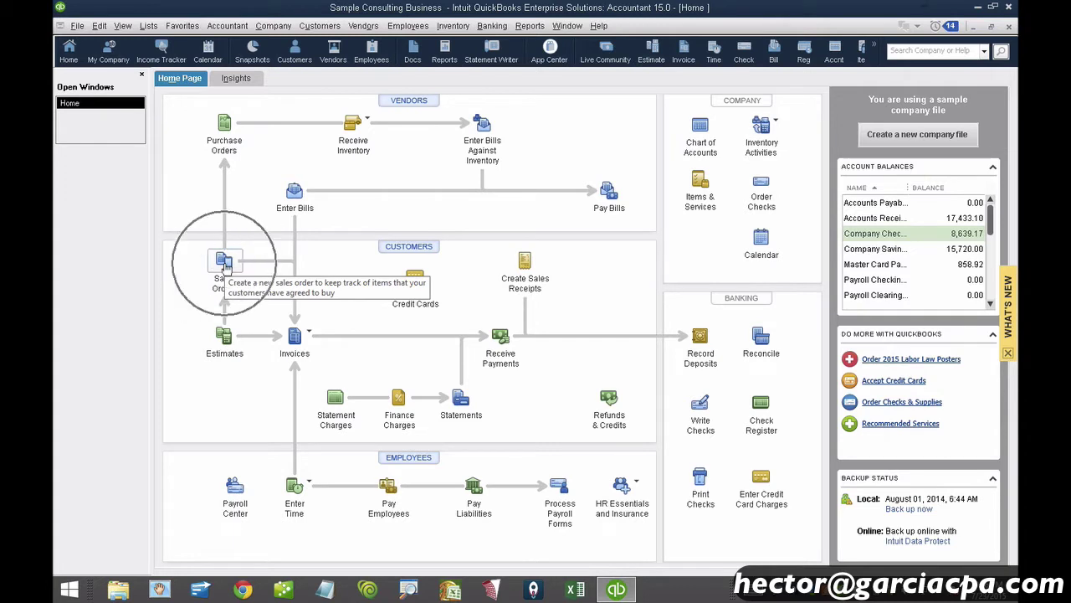
click(226, 264)
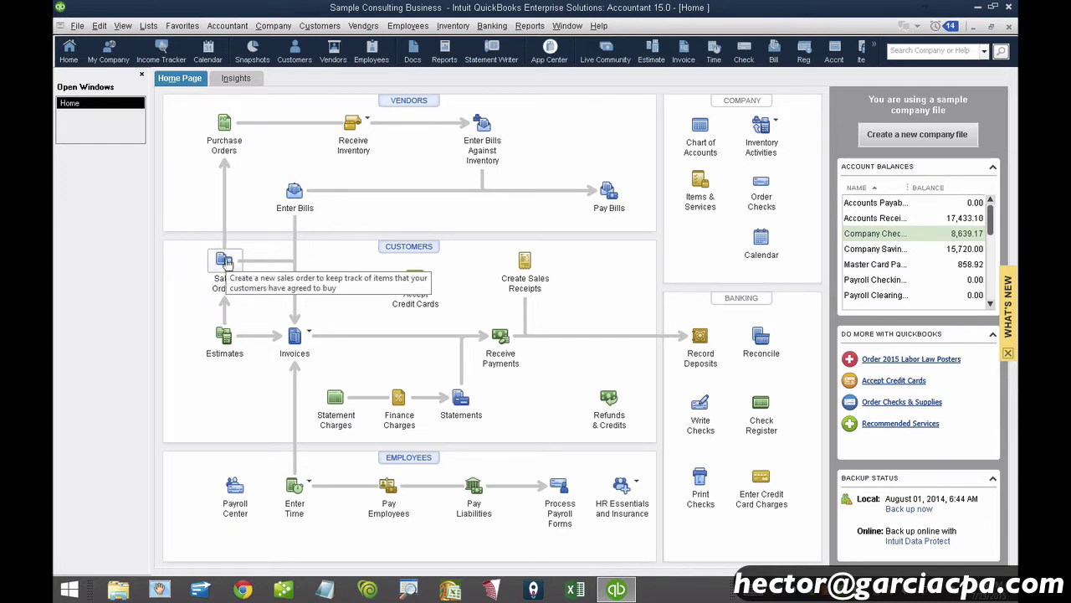
click(226, 264)
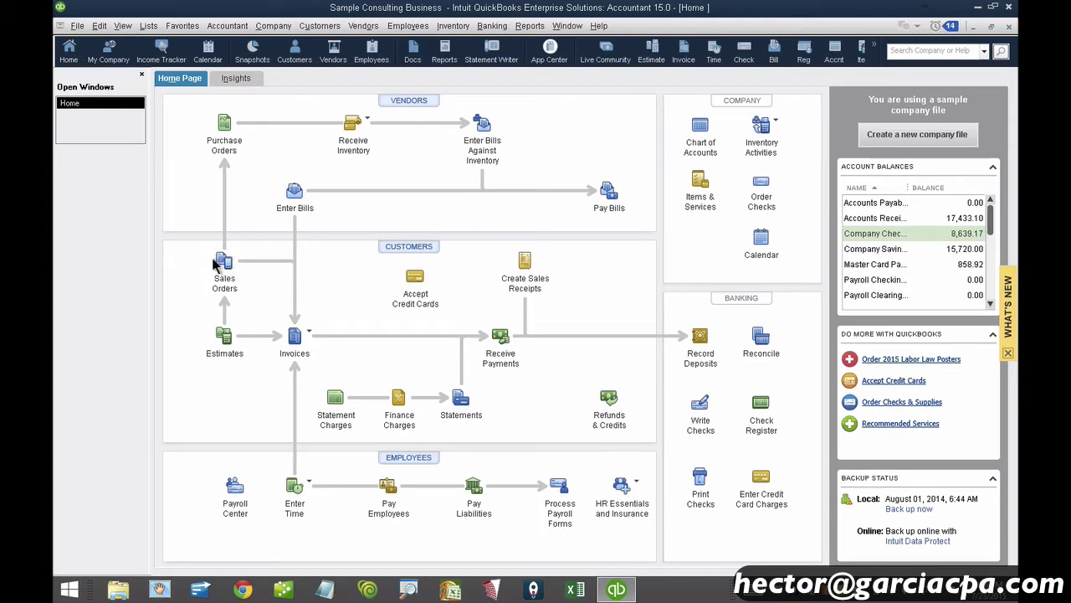
click(216, 264)
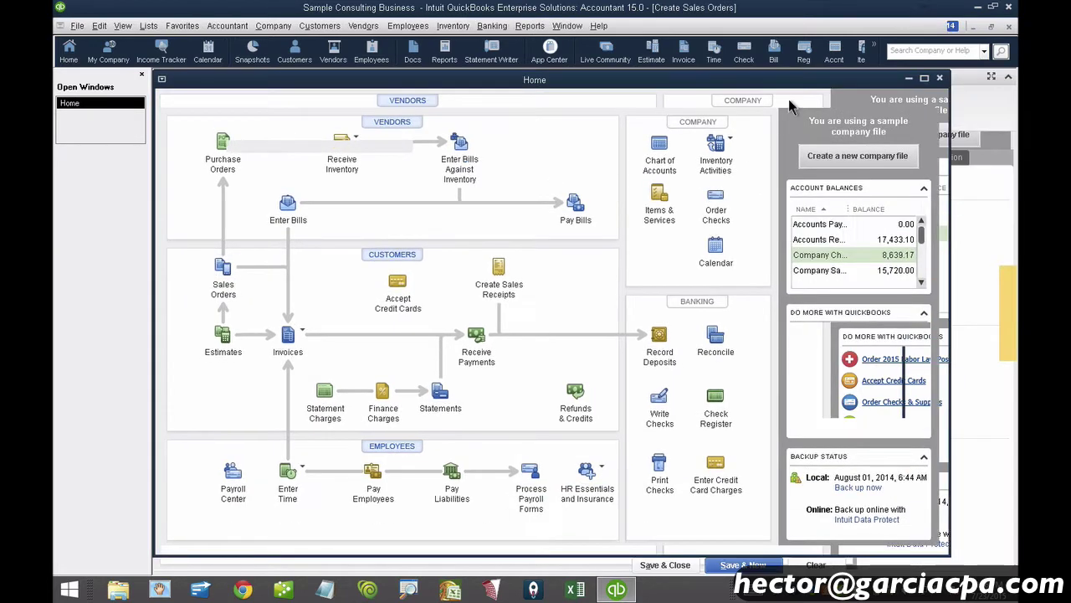
click(818, 146)
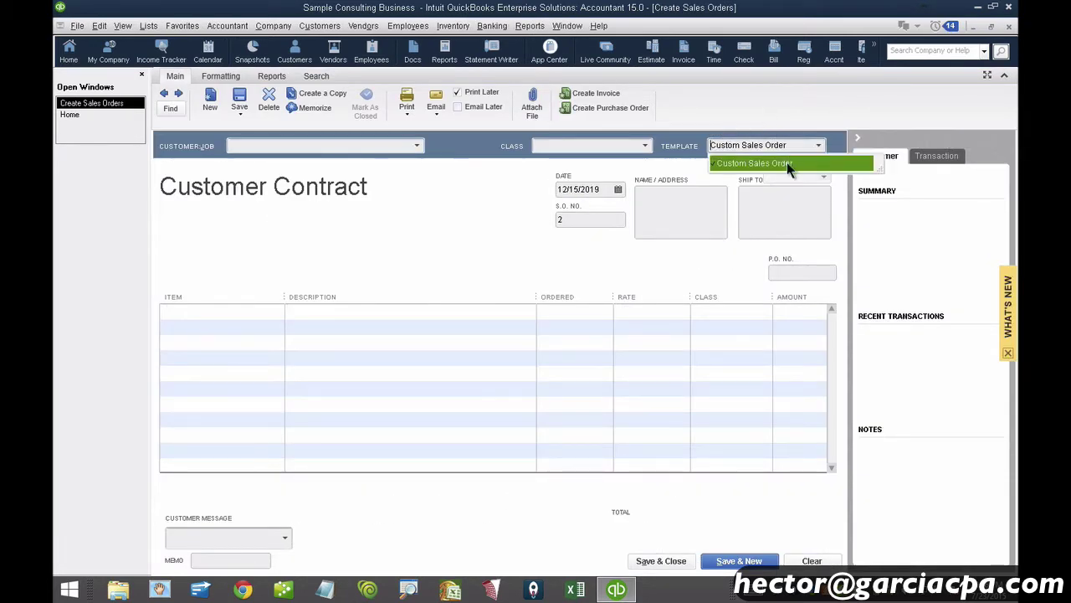
click(786, 164)
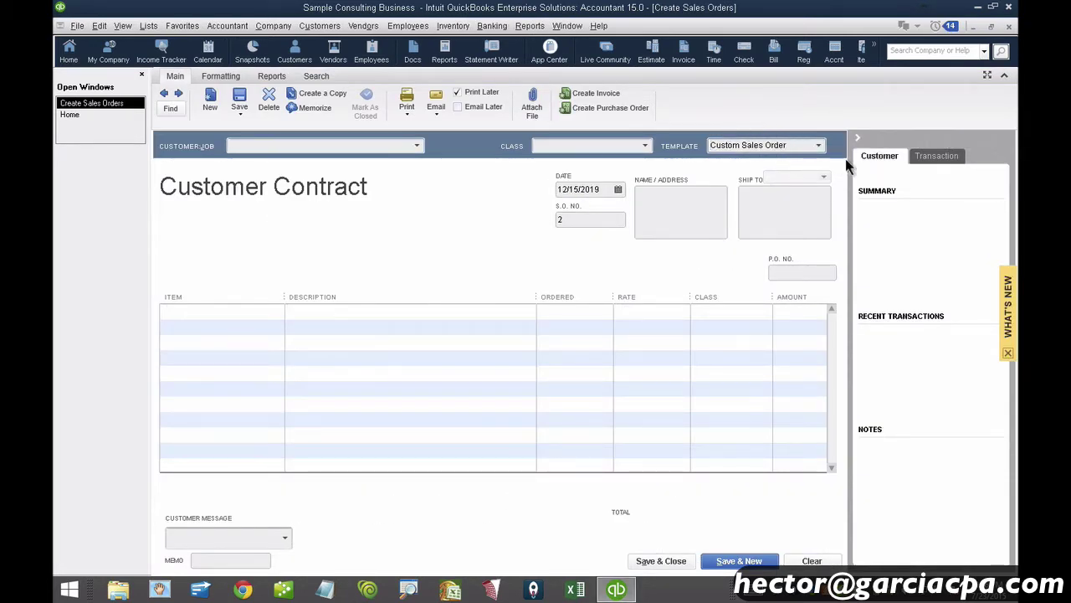
Change the default title of the Custom Sales Order template to "Order Acknowledge" and save the customization
click(214, 77)
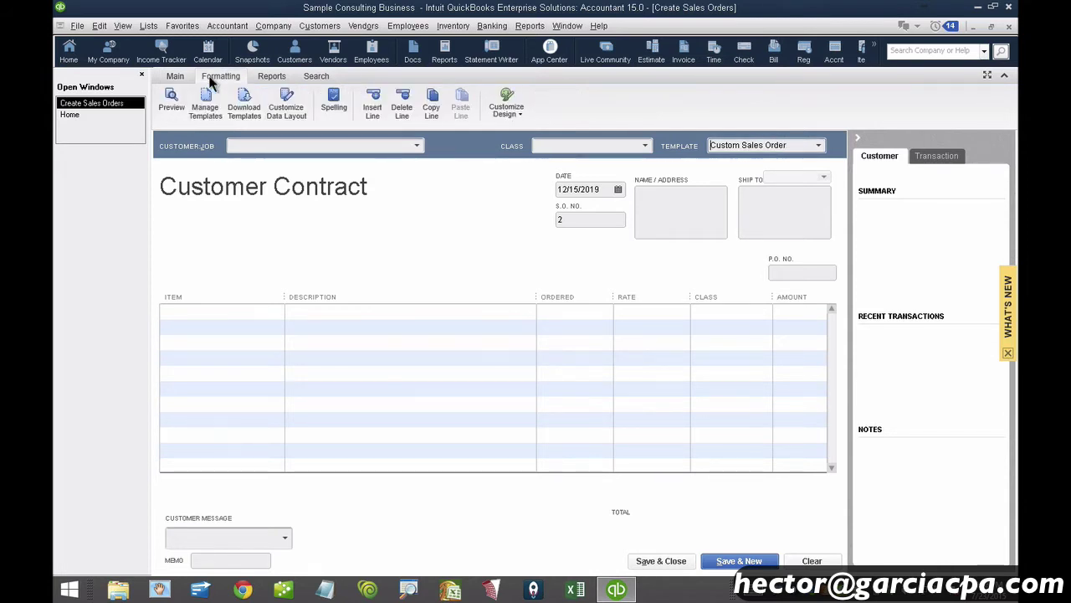
click(293, 111)
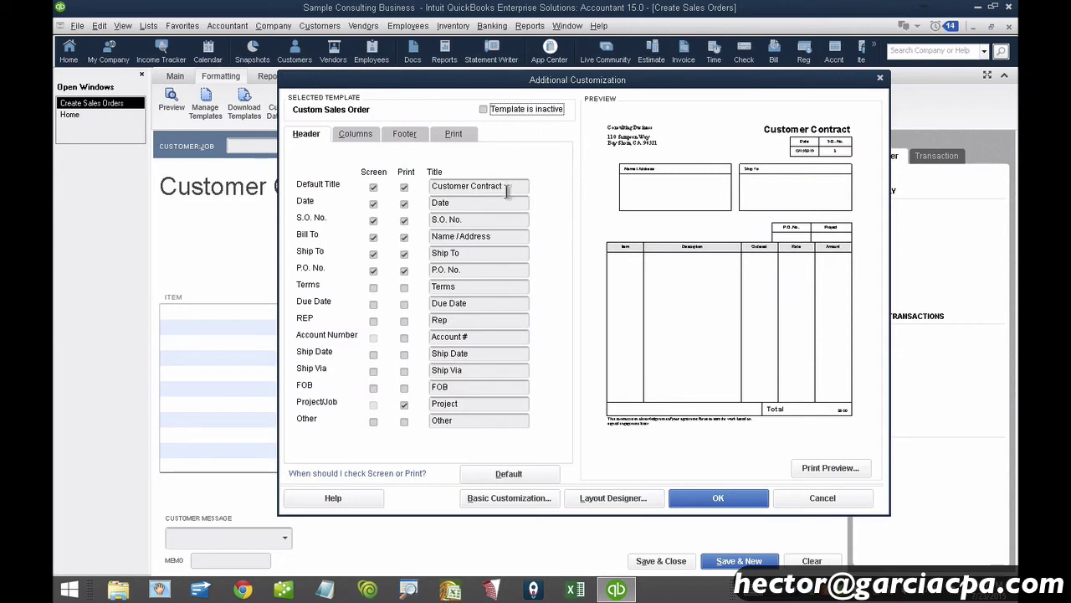
drag(507, 191, 435, 185)
text(O)
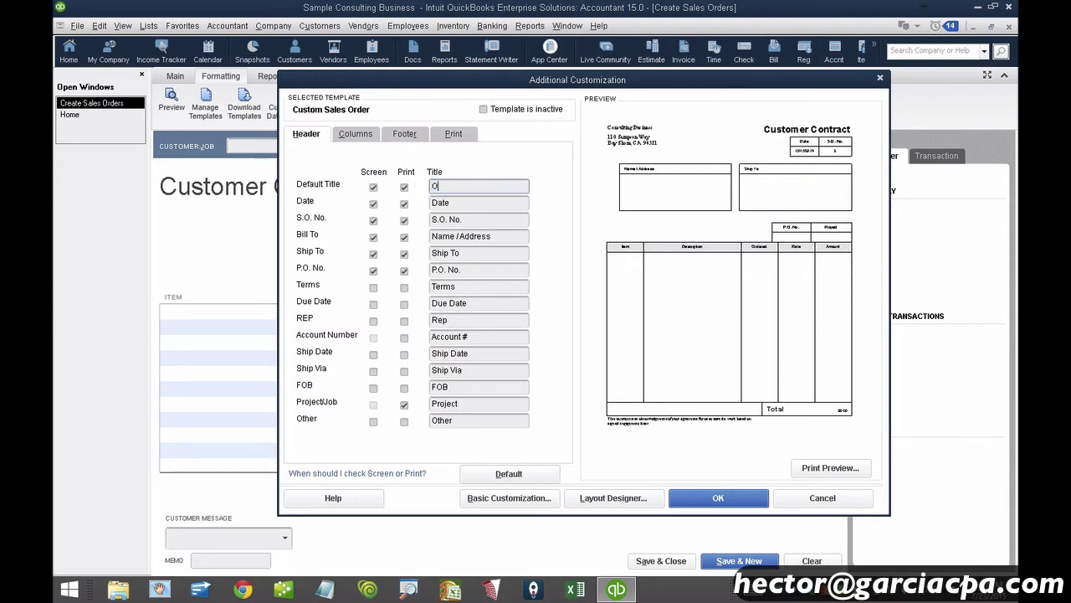
text(rder Acknowledge)
click(464, 203)
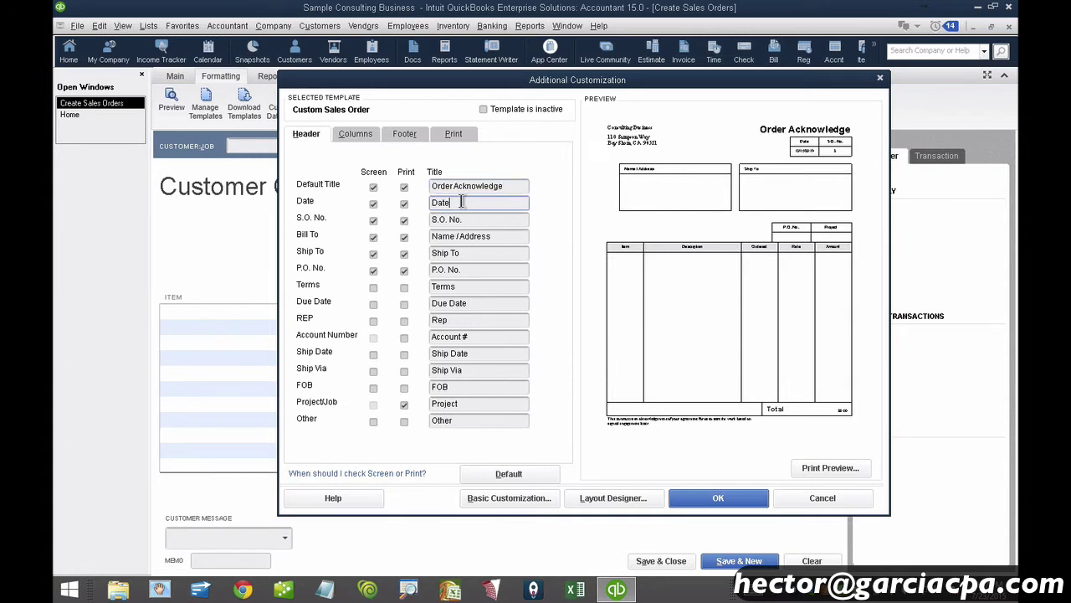
click(720, 497)
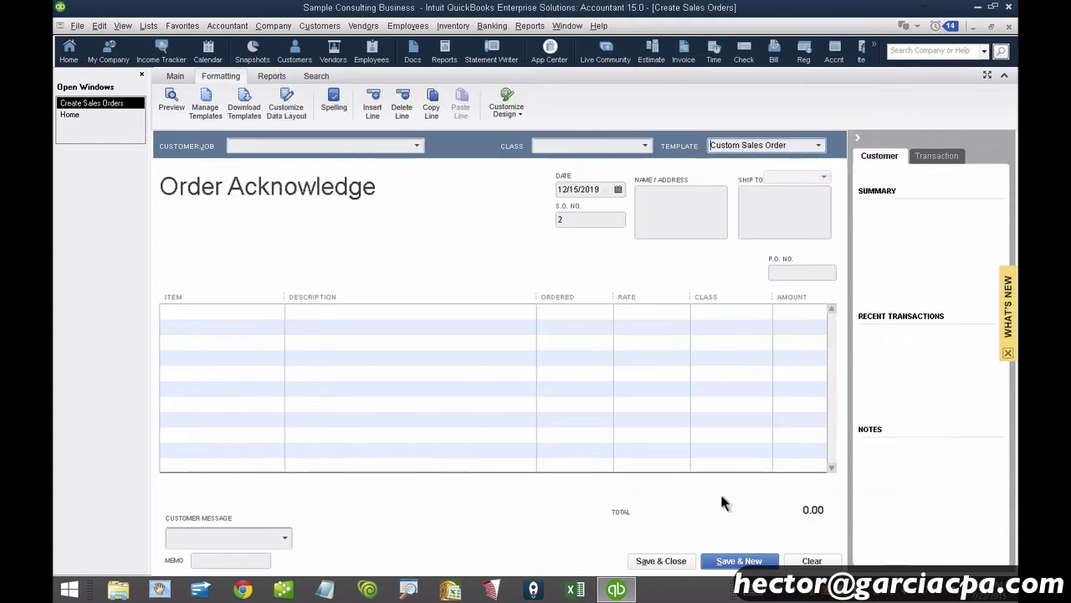
Assign the sales order to Jimenez, Carter & Boch:Project #11 and activate its first item line
click(417, 145)
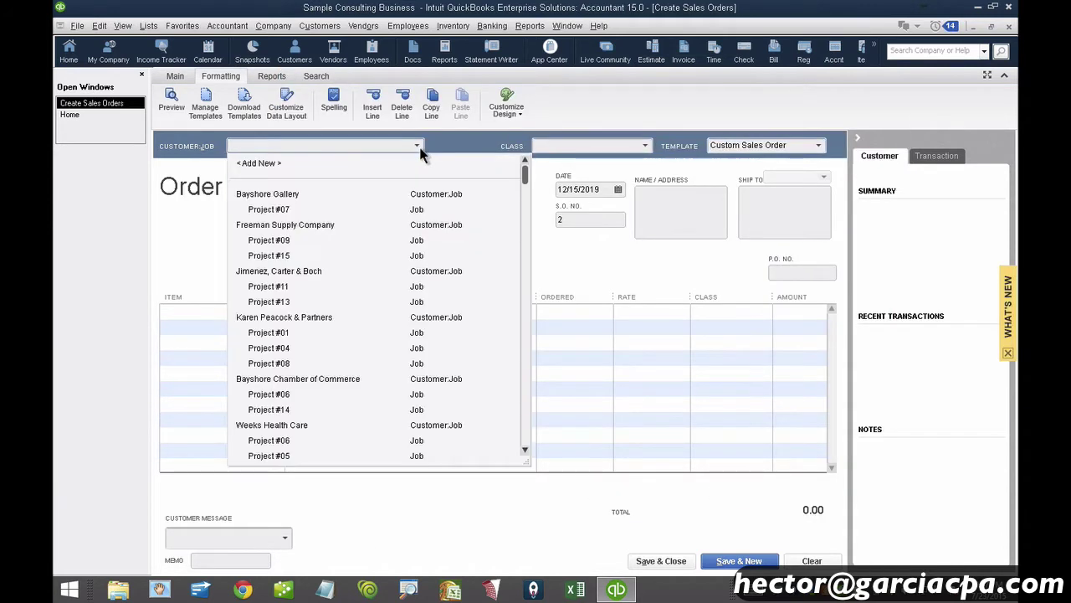
click(278, 289)
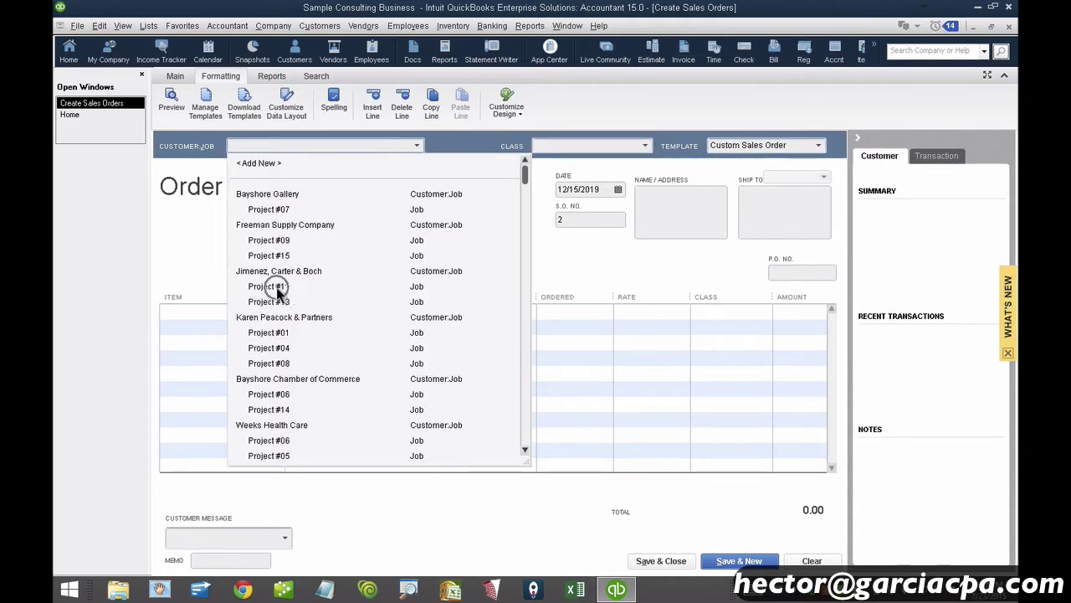
click(276, 288)
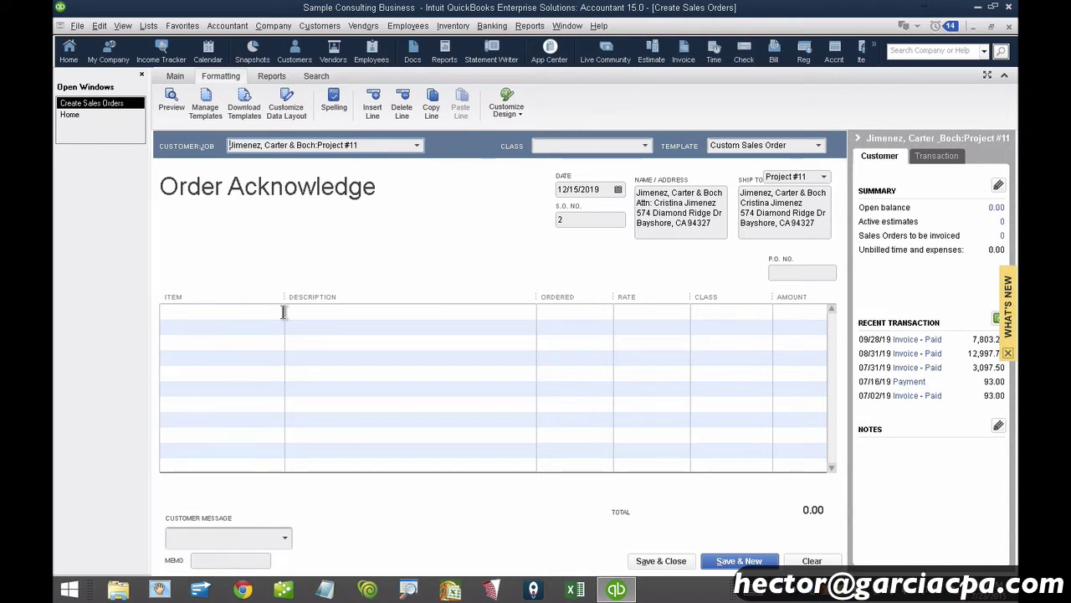
click(284, 312)
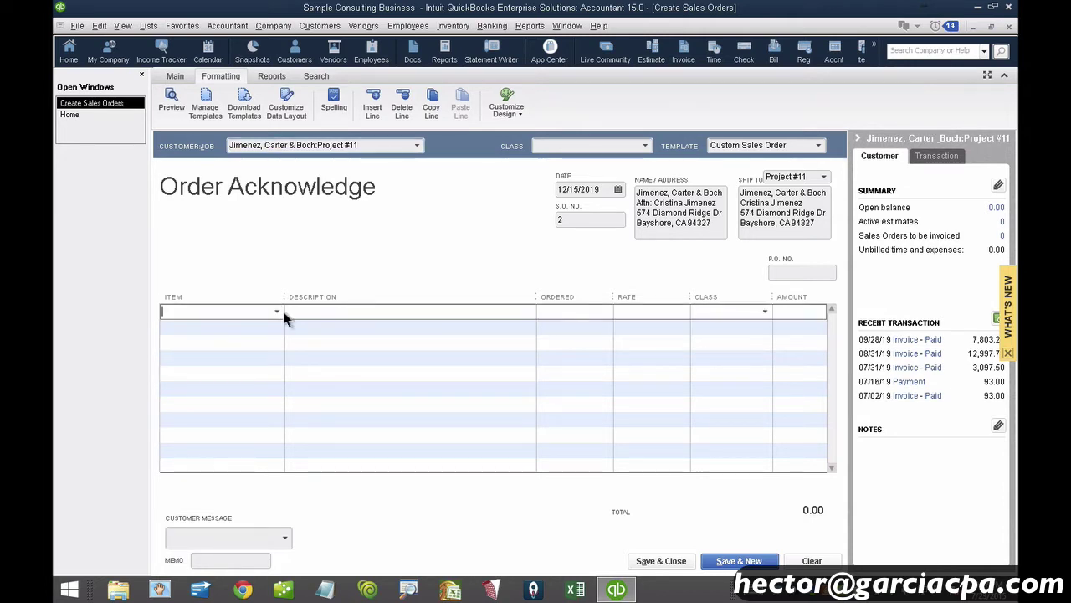
Add a new vendor named "Miami Contractor" in the Vendor Center
click(335, 52)
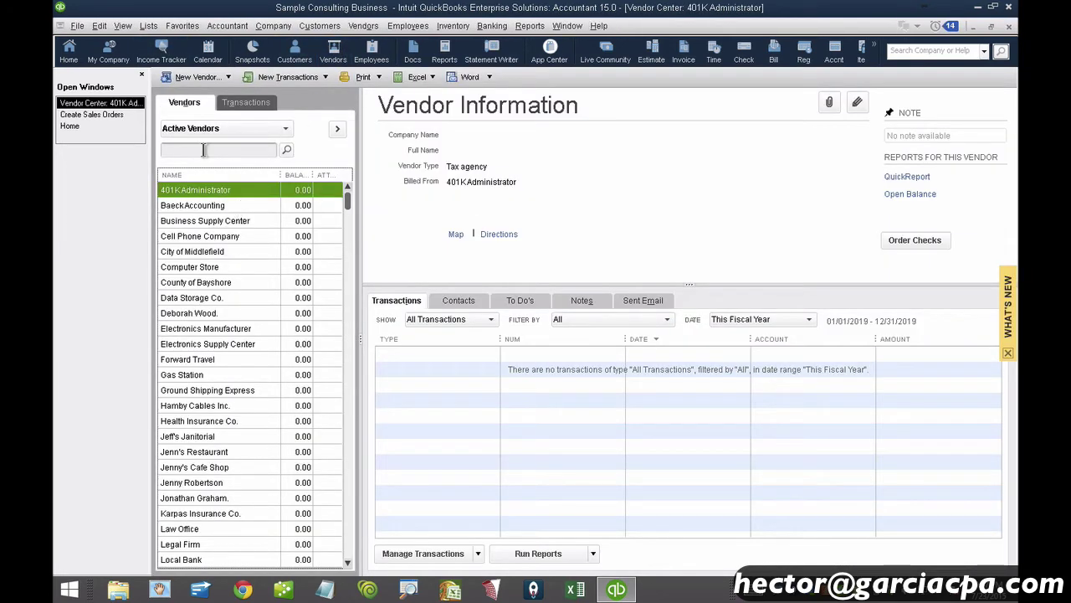
click(188, 76)
click(182, 94)
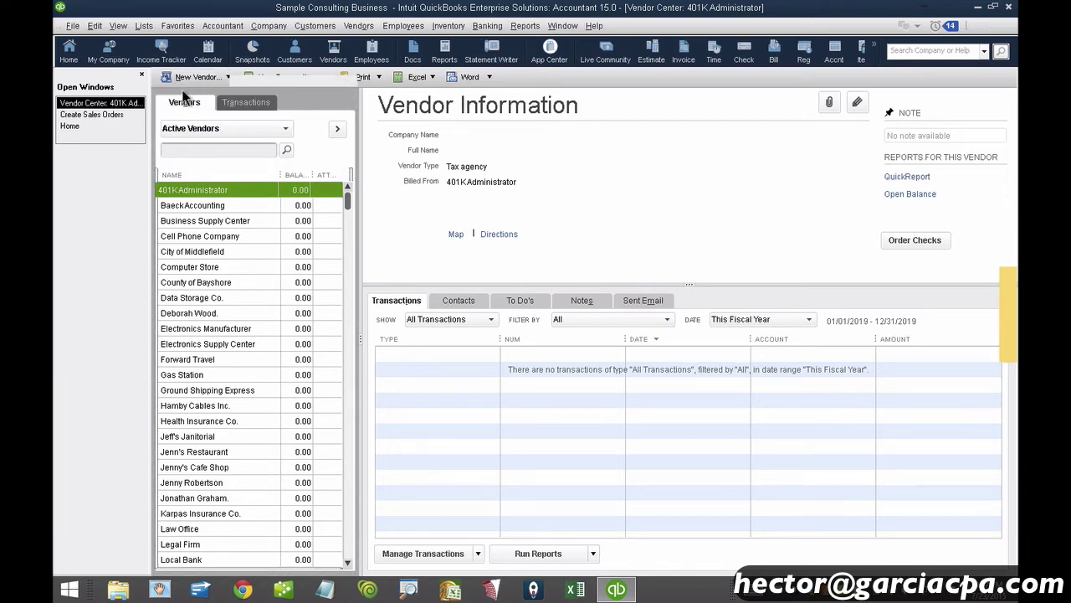
text(Mi)
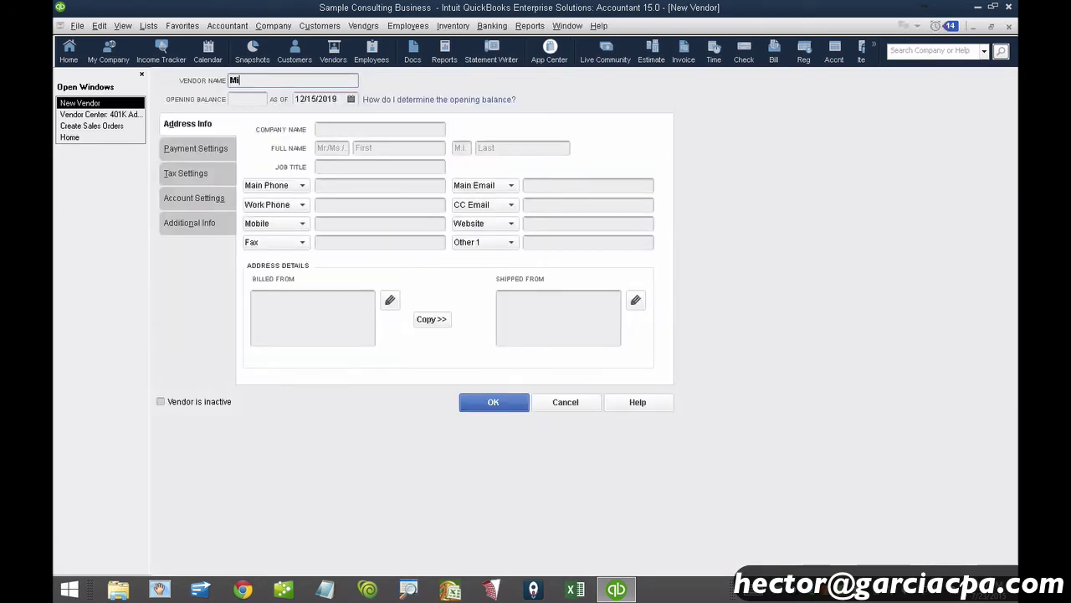
text(ami Contractor)
click(494, 404)
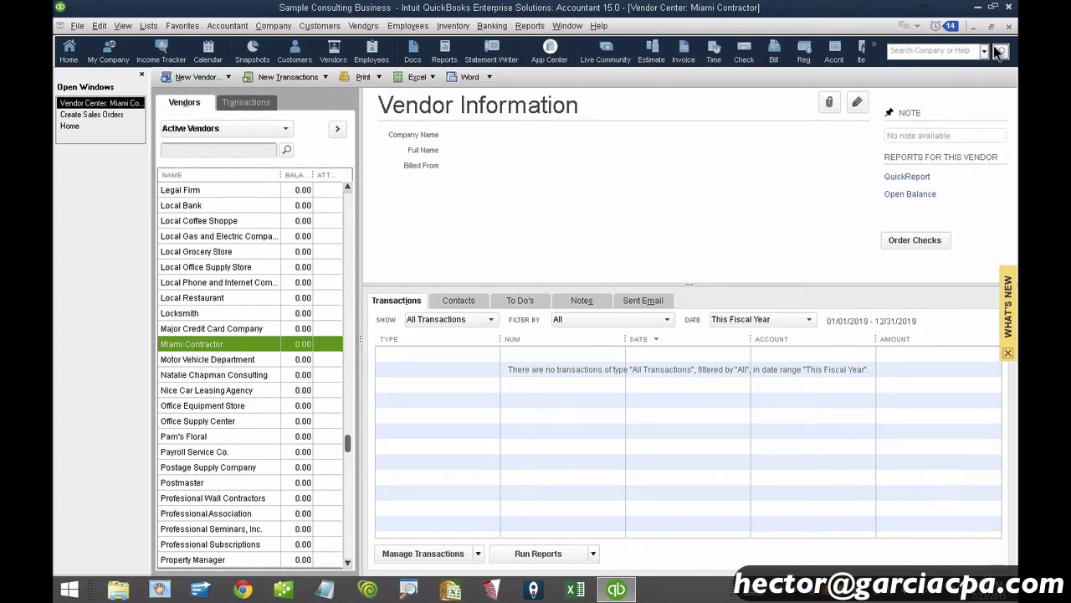
Start a new Service item in the item list named "Hourly Contract Labor" with Consulting Revenue as its account
click(148, 25)
click(167, 59)
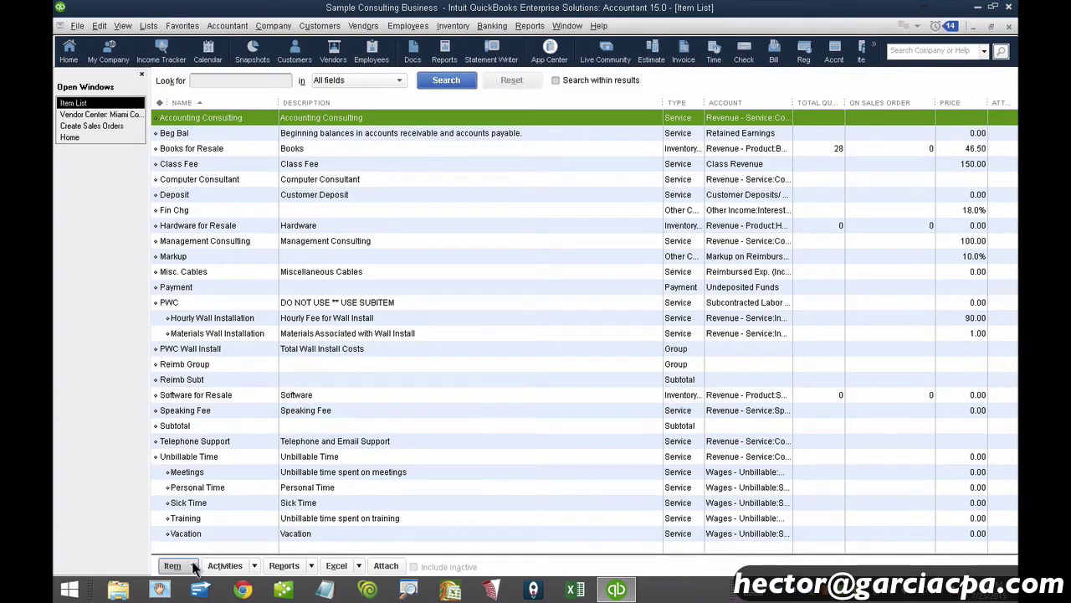
click(191, 567)
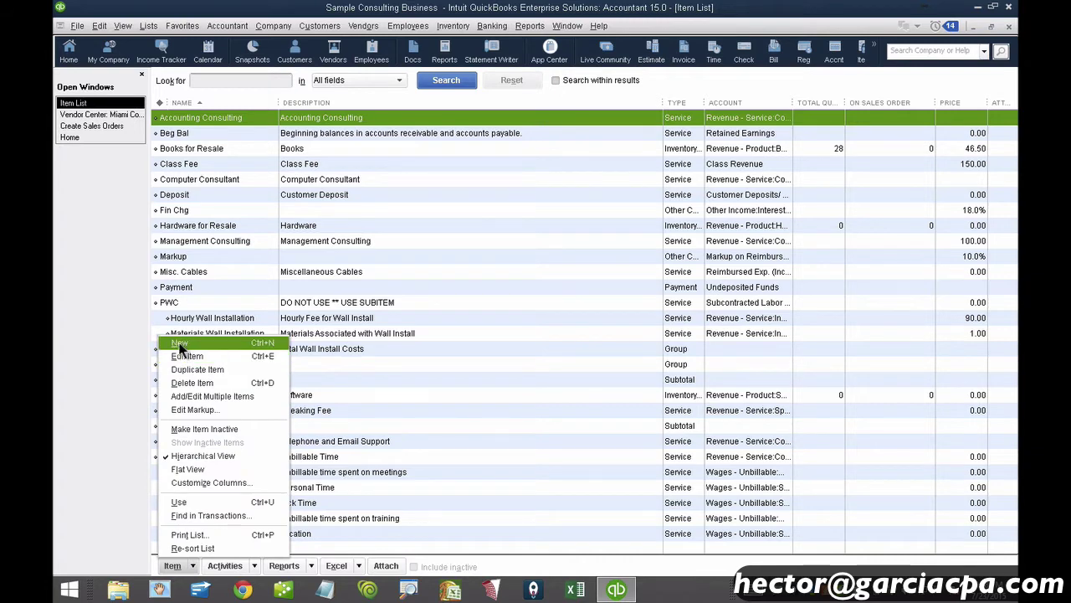
click(179, 344)
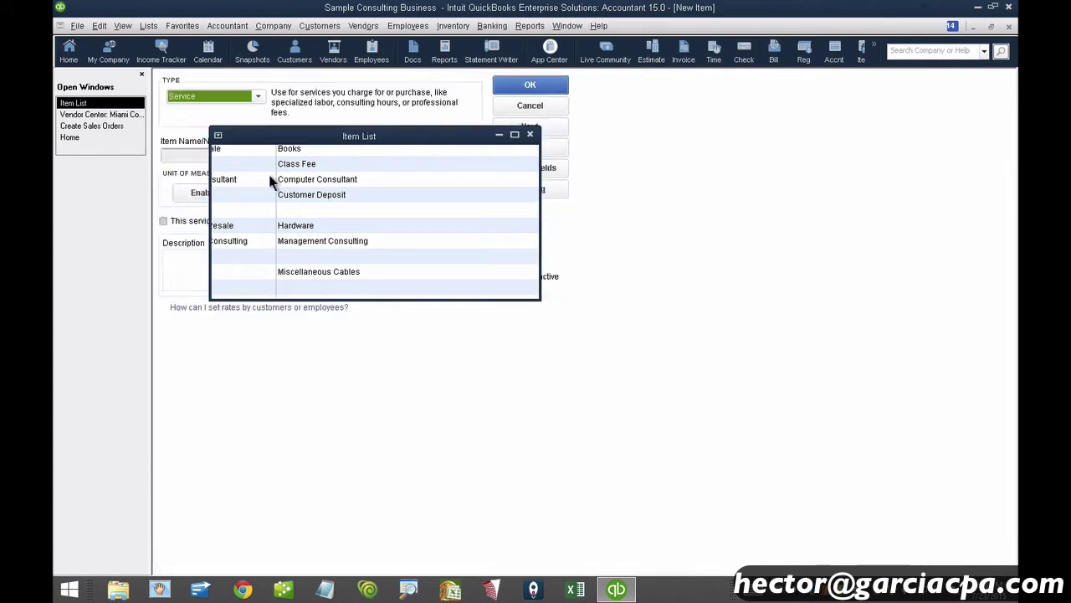
click(189, 113)
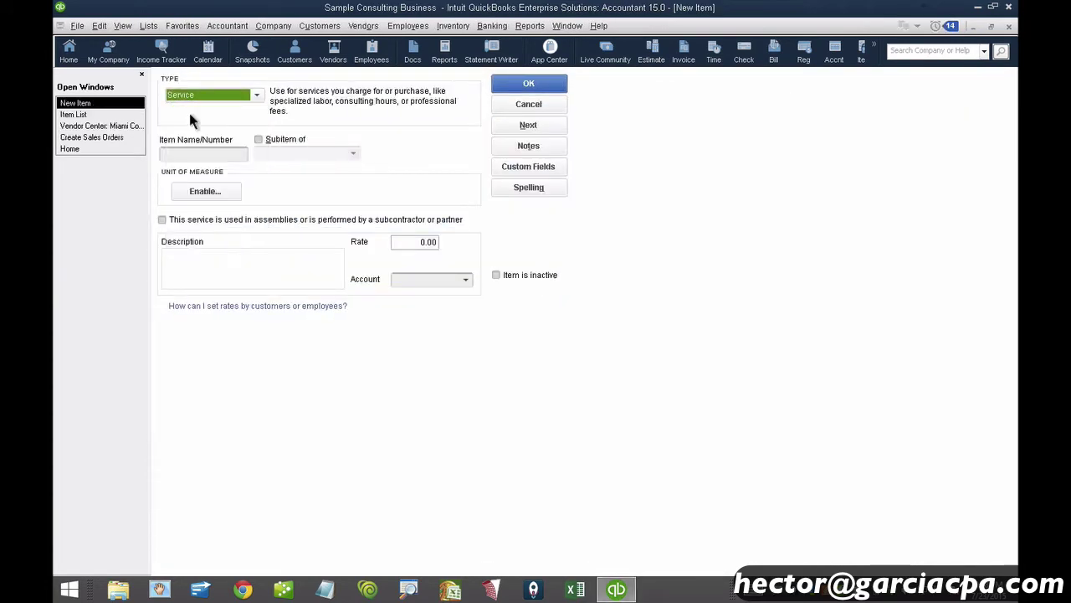
click(187, 154)
text(H)
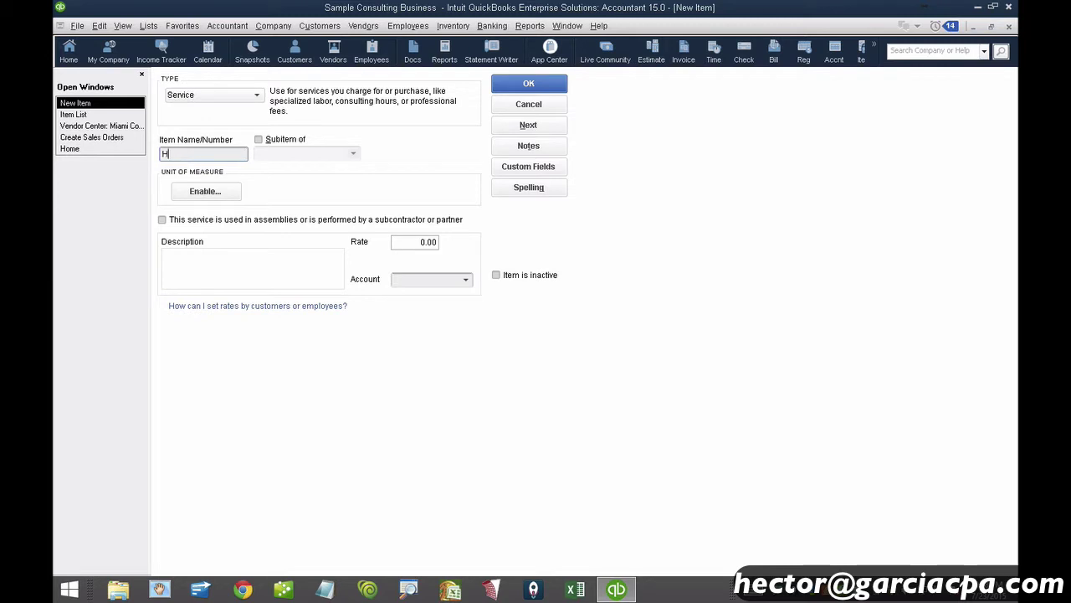
text(ourly Contract Labor)
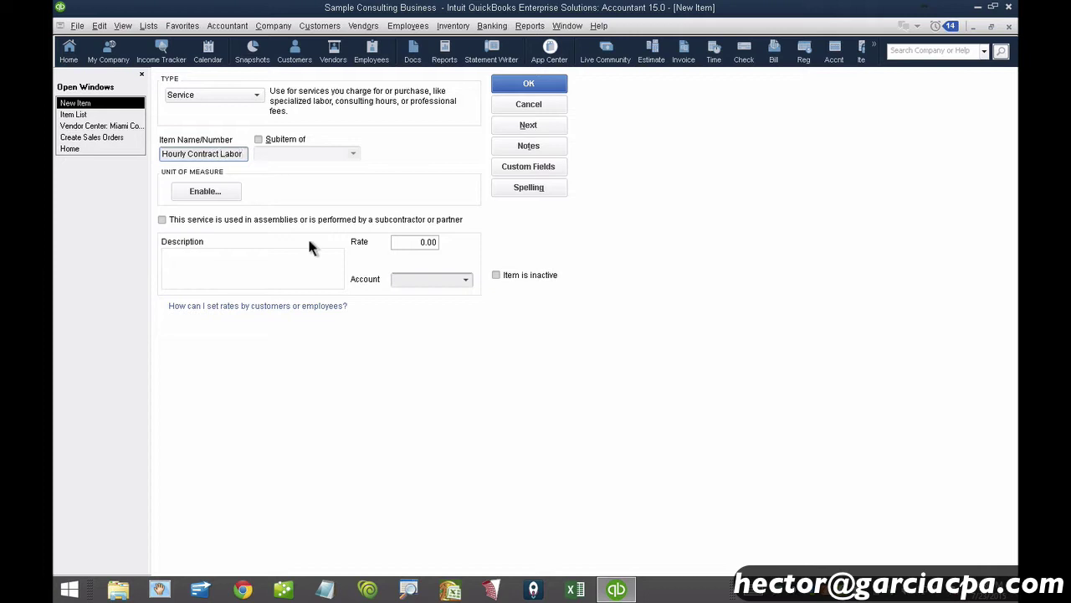
click(466, 280)
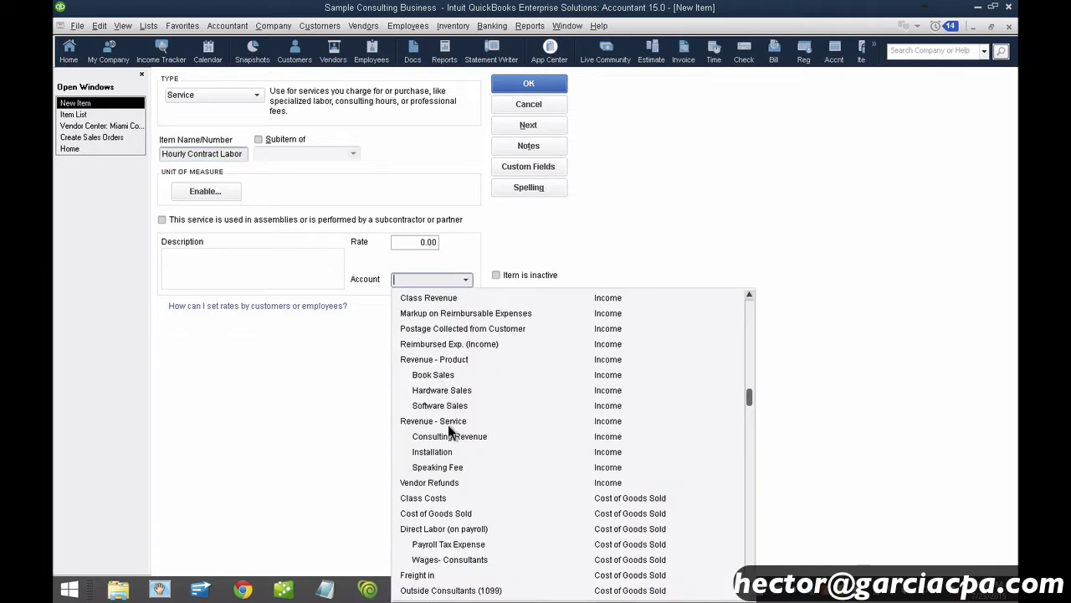
click(466, 436)
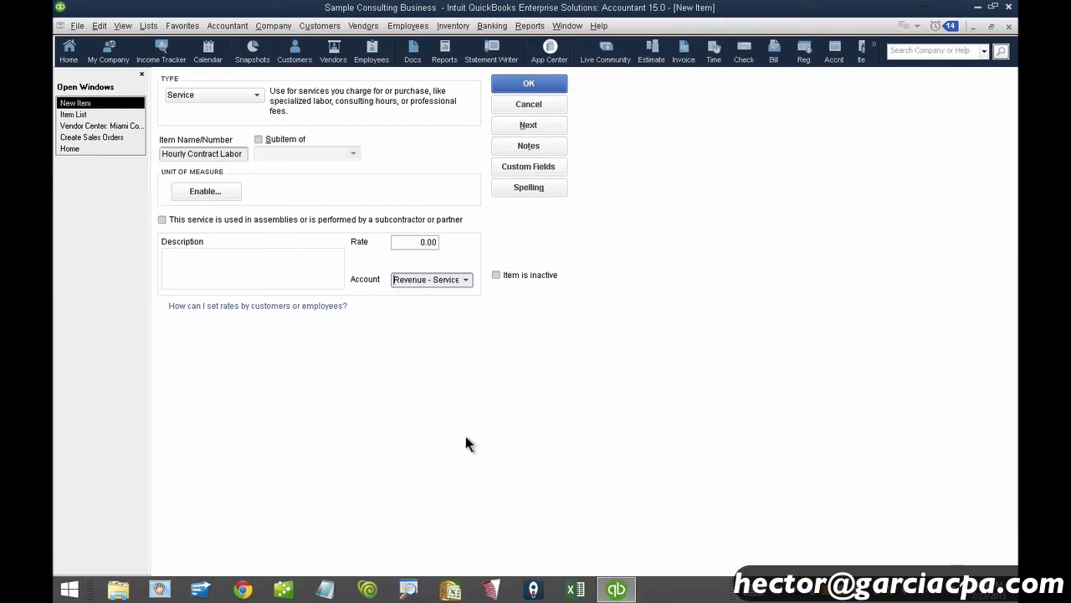
Mark the service as performed by a subcontractor or partner and set Miami Contractor as its preferred vendor
click(162, 220)
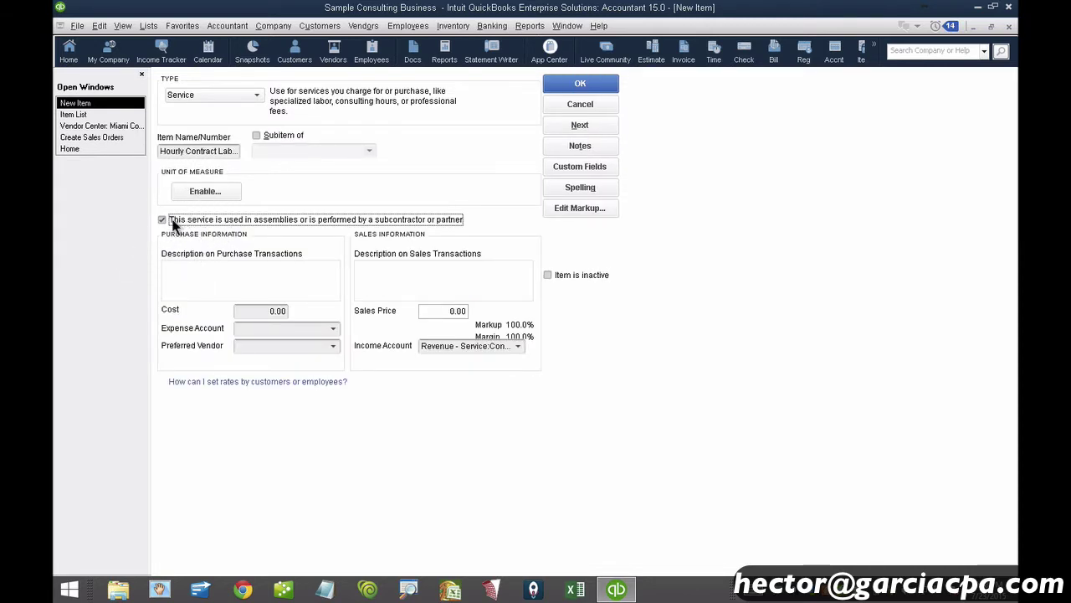
click(332, 347)
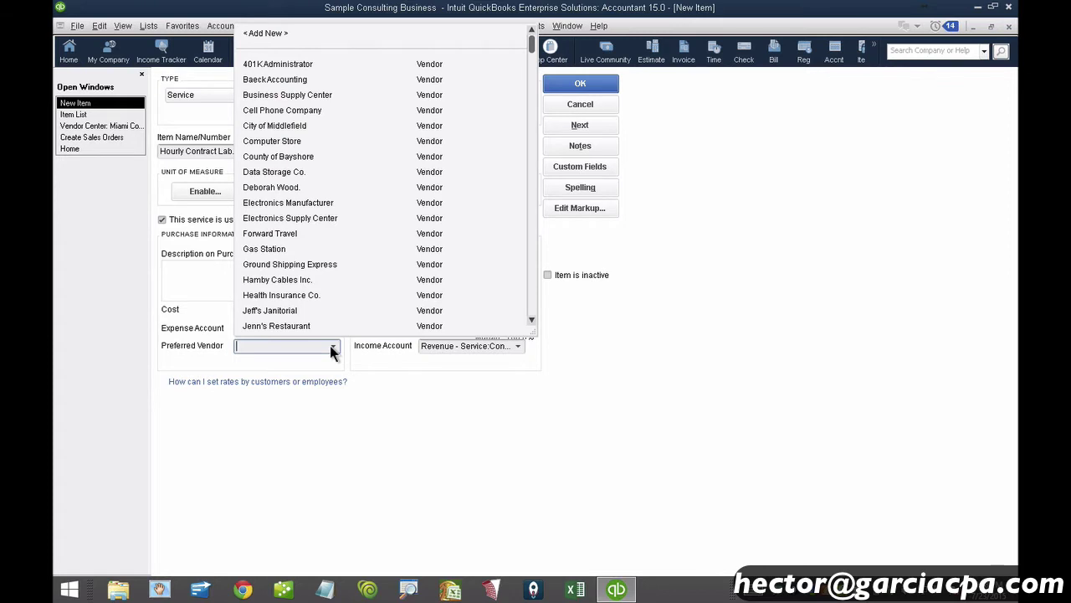
text(Miami Contractor)
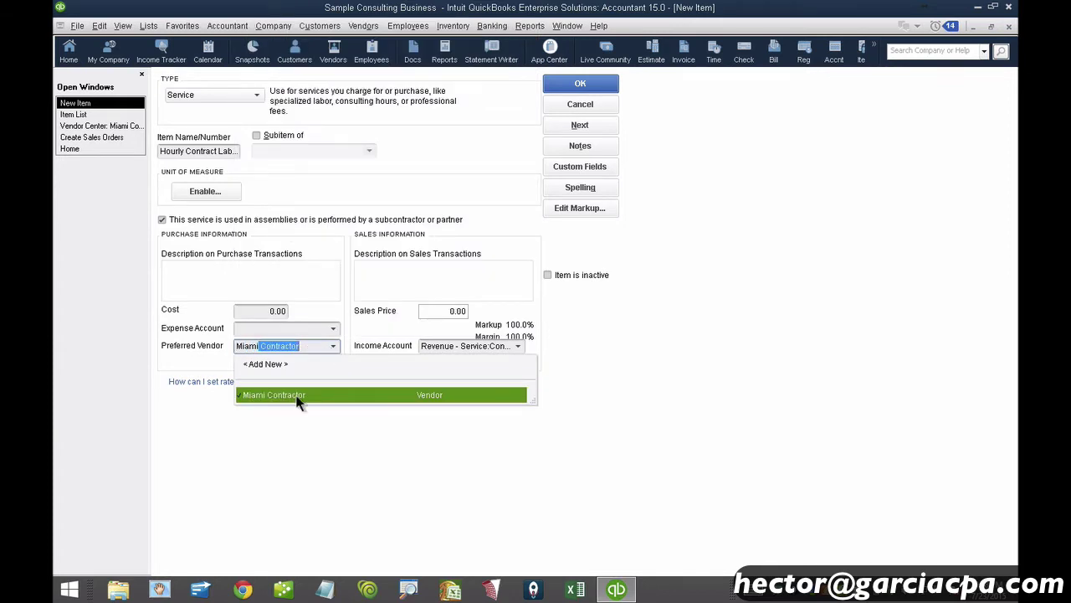
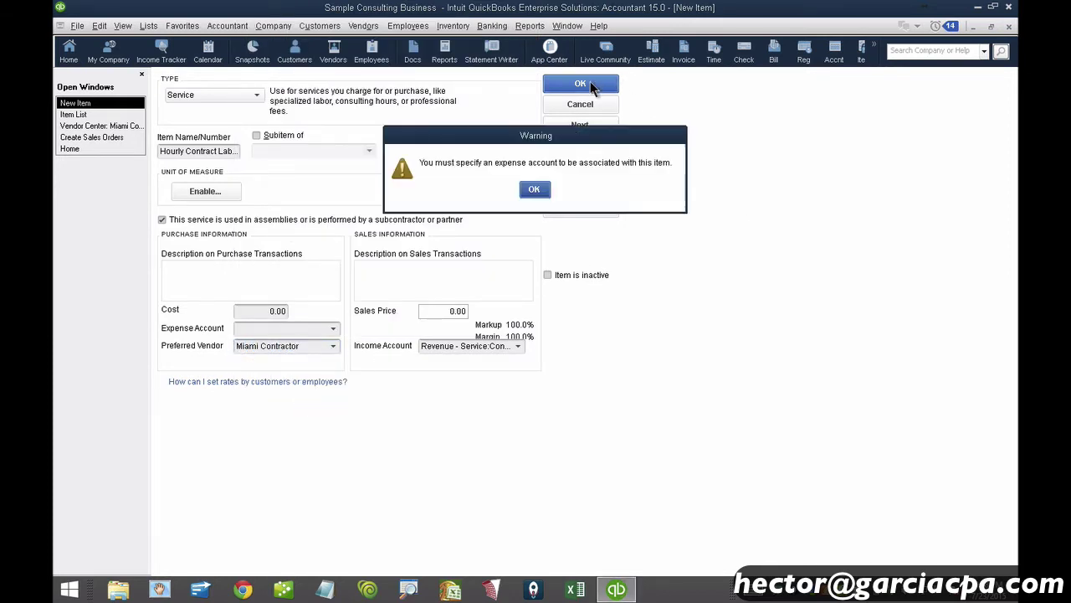
Set the item's expense account to Subcontracted Labor Costs
click(541, 192)
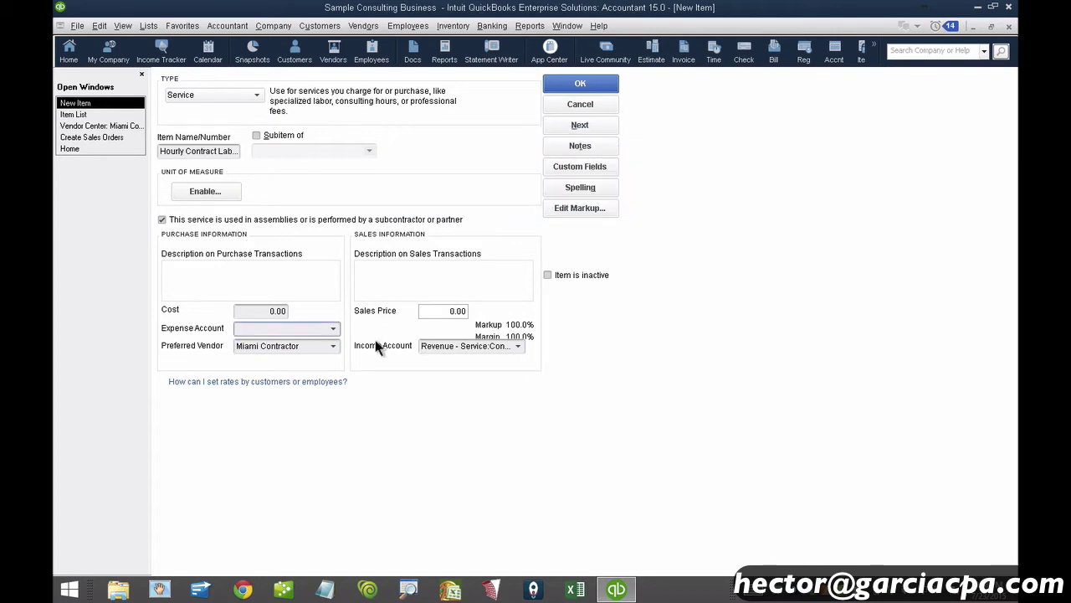
click(332, 328)
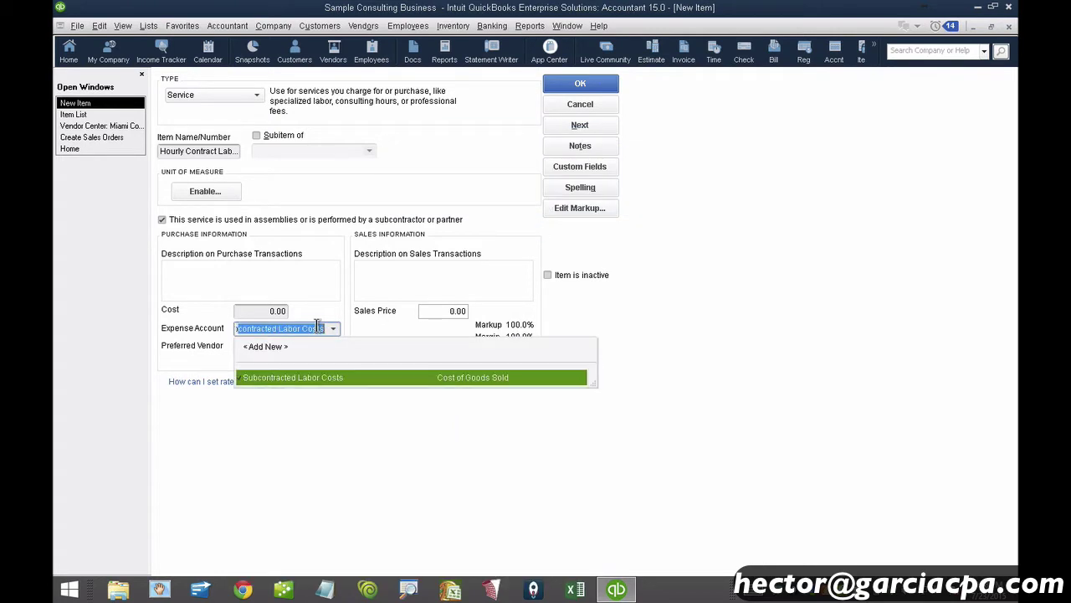
click(321, 374)
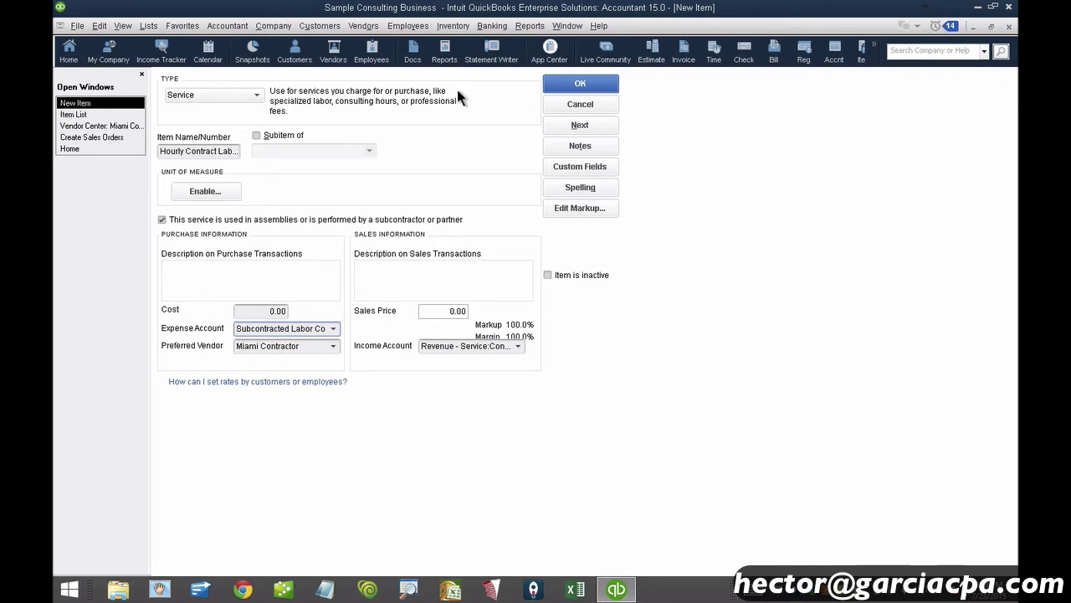
Save the hourly labor item and start a new Service item named "Contractor Materials"
click(581, 84)
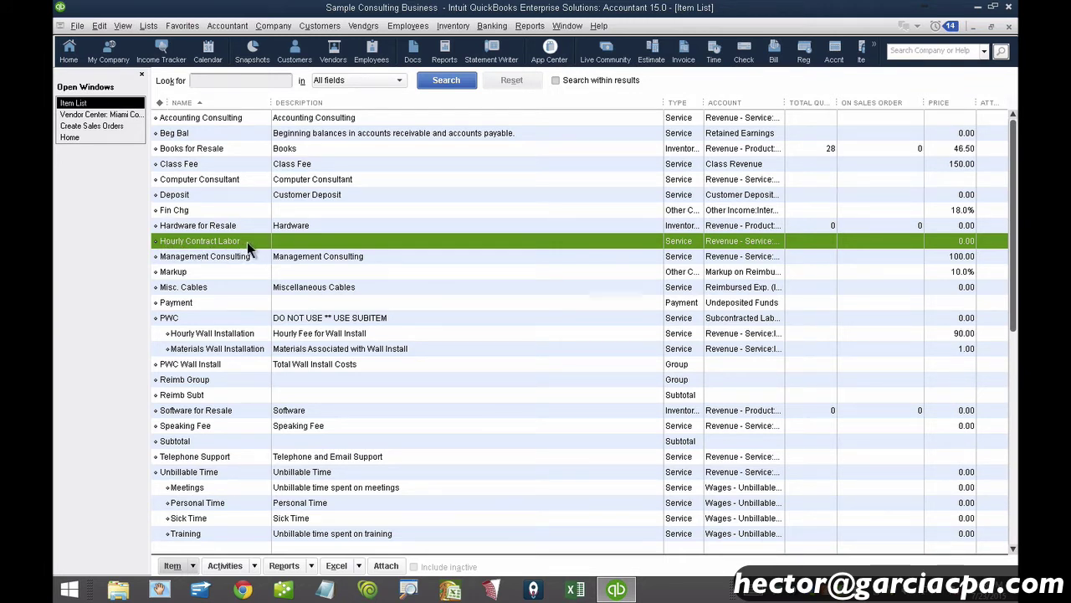
click(190, 566)
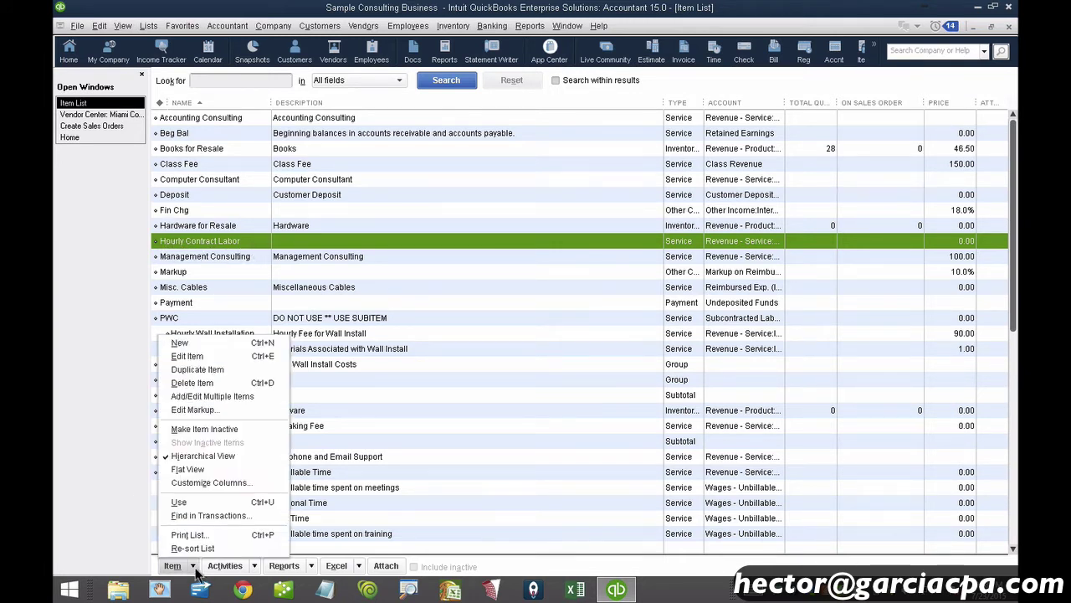
click(210, 342)
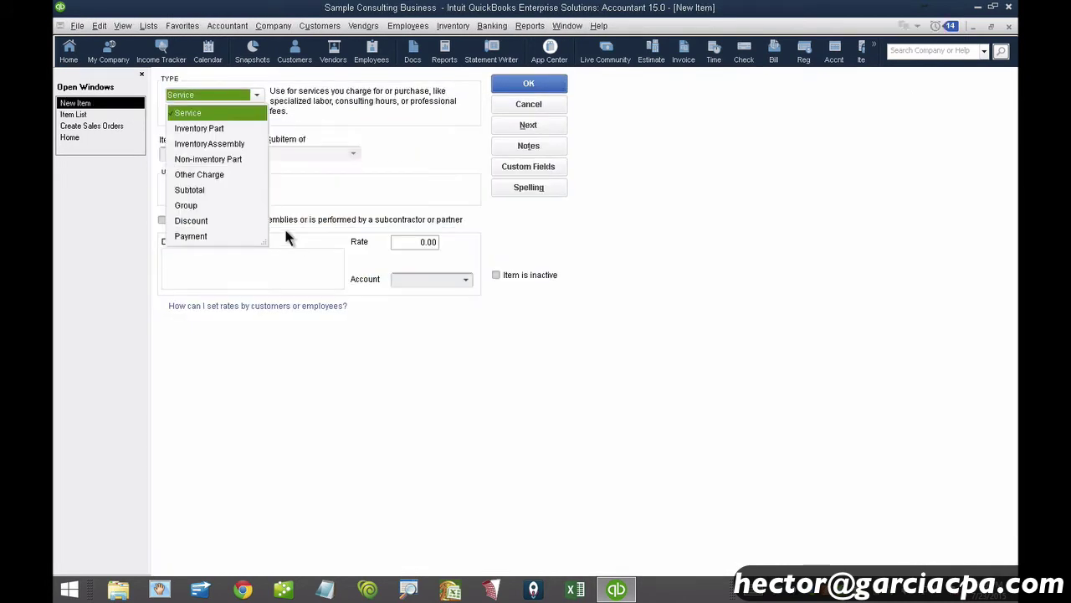
click(199, 116)
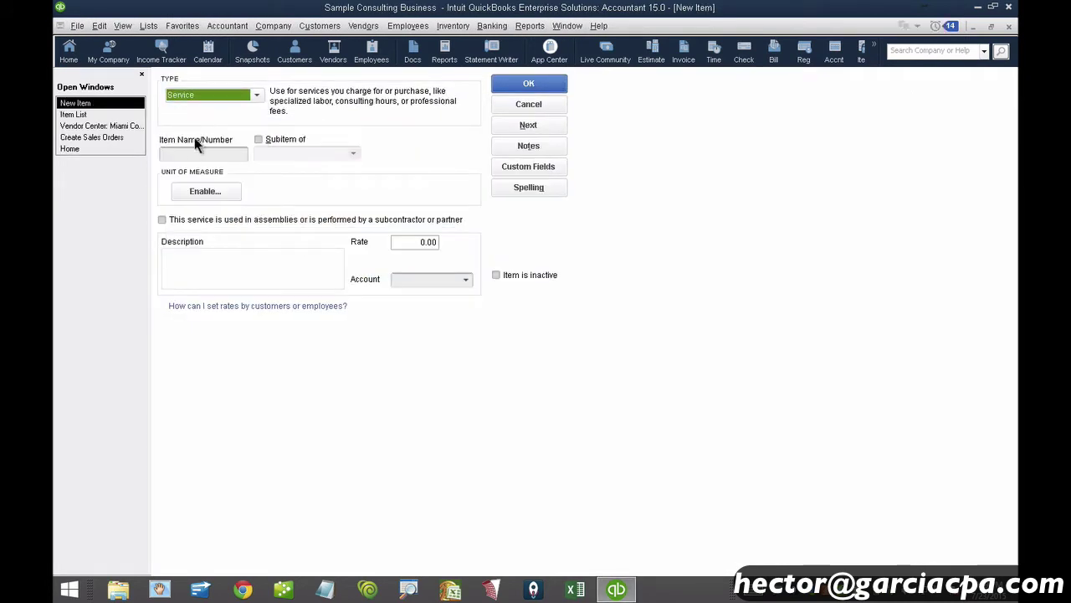
click(193, 154)
text(Contr)
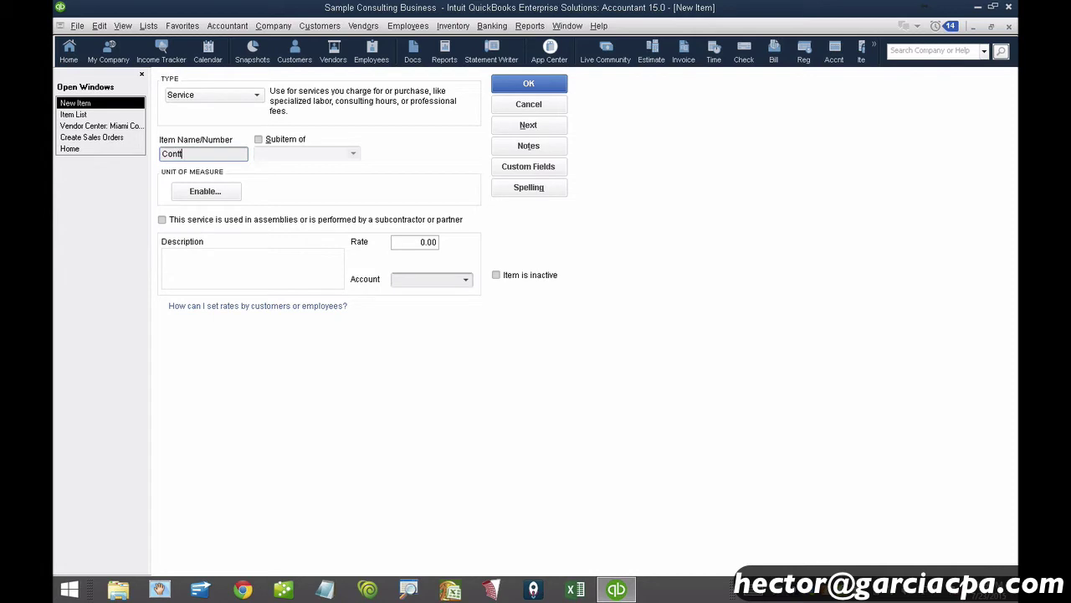
text(actor Materials)
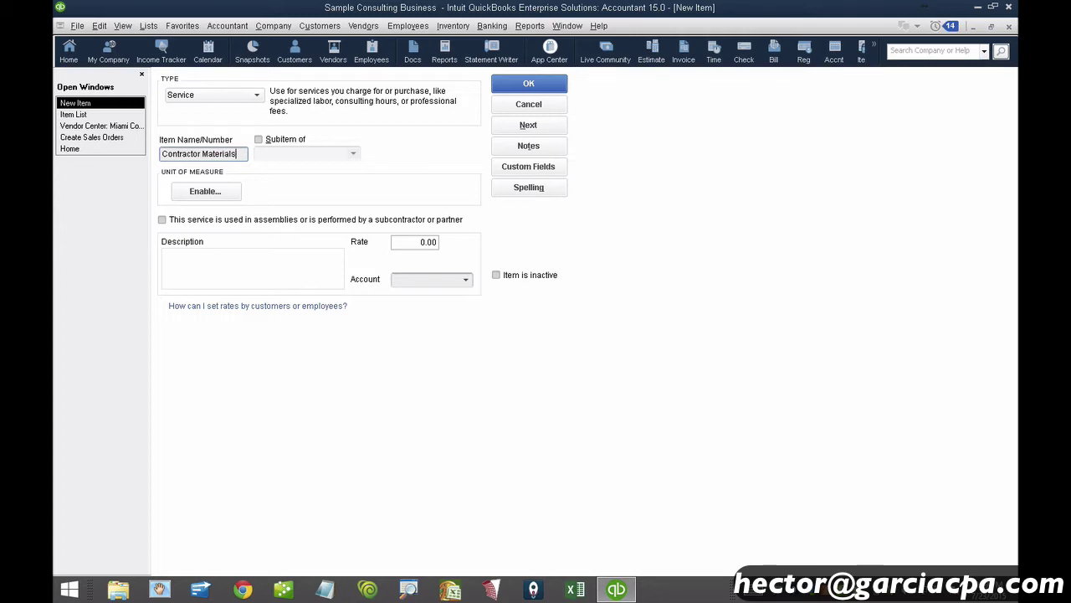
Mark the materials item as performed by a subcontractor or partner, with cost 1 and sales price 1
click(163, 220)
click(250, 314)
text(1)
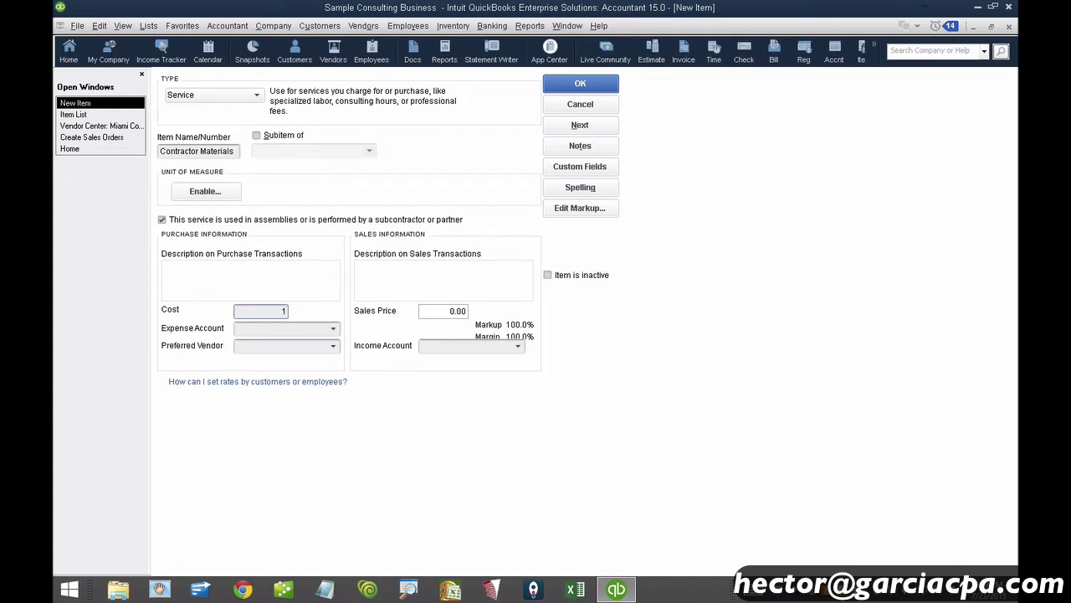
click(455, 310)
text(1)
Set the materials item's expense account to Subcontracted Labor Costs and its preferred vendor to Miami Contractor
click(335, 329)
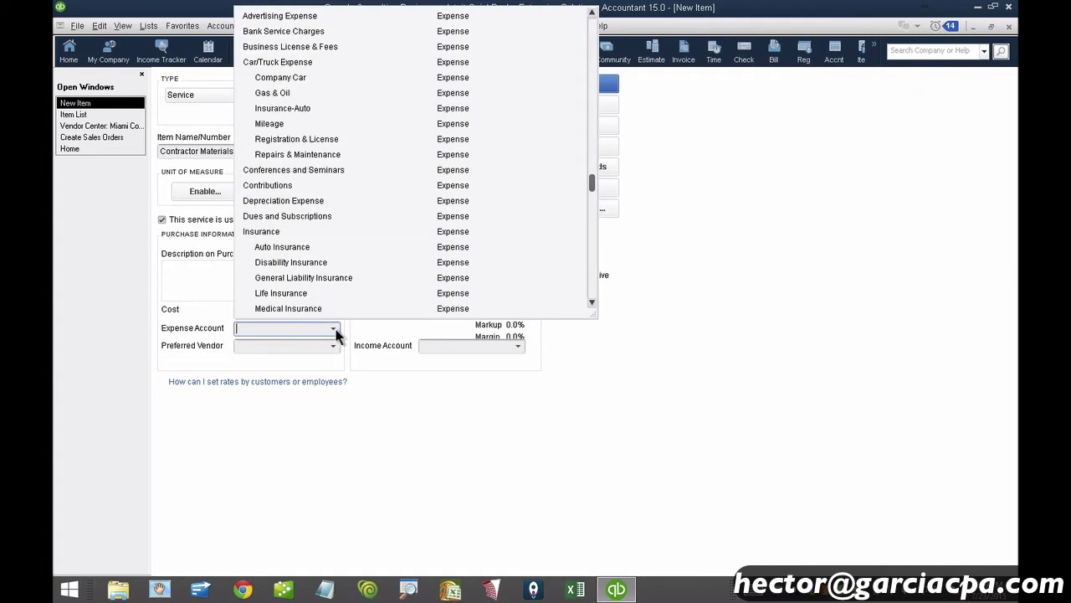
text(Su)
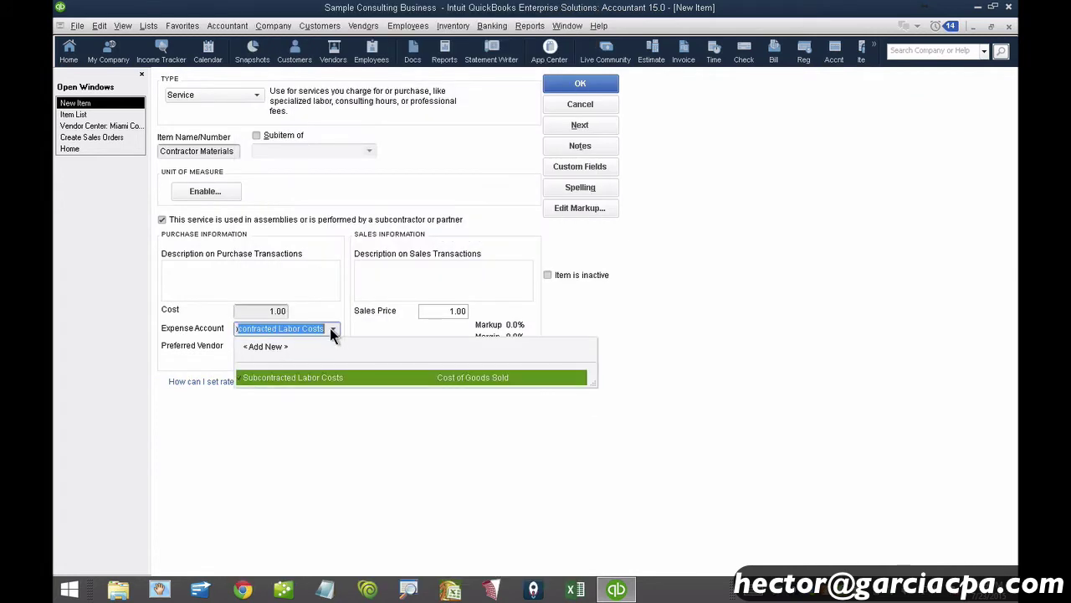
click(310, 374)
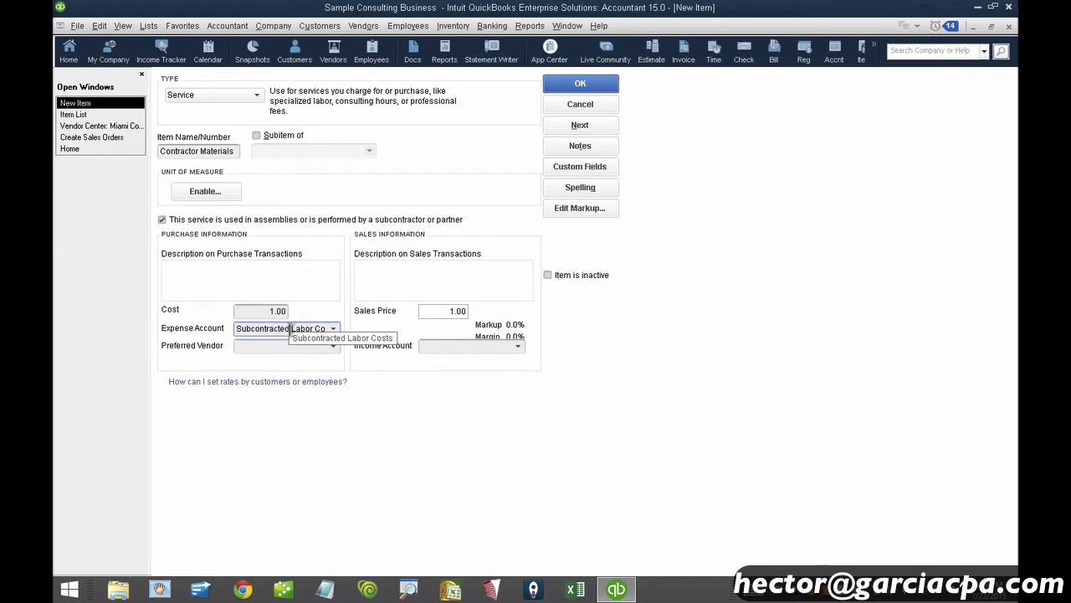
click(260, 346)
text(Miami Contractor)
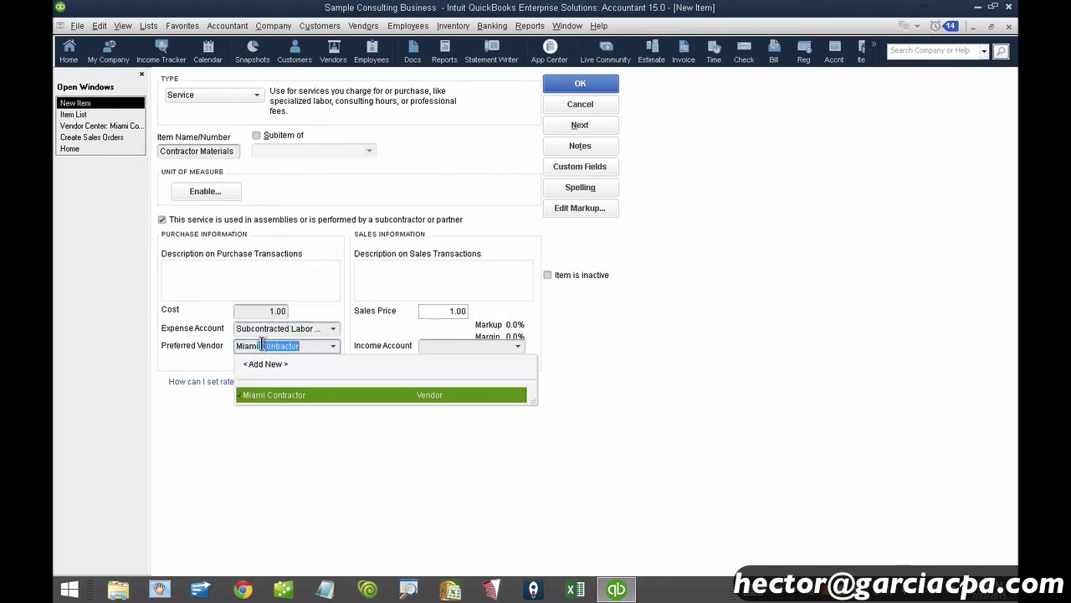
click(265, 393)
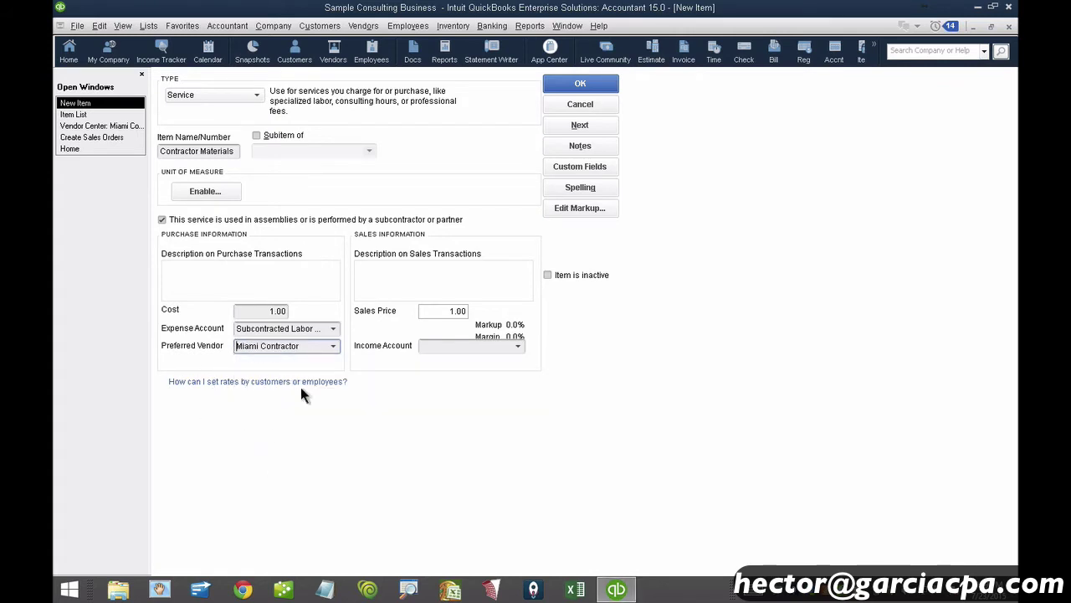
Set the materials item's income account to Consulting Revenue under Revenue - Service and save the item
click(517, 346)
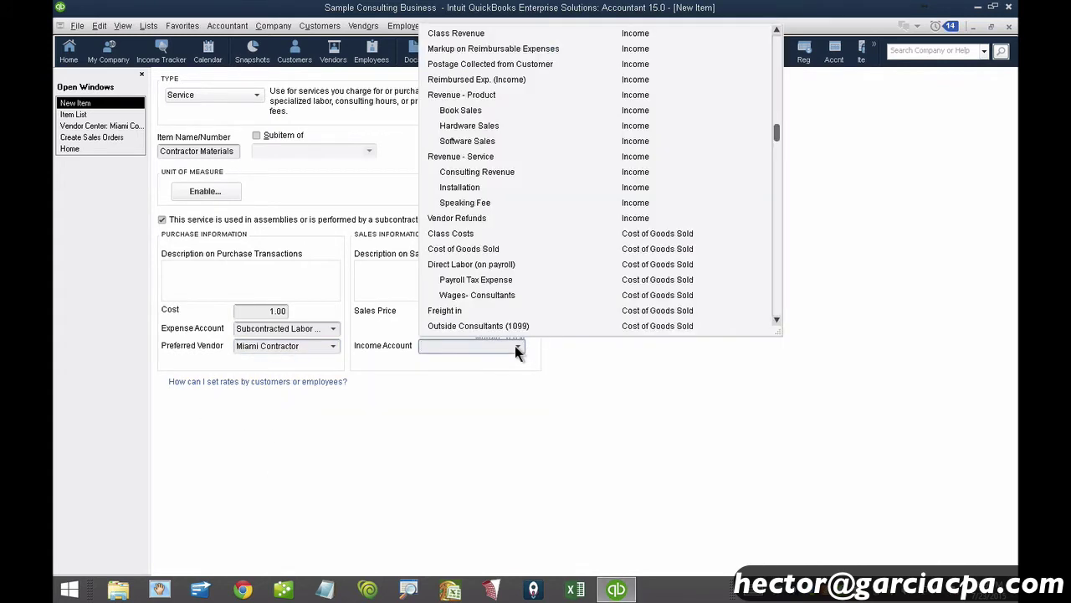
click(481, 173)
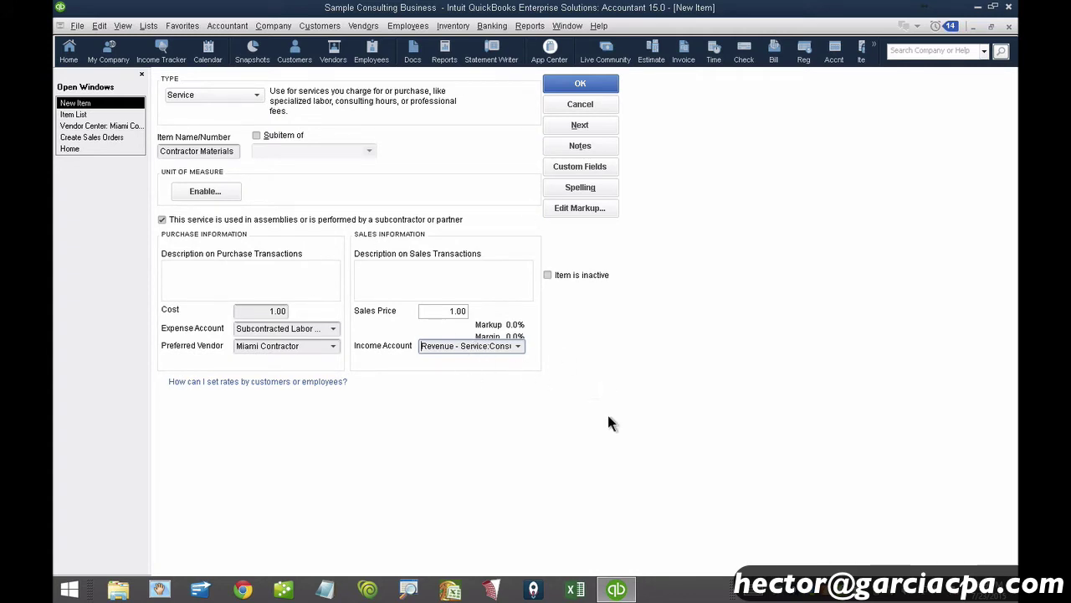
click(567, 84)
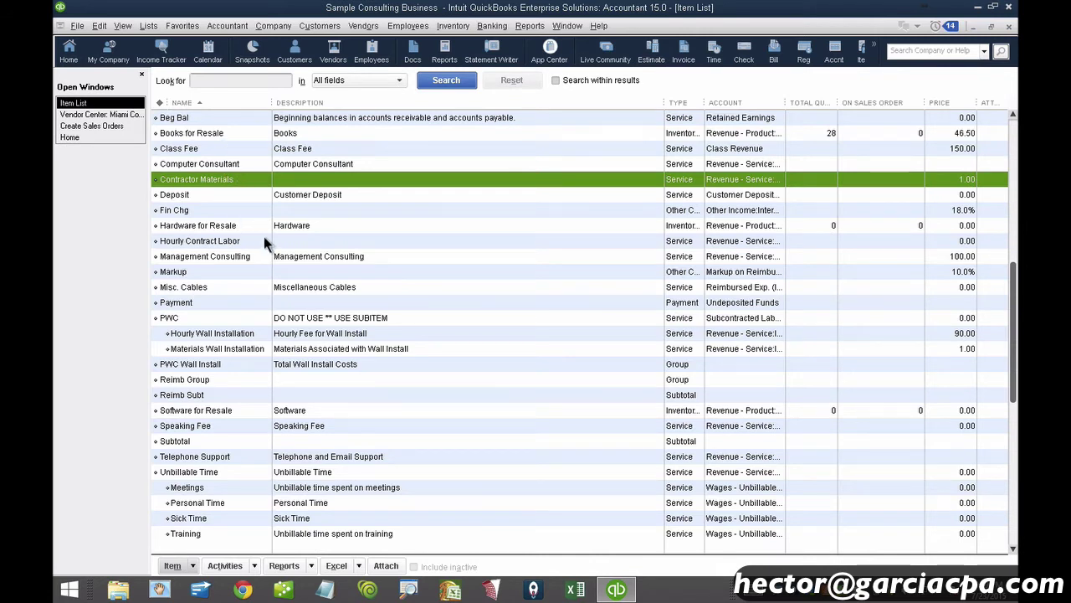
Start another new Service item named "Miami Contractor"
click(194, 567)
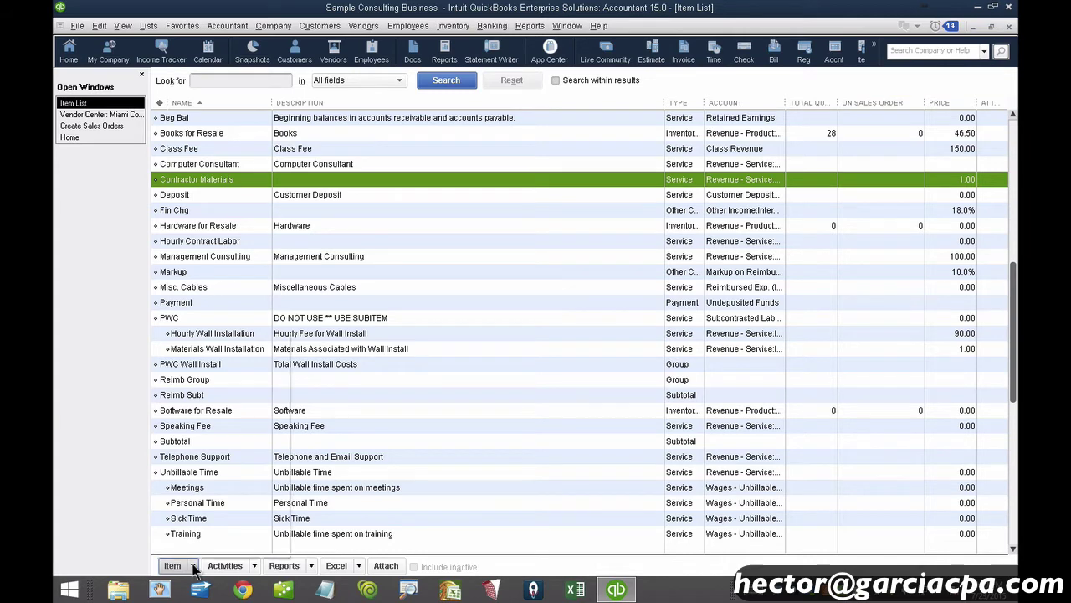
click(180, 344)
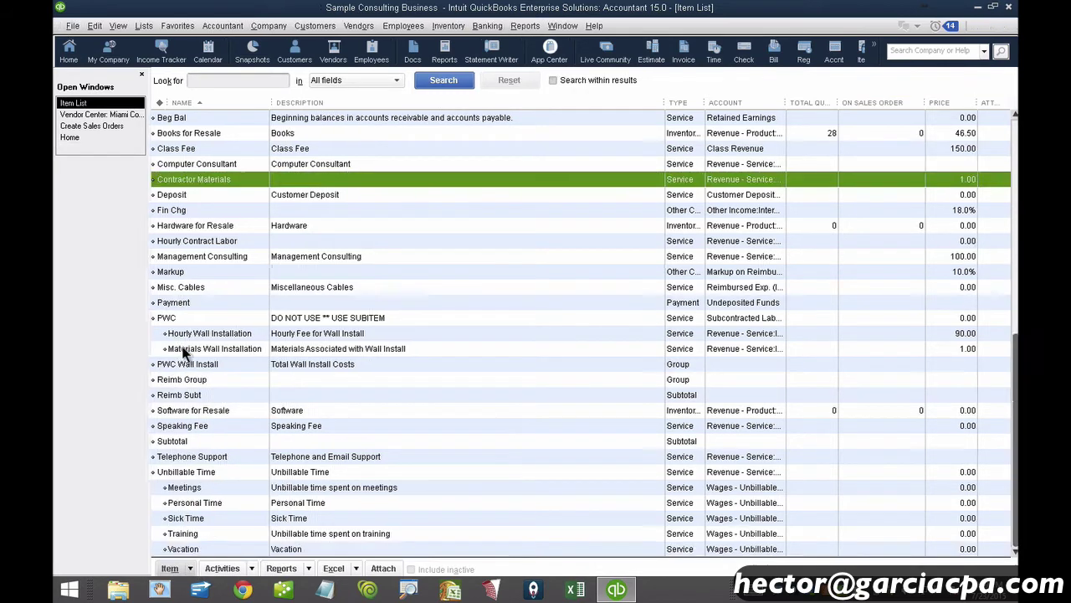
click(186, 115)
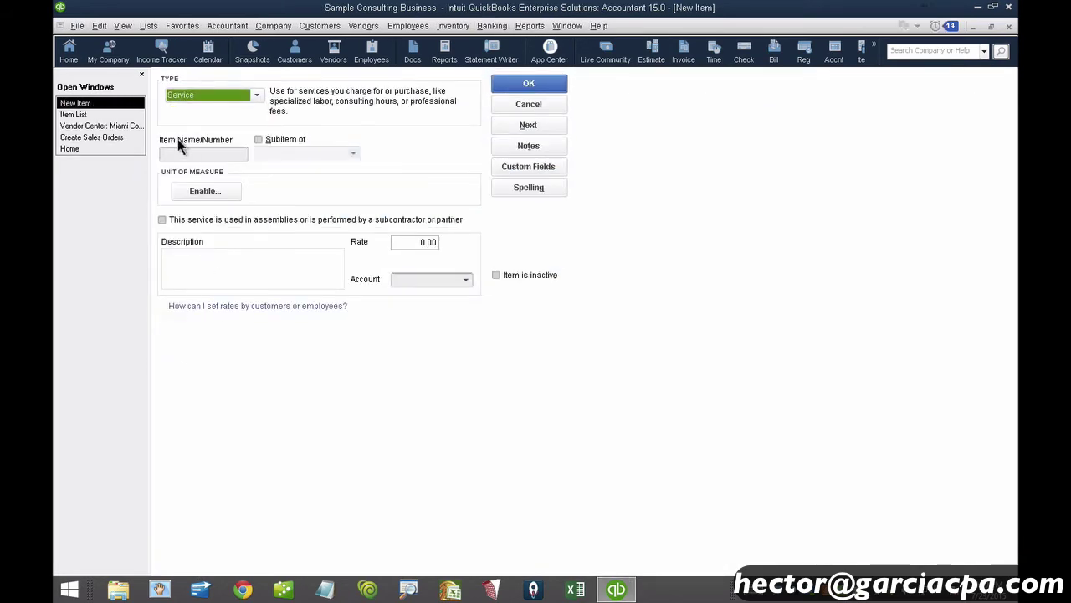
click(174, 154)
text(M)
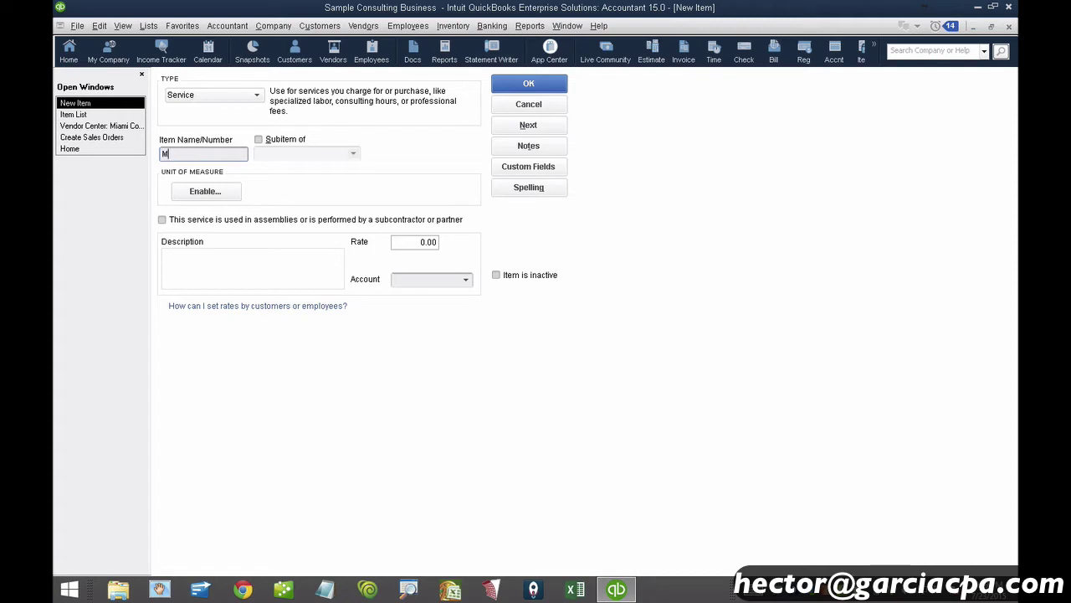
text(ismmi Cont)
Assign the Revenue - Service account and the description "DO NOT USE" to the Miami Contractor item, and save it
click(466, 279)
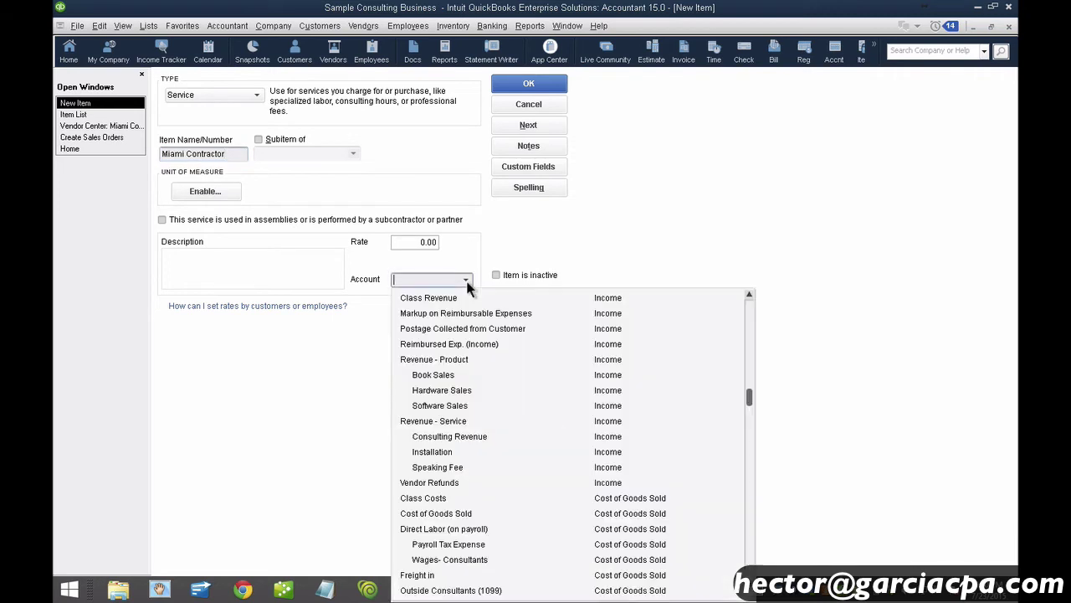
click(441, 422)
click(223, 261)
text(DO NOT USE)
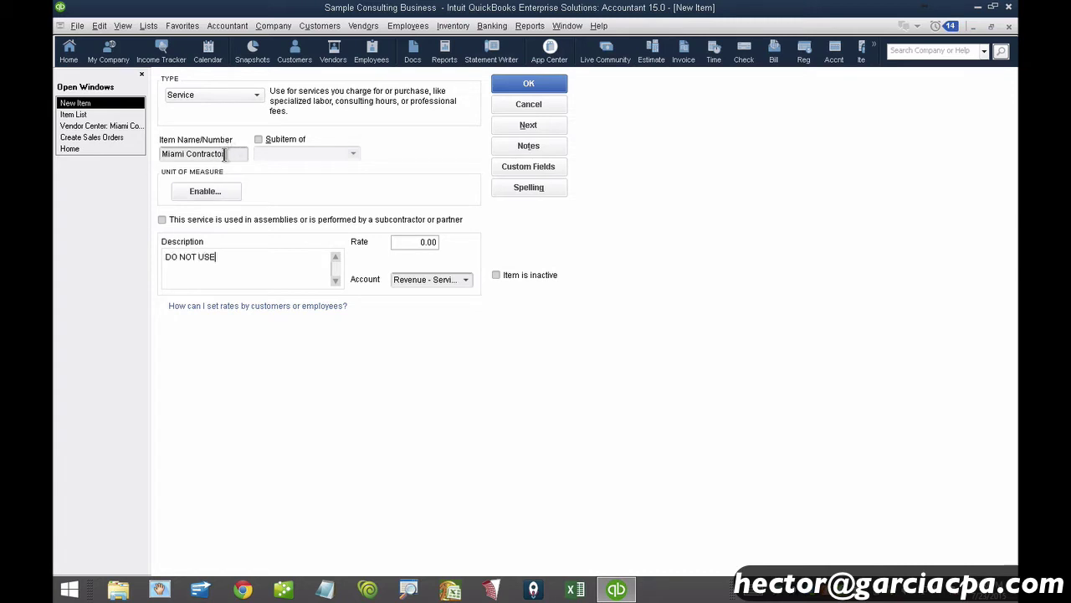
click(513, 84)
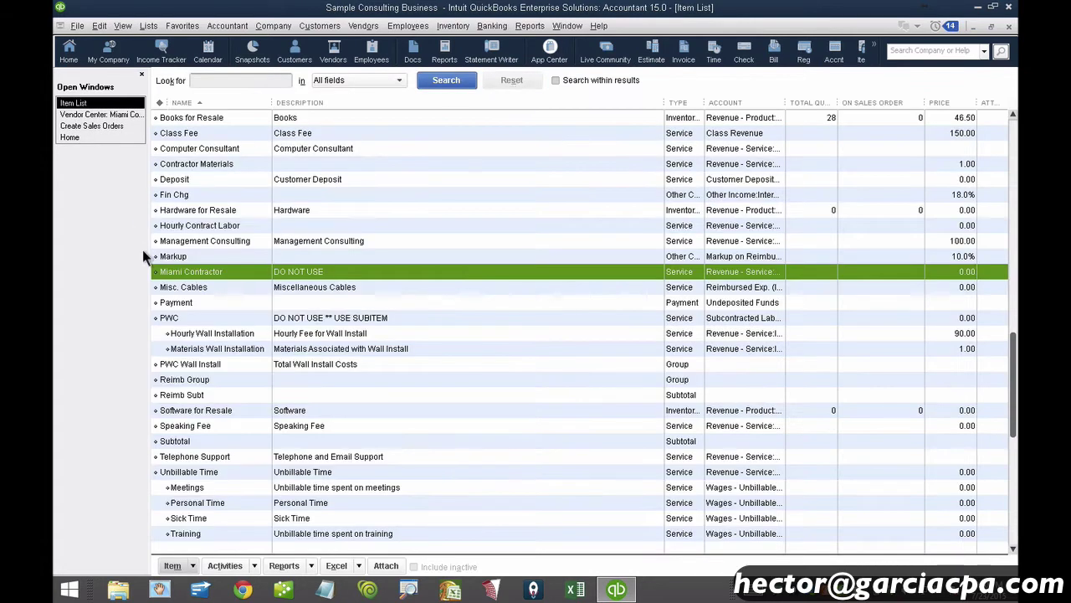
Edit the Hourly Contract Labor item to make it a subitem of Miami Contractor, and save it
right_click(211, 227)
click(238, 281)
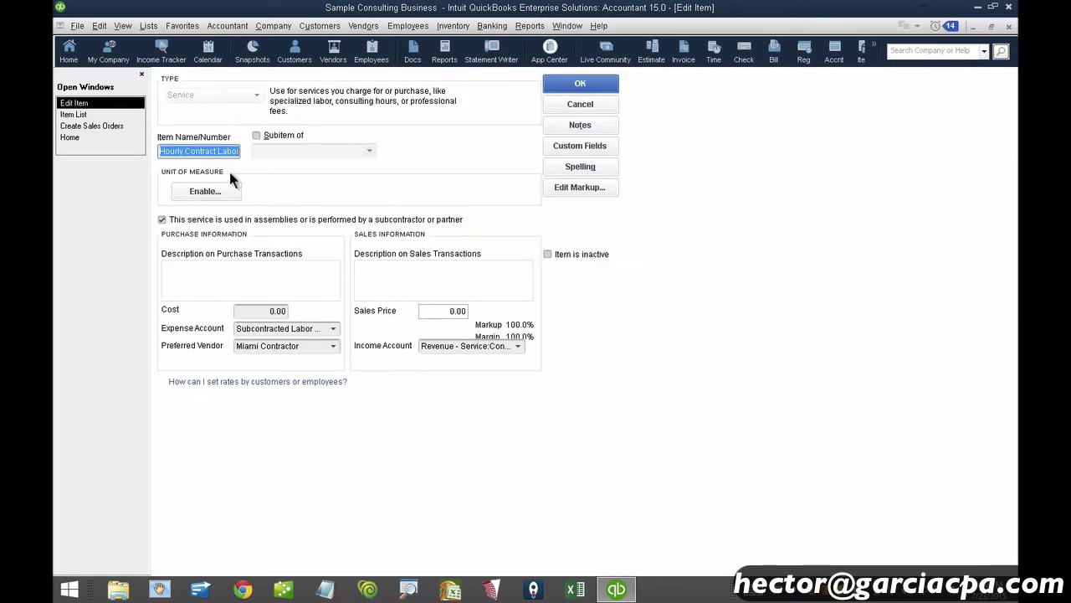
click(256, 137)
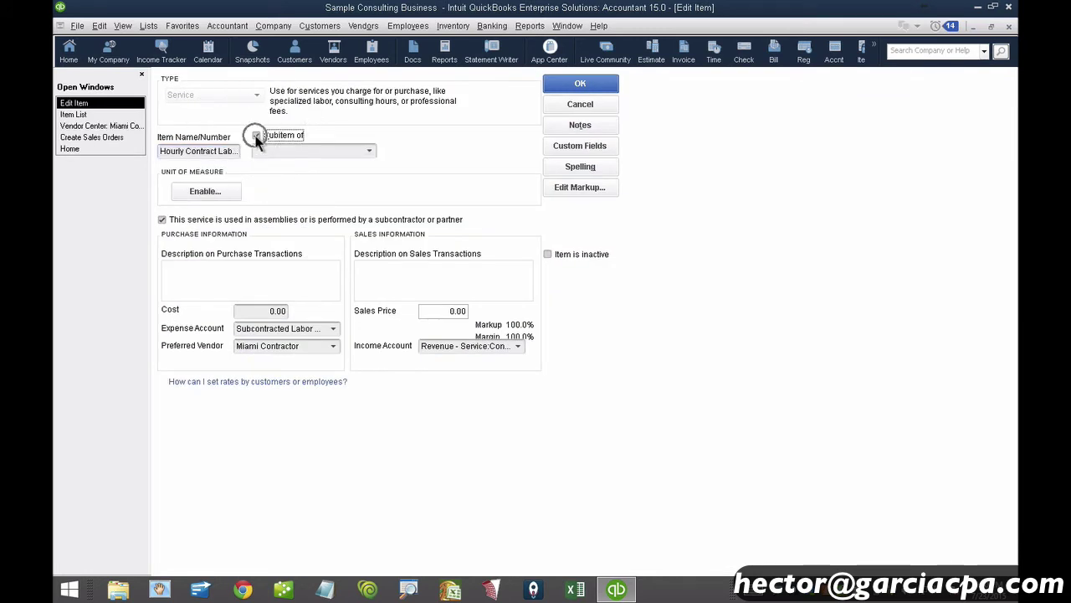
click(256, 138)
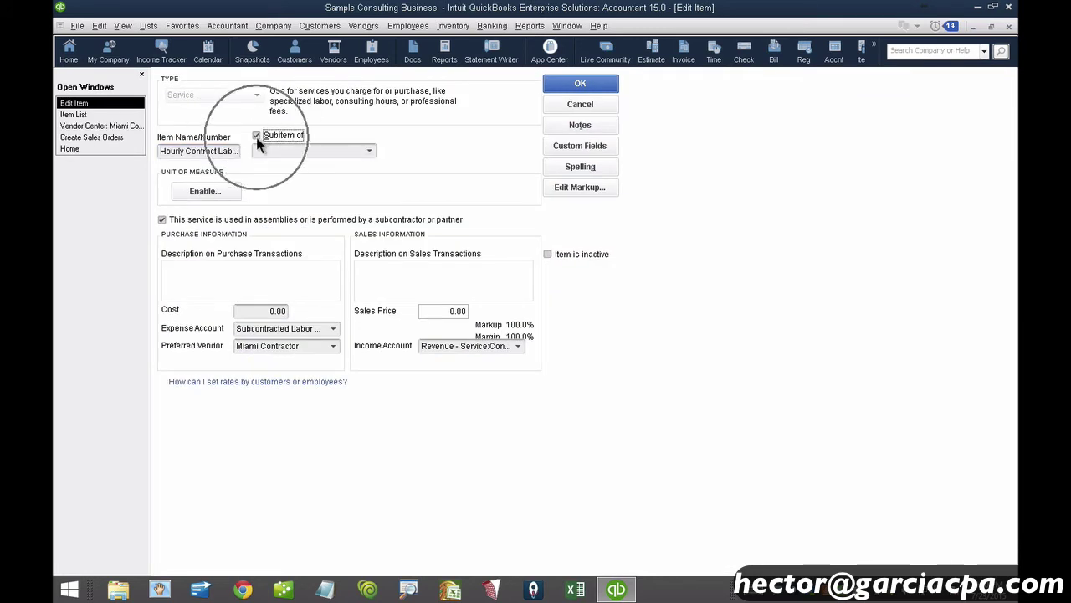
click(369, 150)
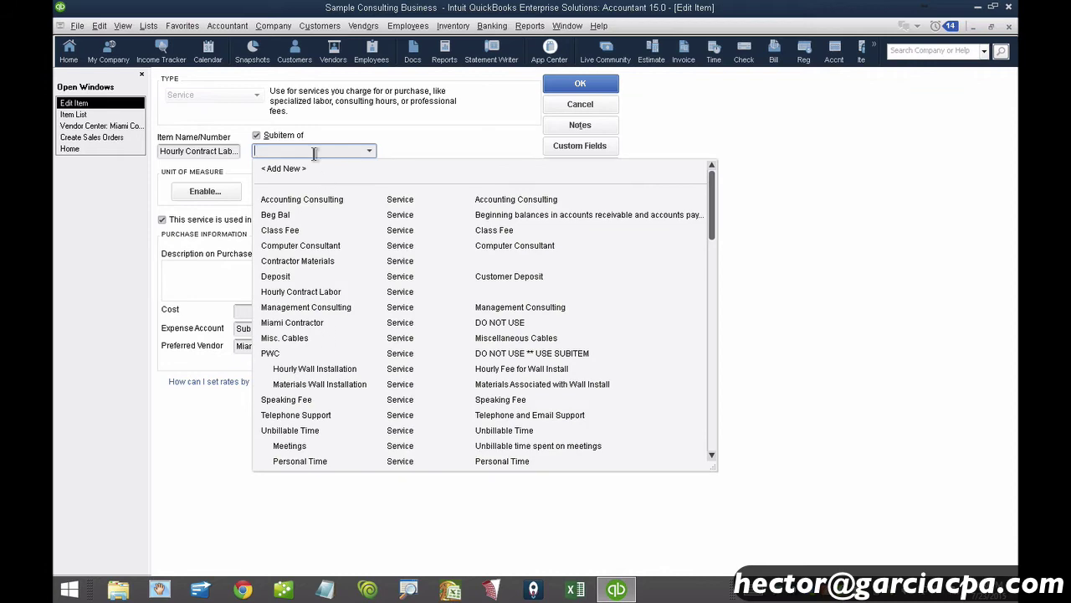
text(Miami Contractor)
click(307, 200)
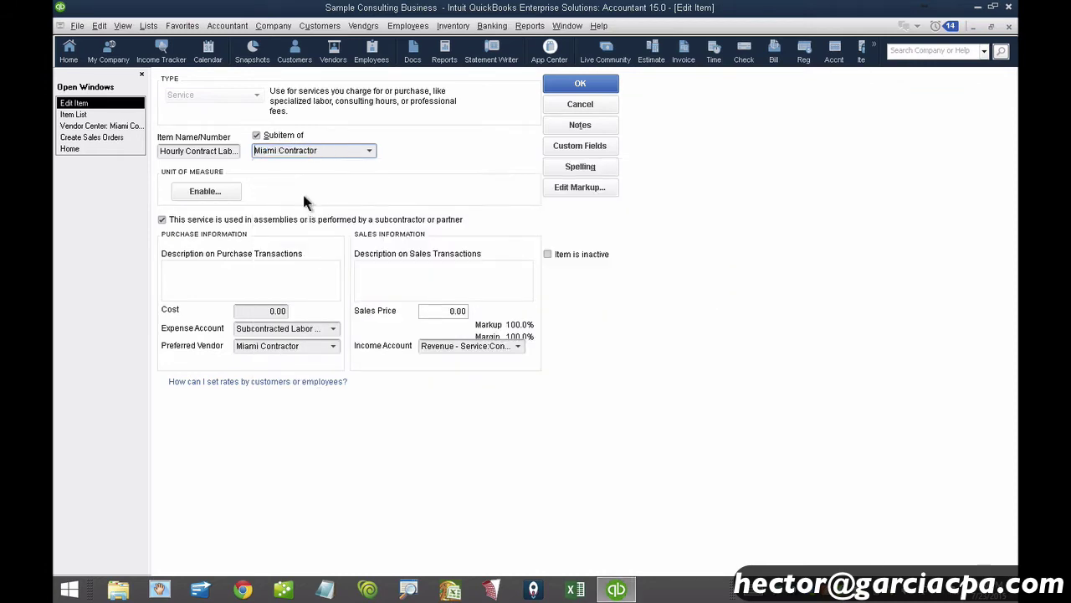
click(577, 84)
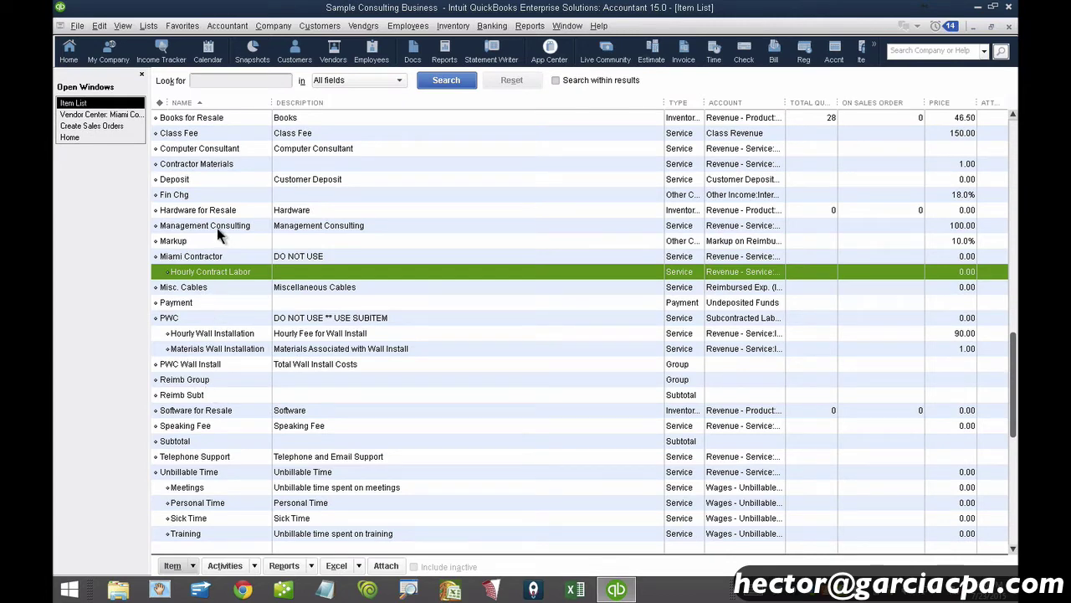
Edit the Contractor Materials item to make it a subitem of Miami Contractor, and save it
click(213, 165)
right_click(213, 166)
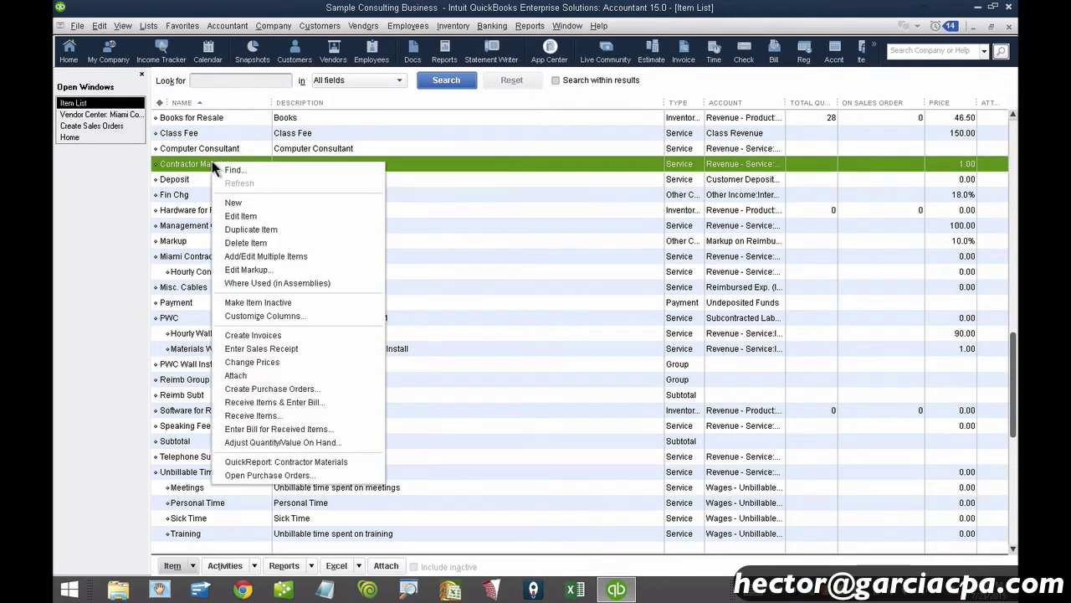
click(236, 219)
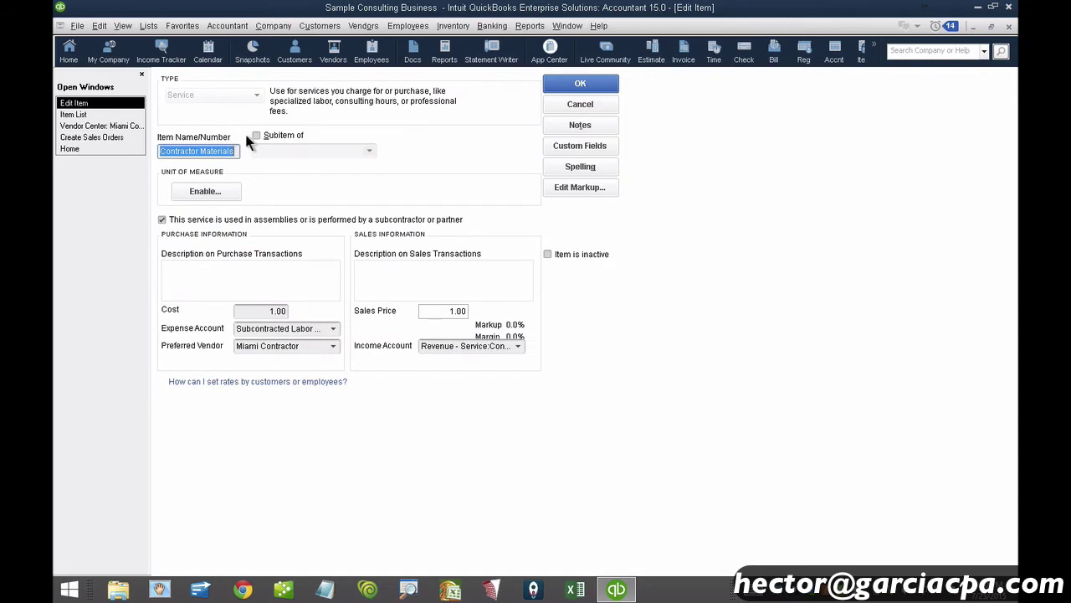
click(257, 136)
click(358, 150)
text(Miami Contractor)
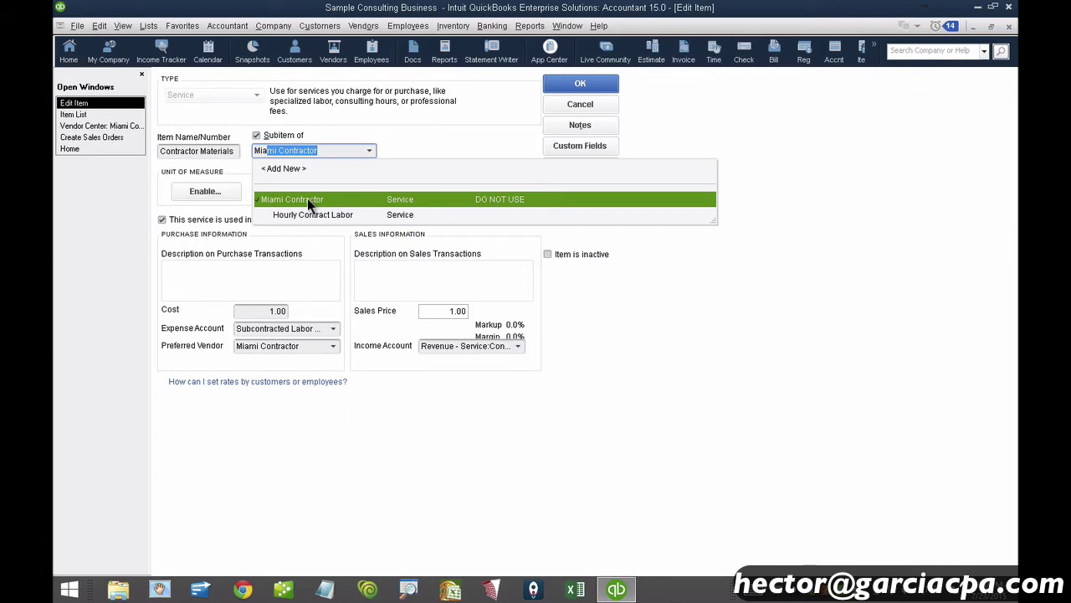
click(307, 199)
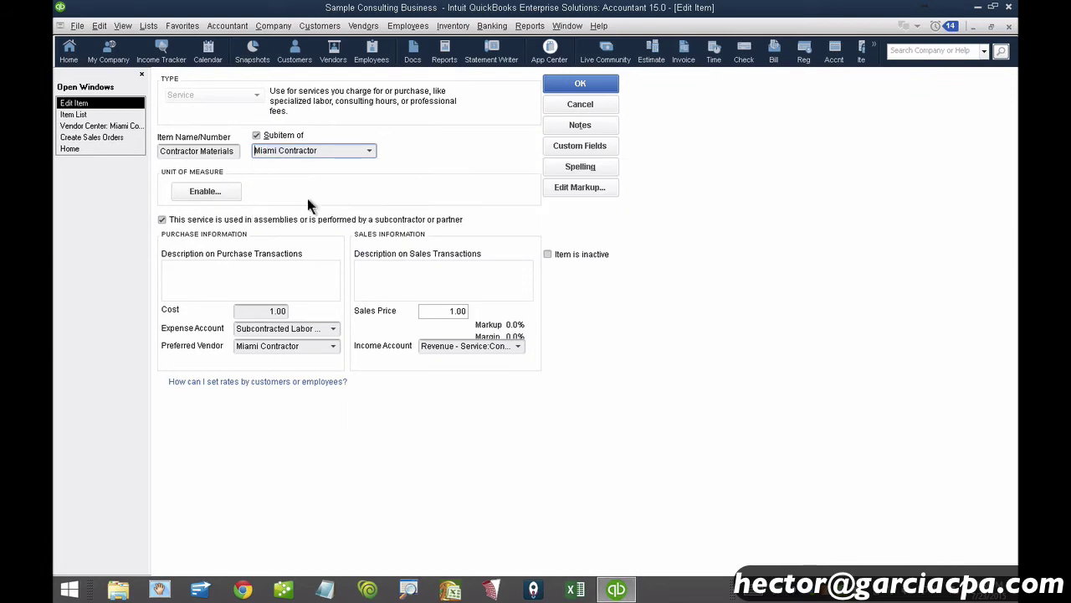
click(574, 87)
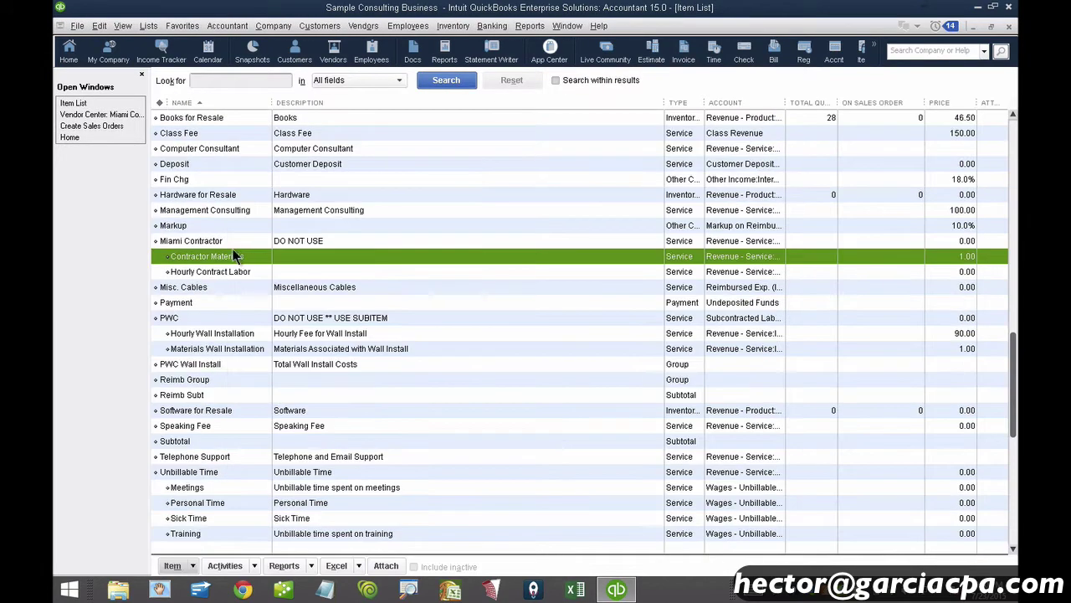
Open the Hourly Contract Labor subitem and check its preferred vendor
click(212, 272)
double_click(212, 272)
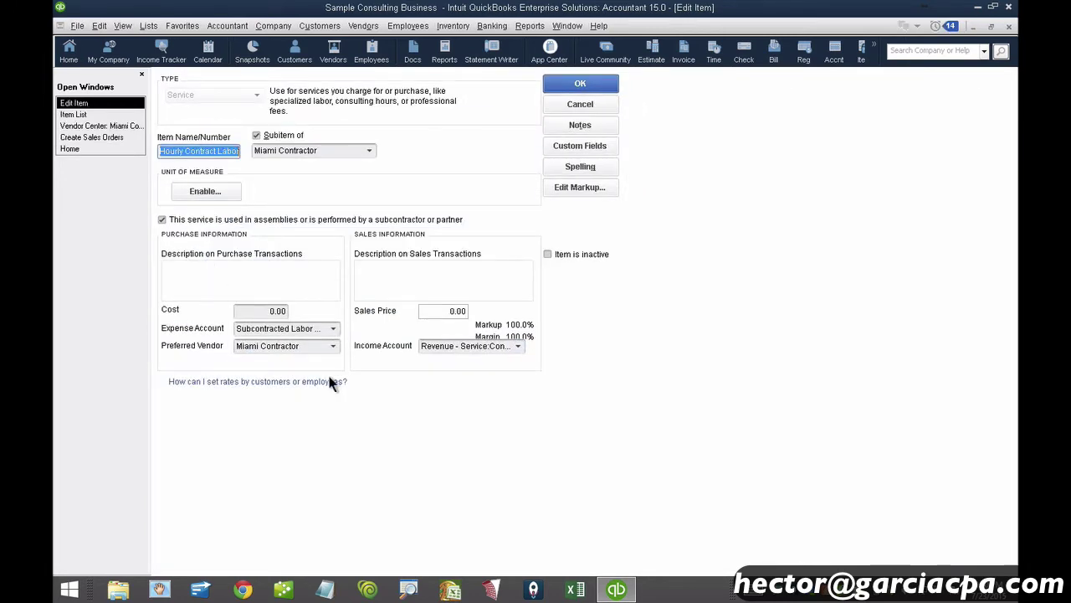
click(294, 346)
click(295, 347)
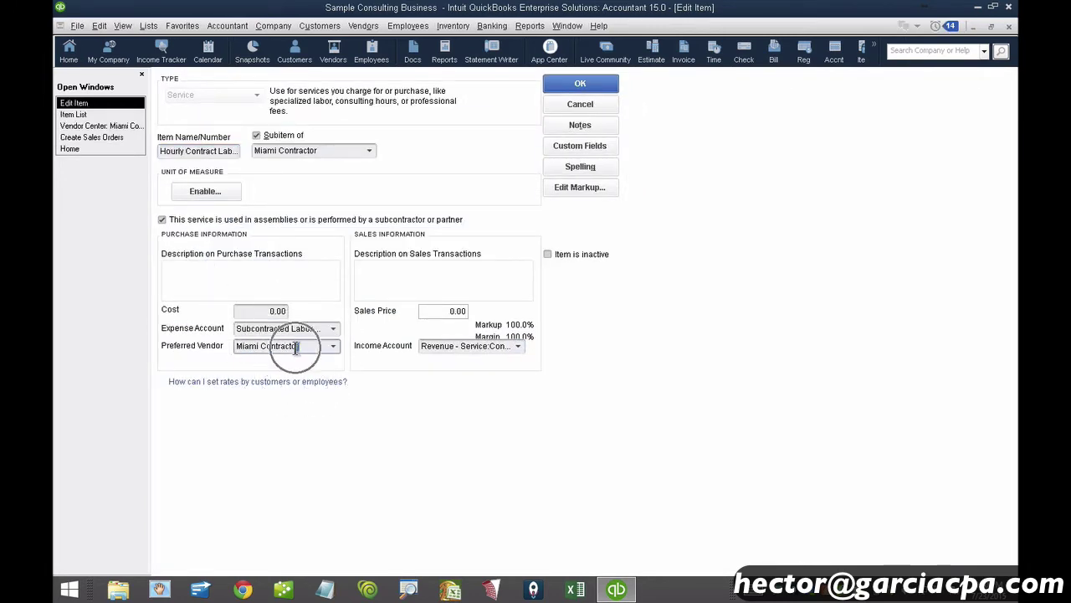
Set the Hourly Contract Labor item's sales price to 90 and its cost to 45, and save it
click(443, 311)
text(90)
click(263, 312)
text(45)
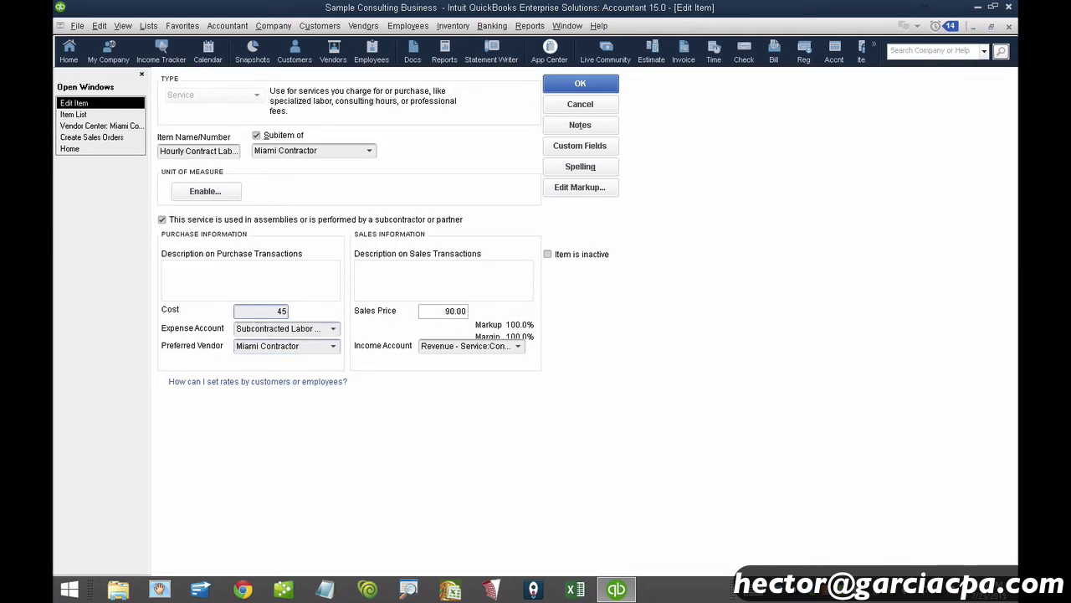
click(591, 83)
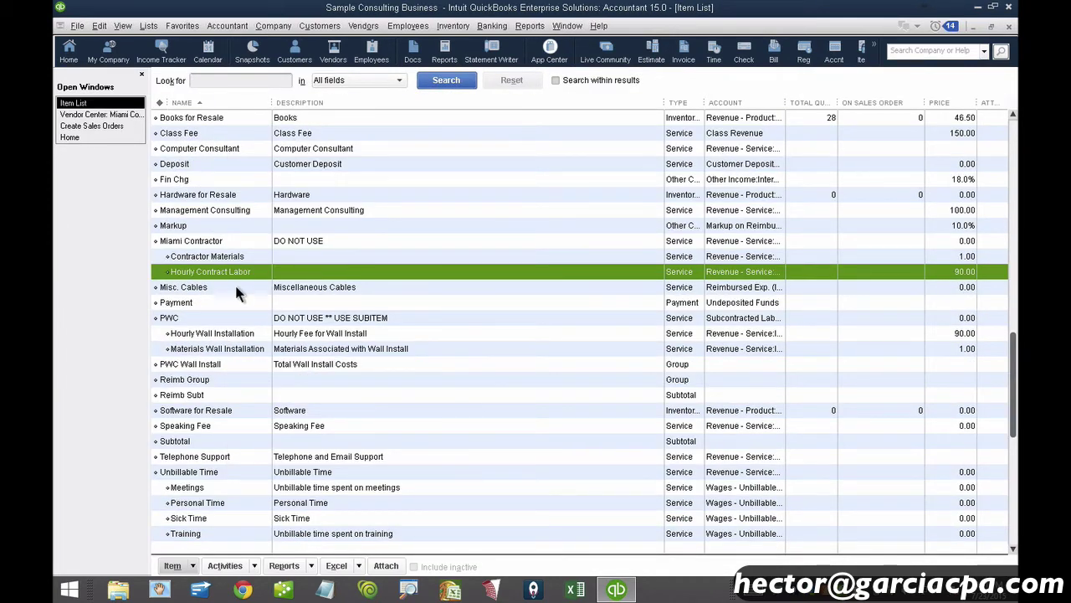
Start a new item of type Group and name it "Contractor (MCC)"
click(194, 565)
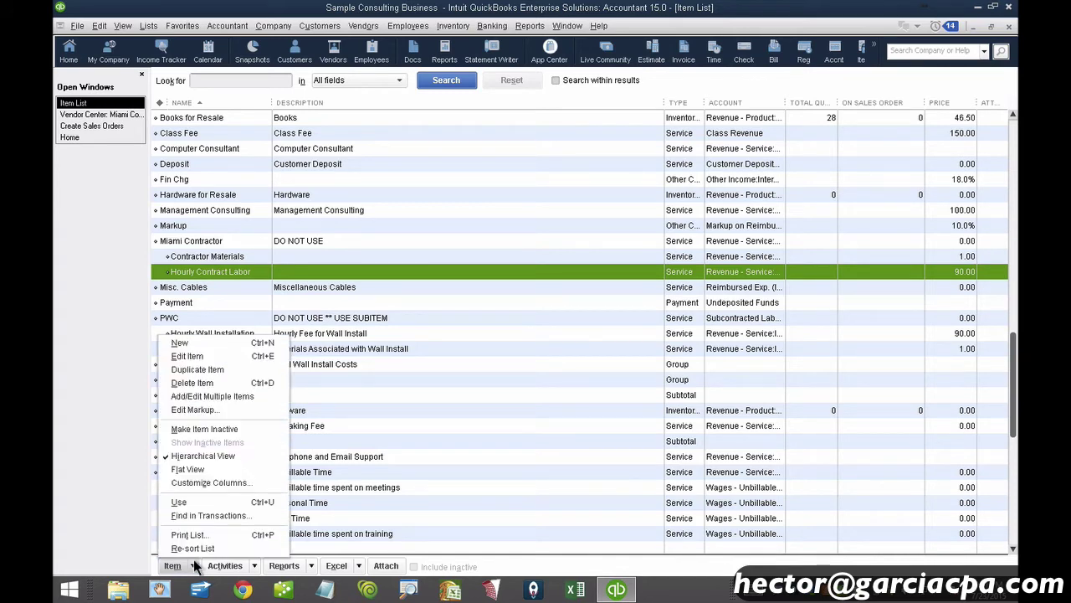
click(200, 344)
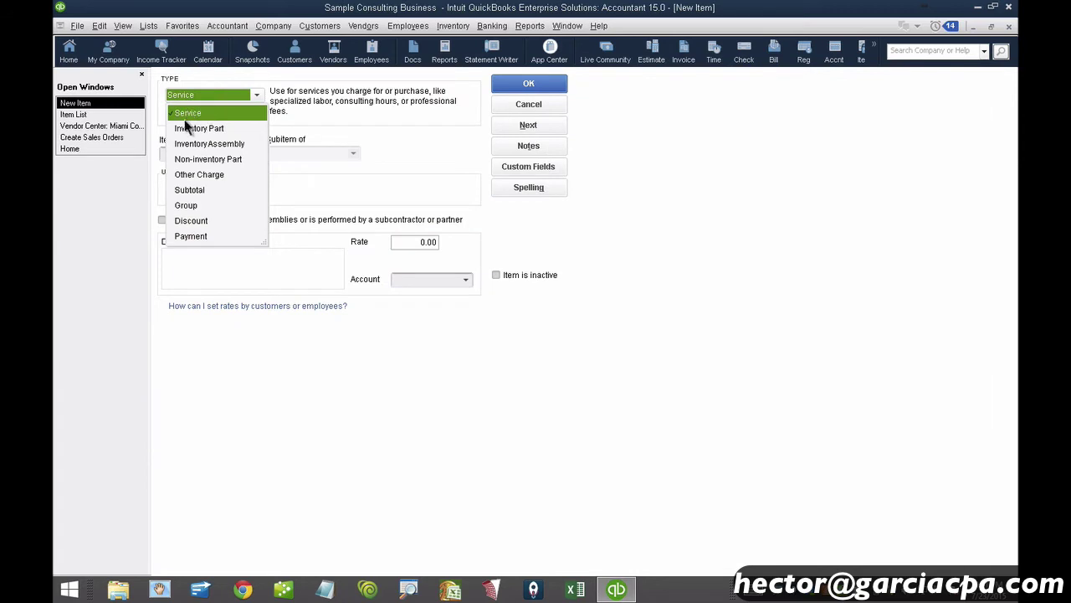
click(191, 206)
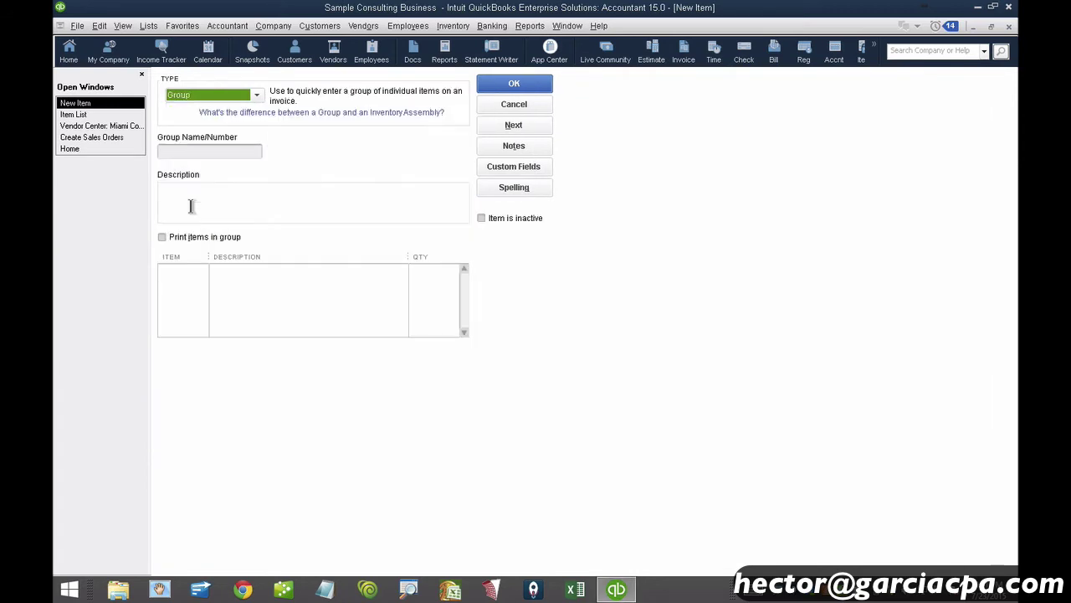
click(173, 151)
text(Contracto)
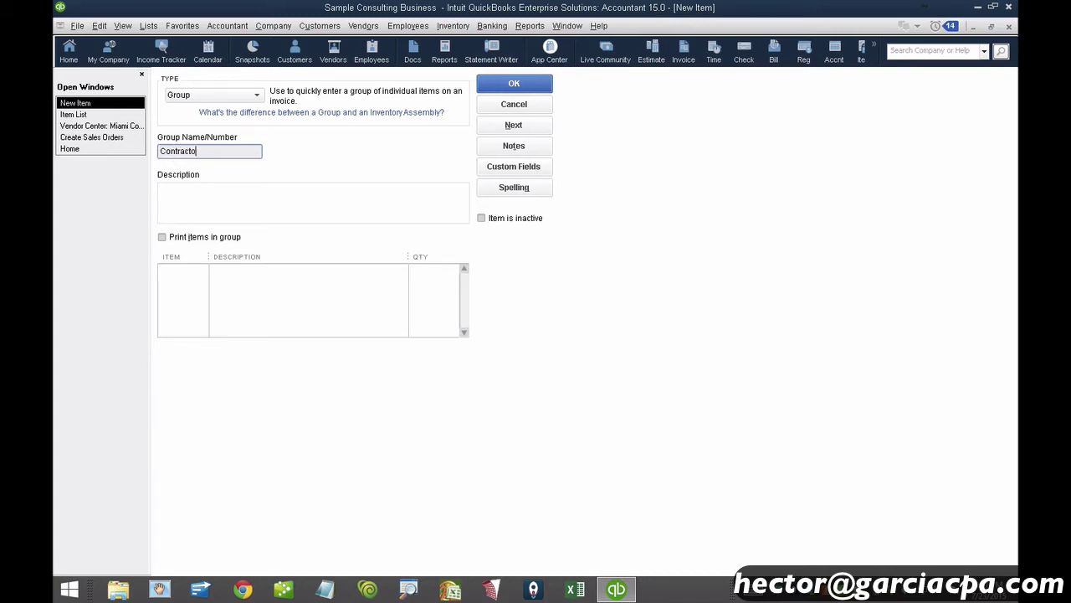
text(r (M)
Add the Hourly Contract Labor and Contractor Materials subitems of Miami Contractor to the group, and save it
click(188, 266)
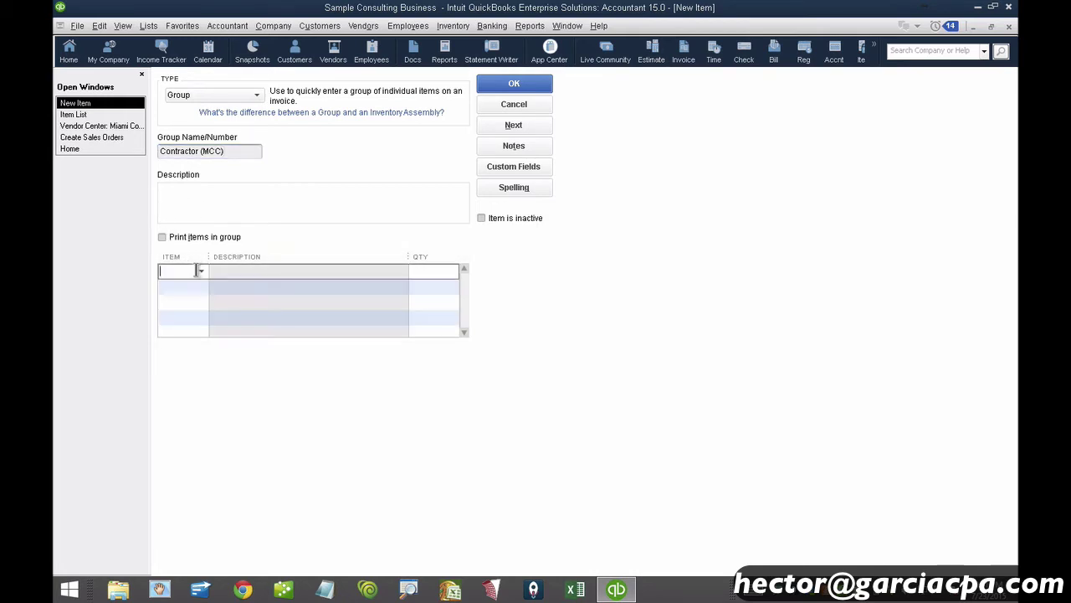
click(201, 272)
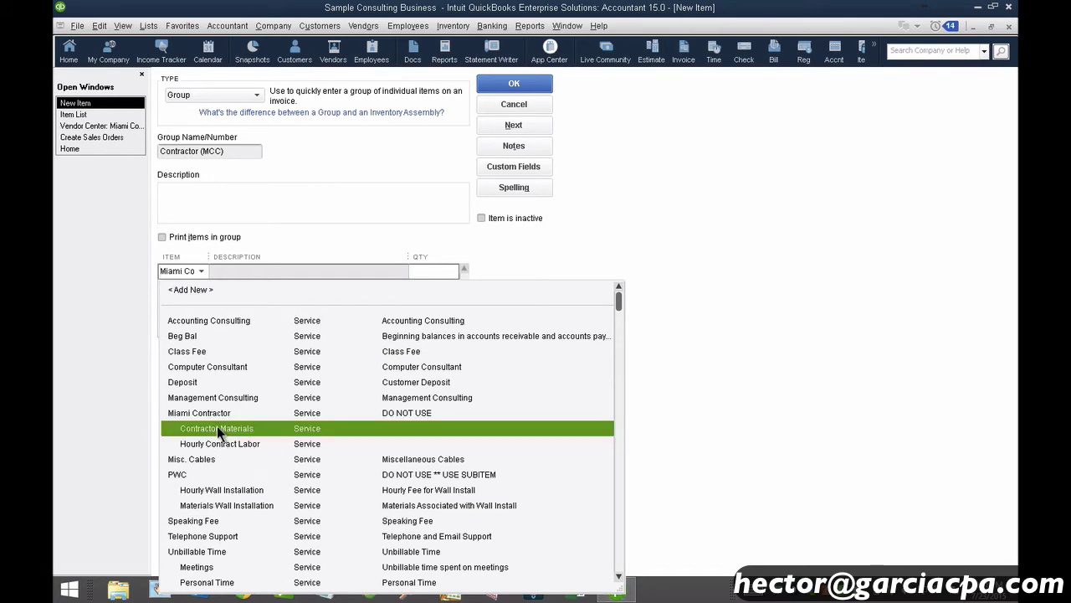
click(218, 441)
click(204, 282)
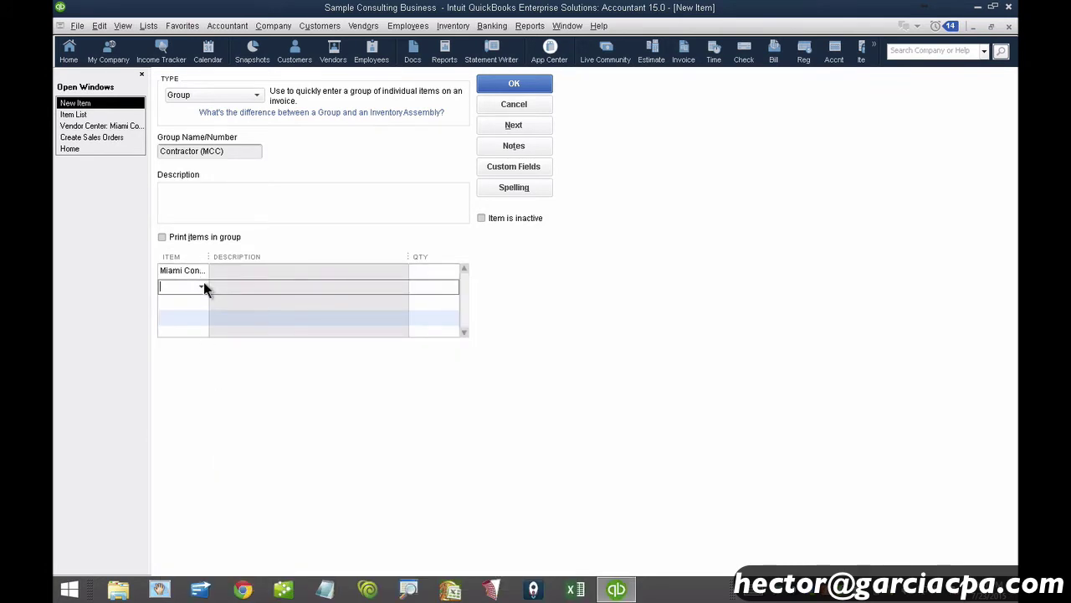
click(202, 286)
click(226, 448)
drag(208, 256, 334, 257)
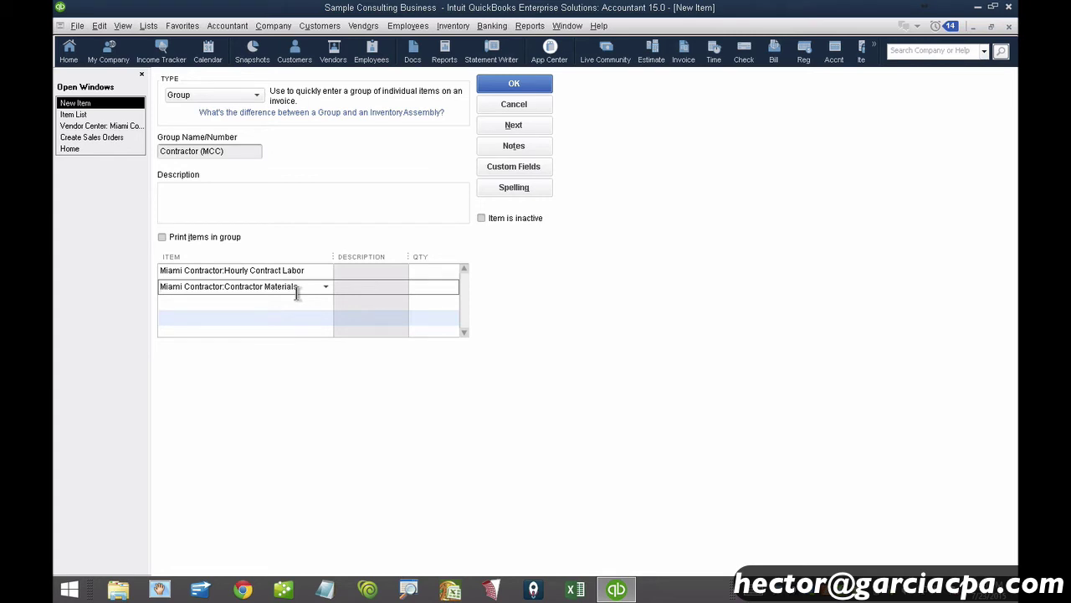
click(511, 83)
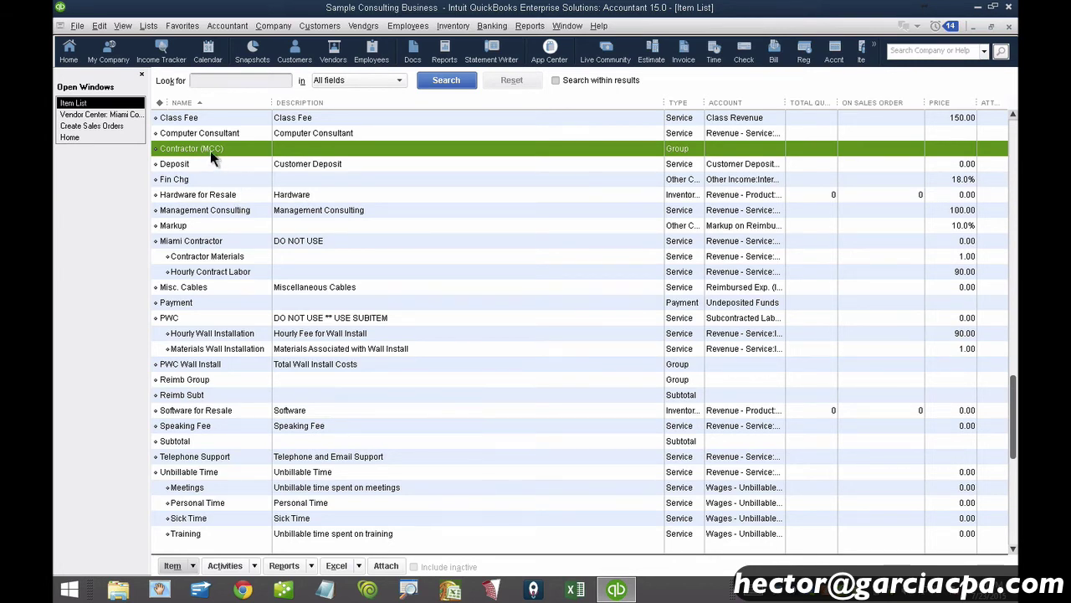
Return to the sales order and add the Contractor (MCC) group item on its first line
key(Escape)
key(Escape)
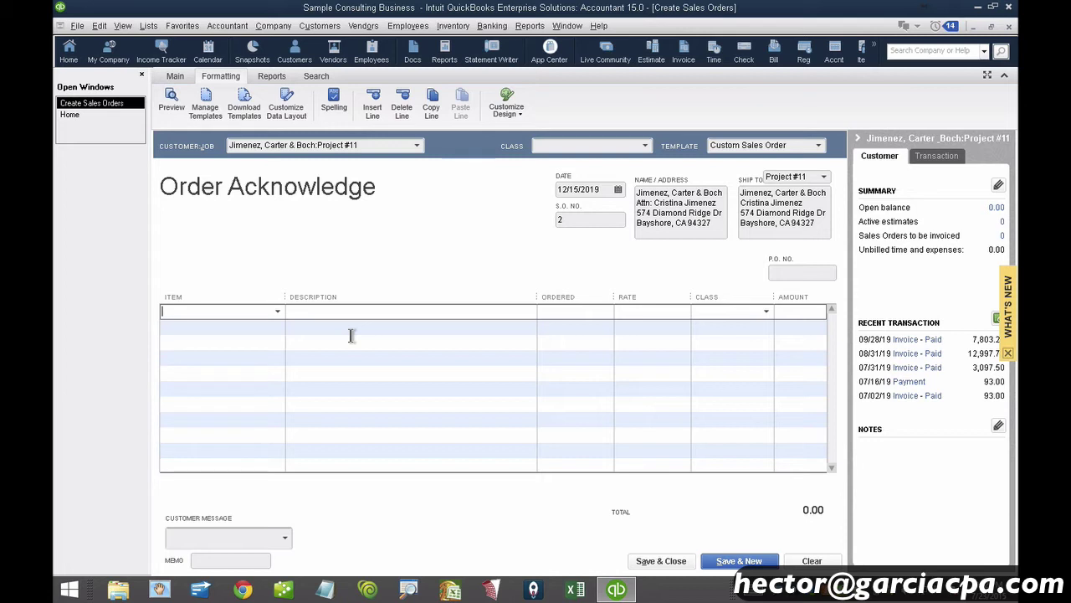
click(278, 311)
scroll(361, 427, down, 5)
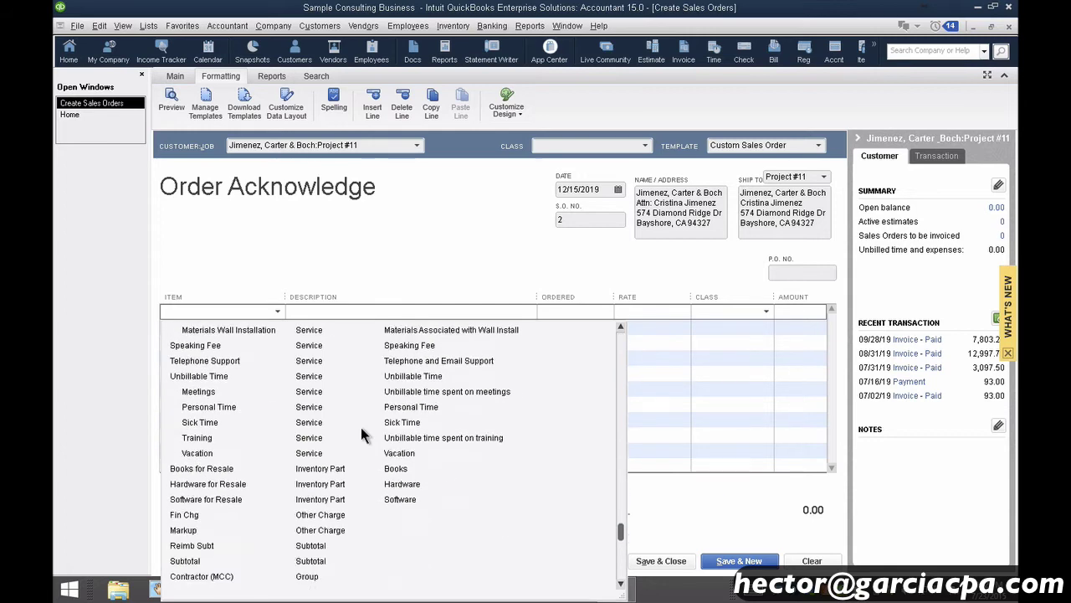
click(206, 531)
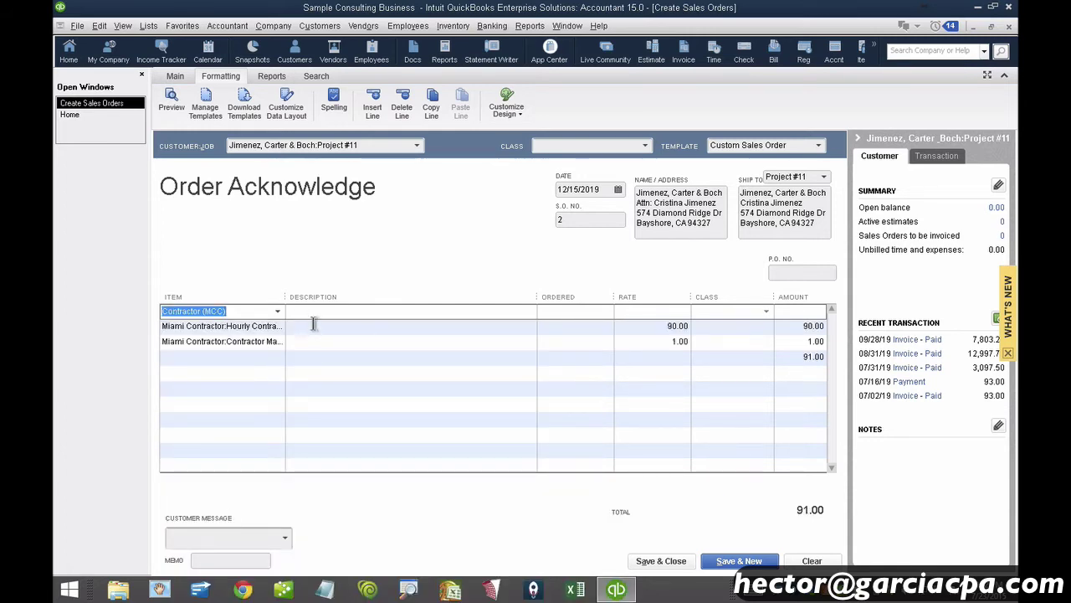
Widen the sales order's Item column to show the full item names, and narrow the Description and Ordered columns
drag(287, 298, 354, 299)
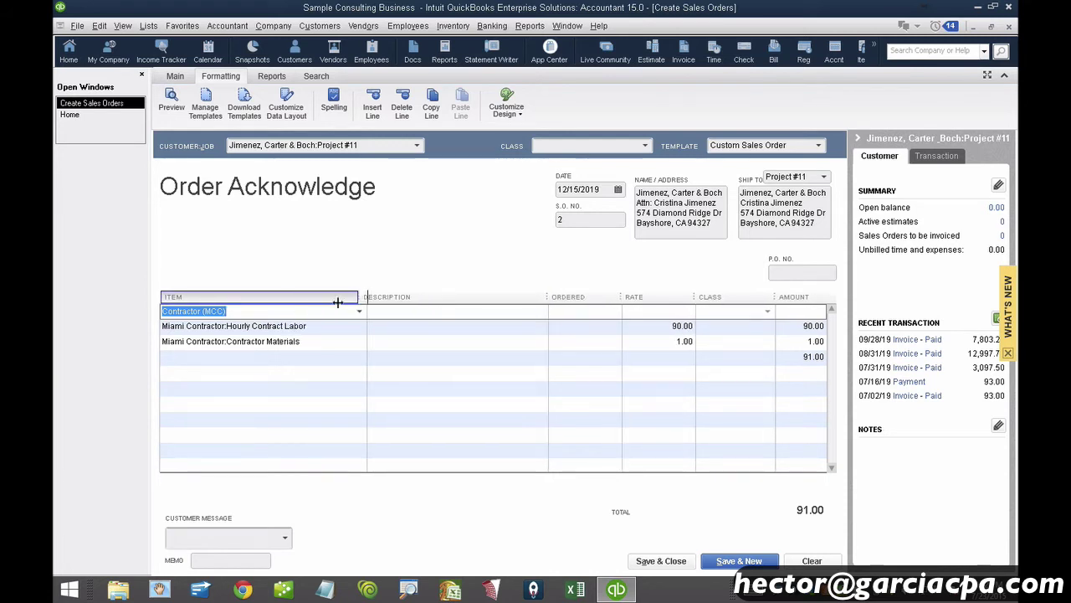
drag(543, 296, 454, 296)
drag(560, 296, 544, 296)
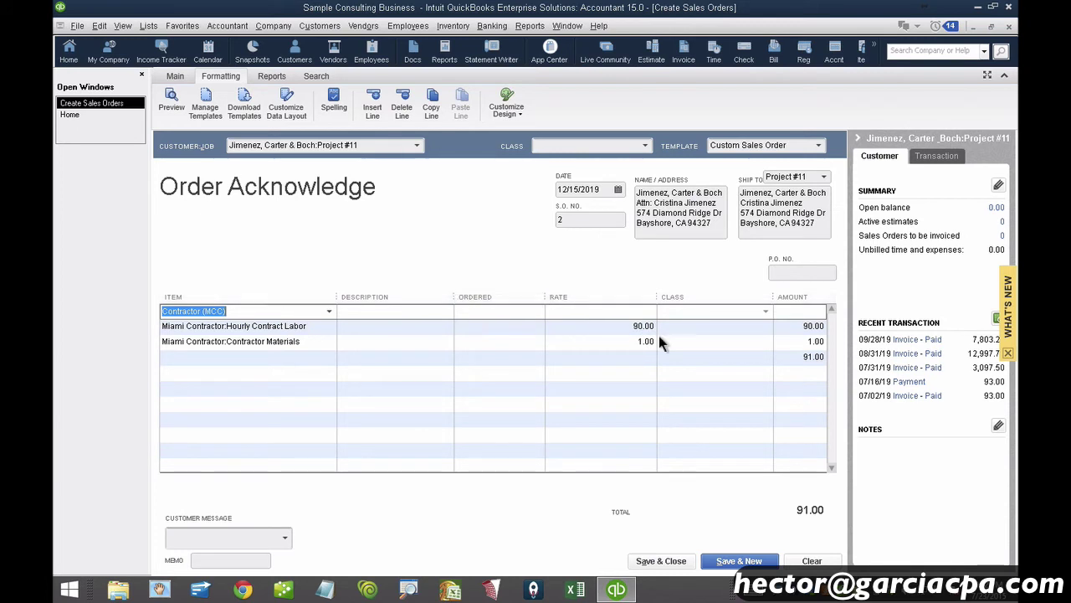
Set the ordered quantity to 15 for Hourly Contract Labor and 500 for Contractor Materials
click(628, 328)
click(481, 329)
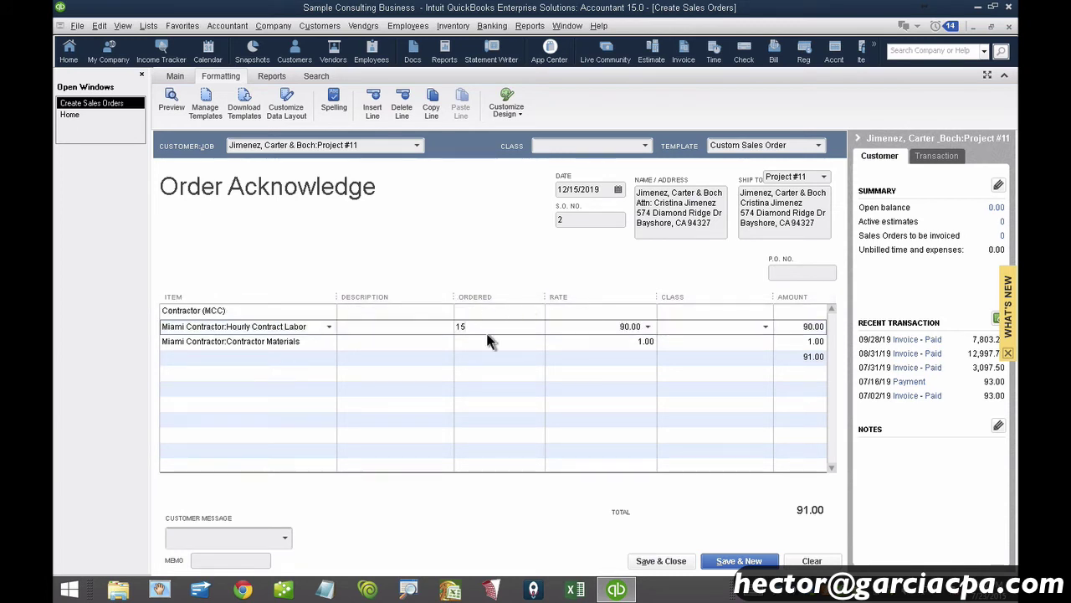
click(484, 339)
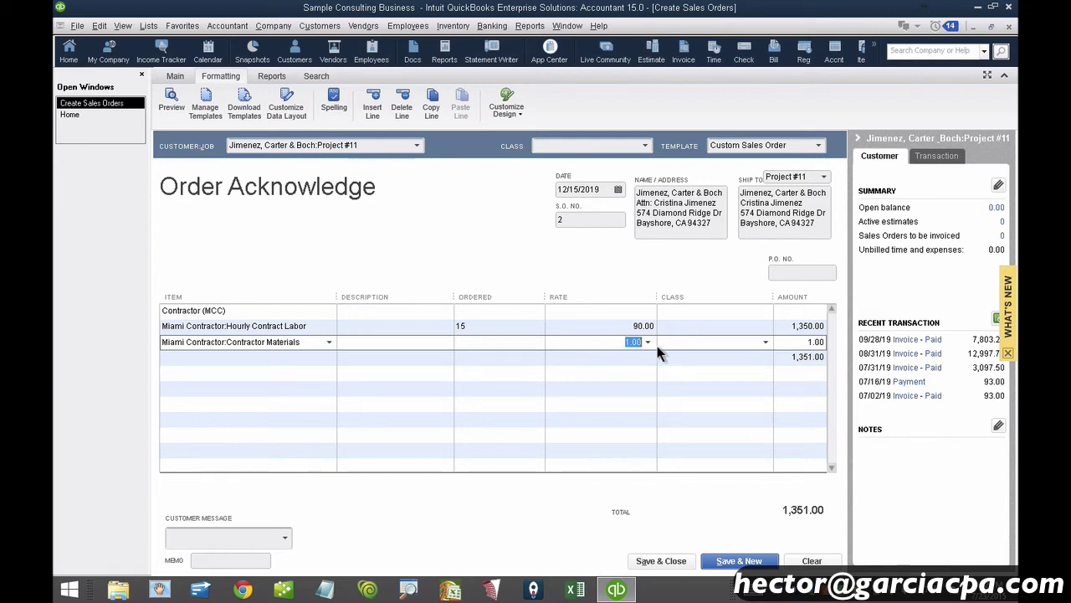
click(524, 339)
click(604, 342)
click(468, 342)
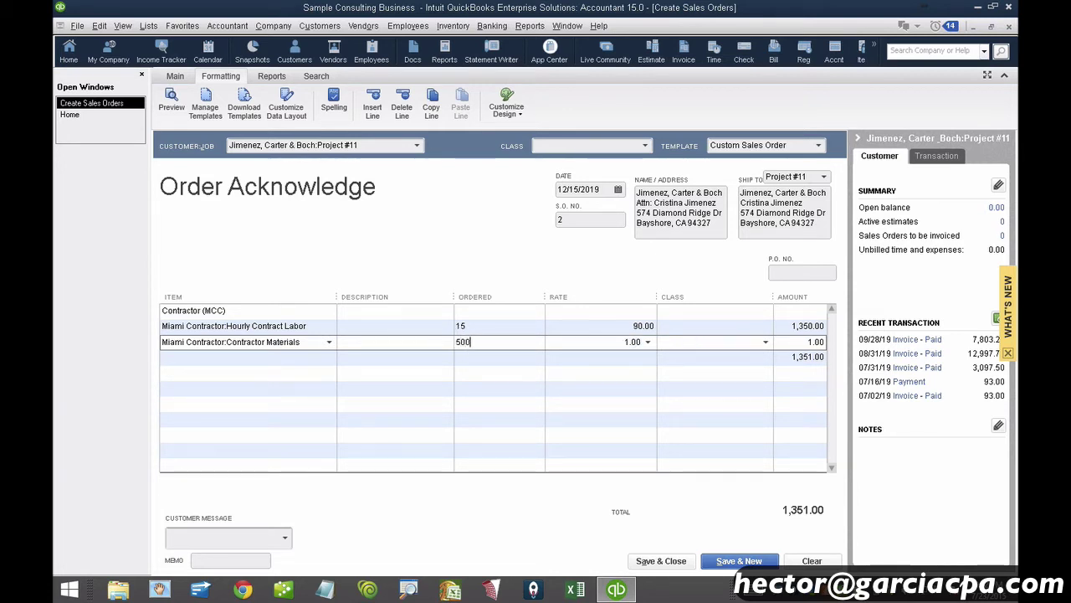
click(481, 366)
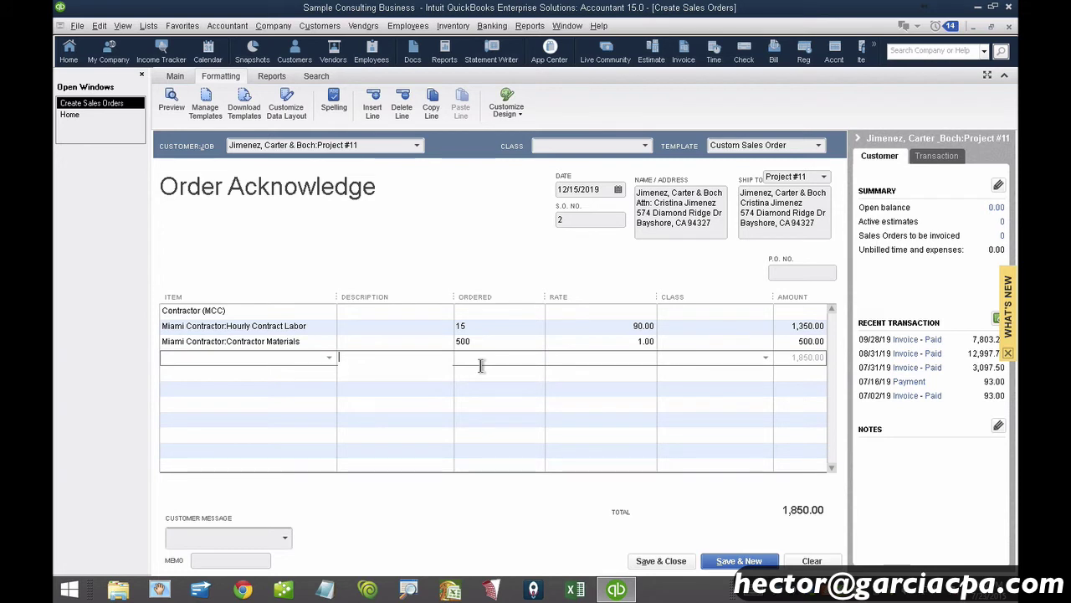
Describe the group's total line as "Total Order Consulting Fees" and preview the printed order acknowledgement
click(494, 368)
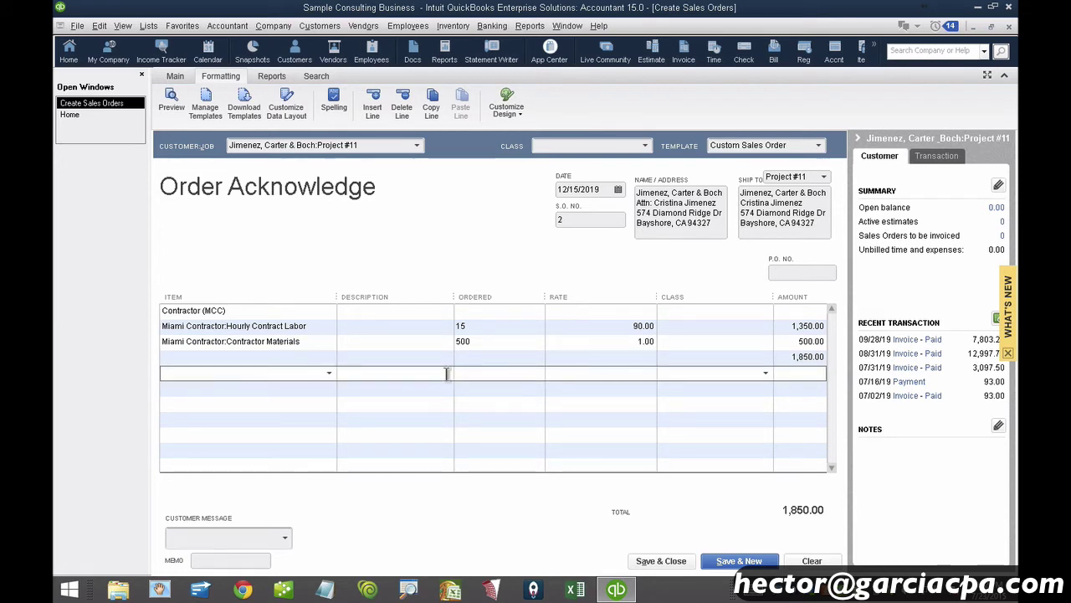
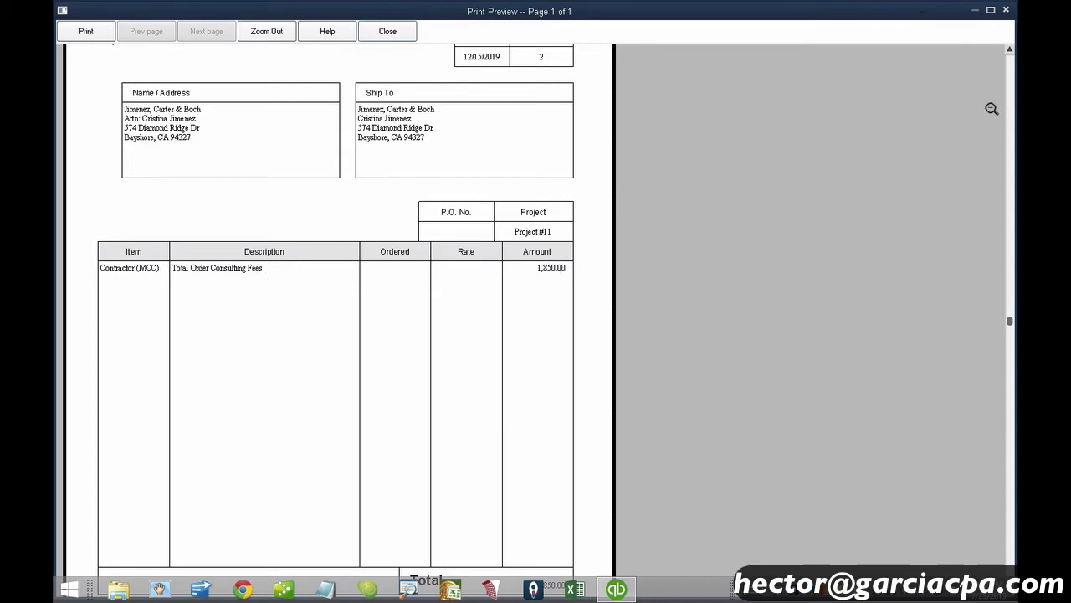
click(1012, 119)
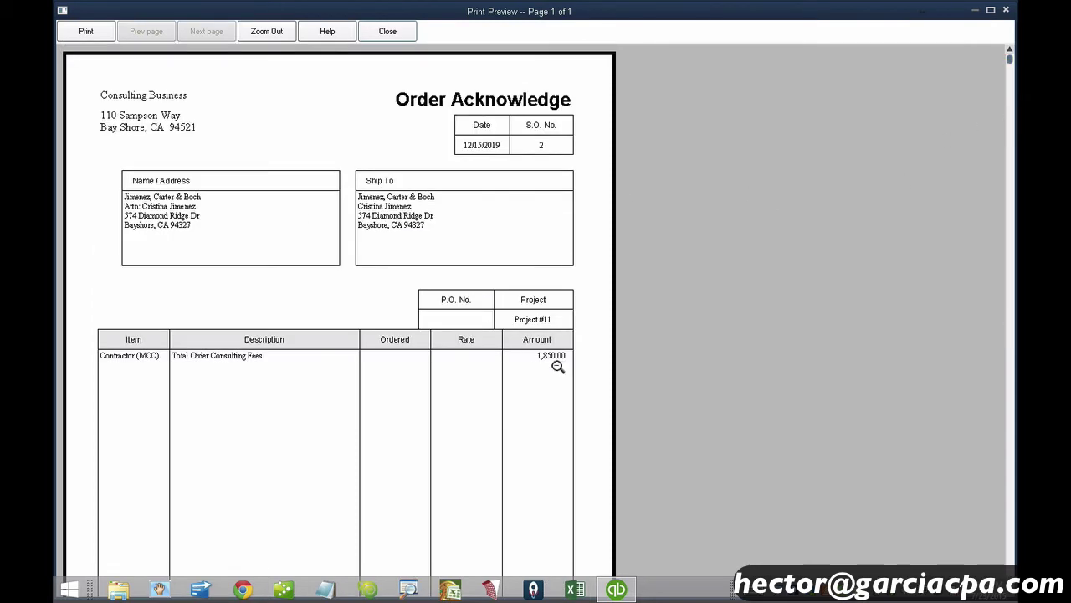
click(389, 33)
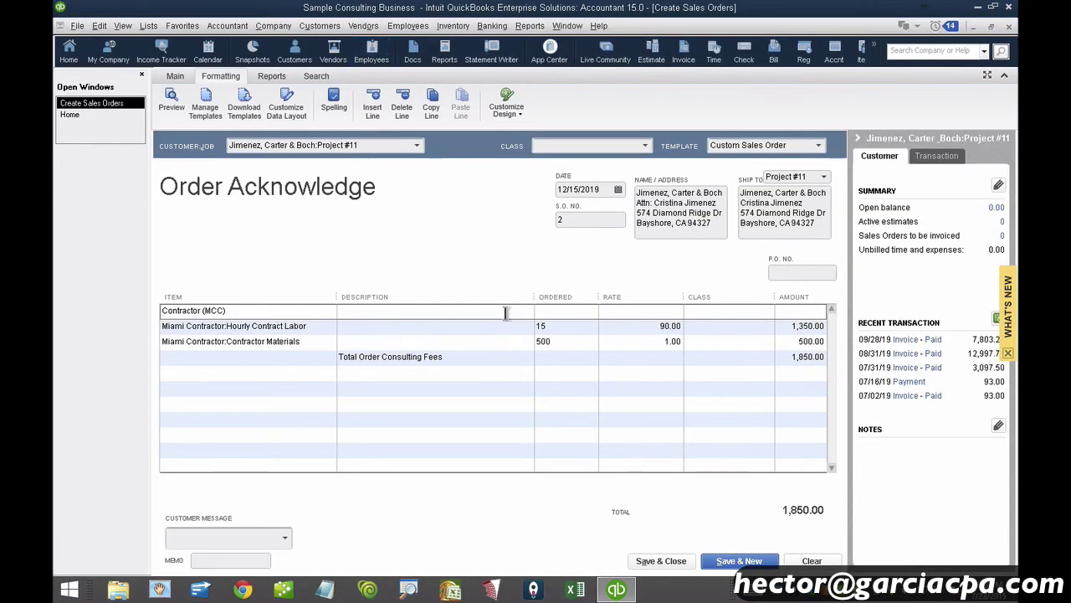
Review the labor and materials lines of the order, and save the sales order
click(279, 326)
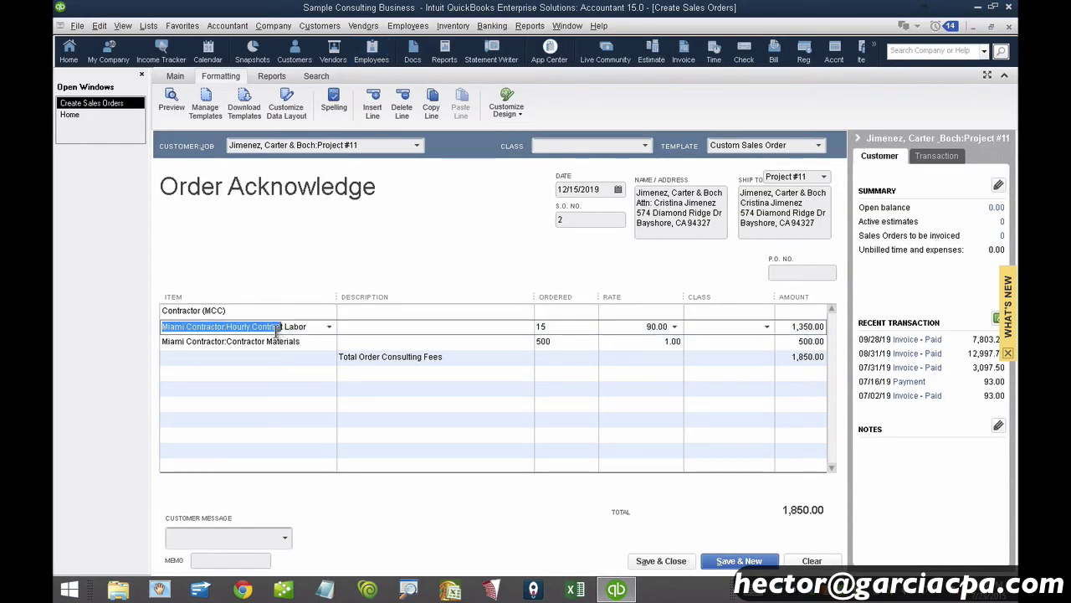
click(274, 342)
click(276, 328)
click(307, 326)
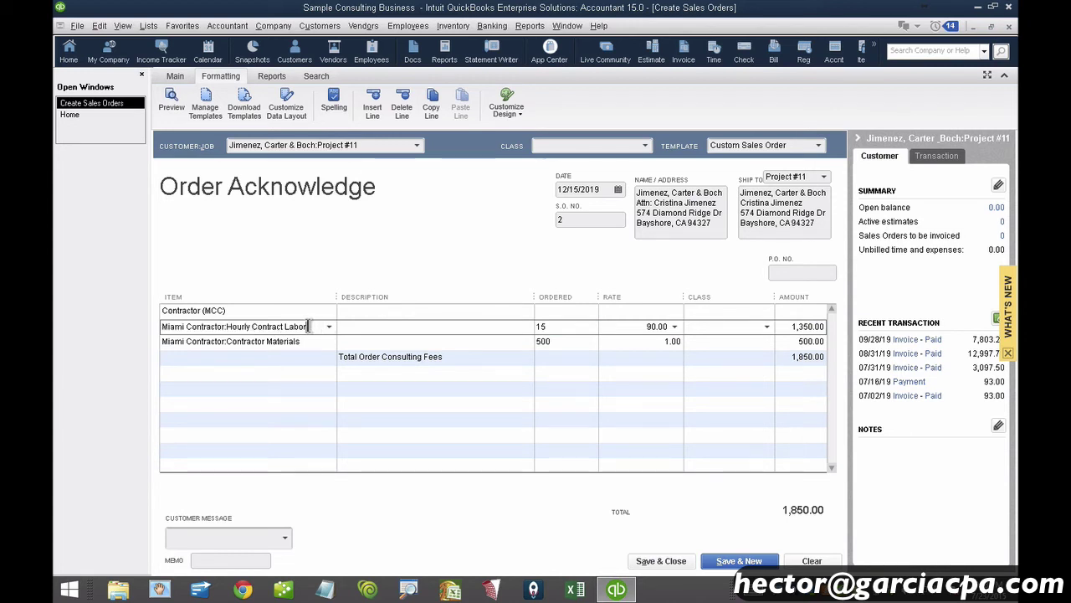
click(176, 77)
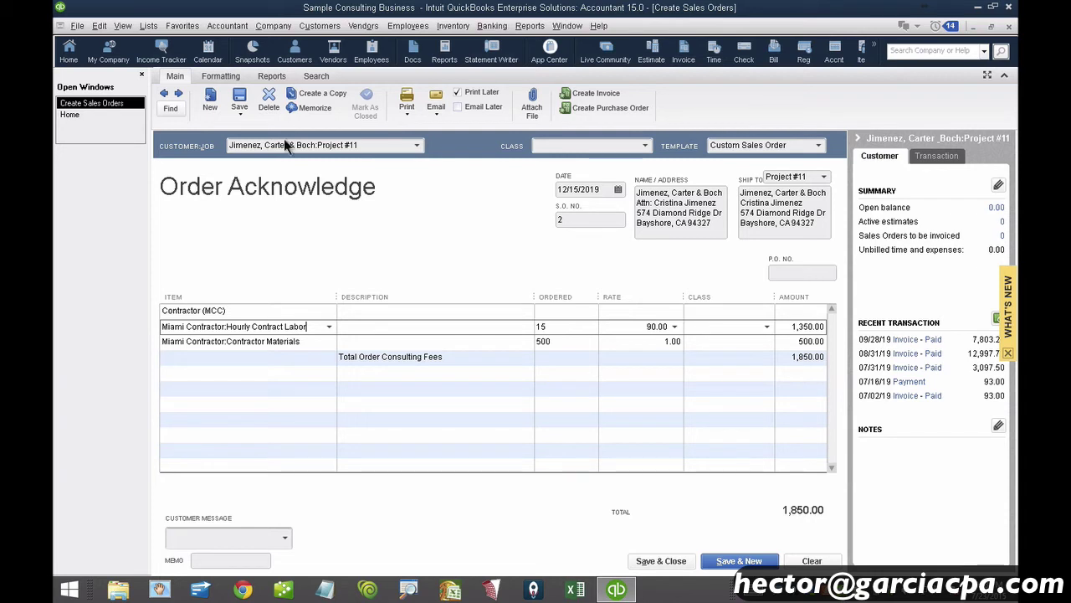
click(237, 98)
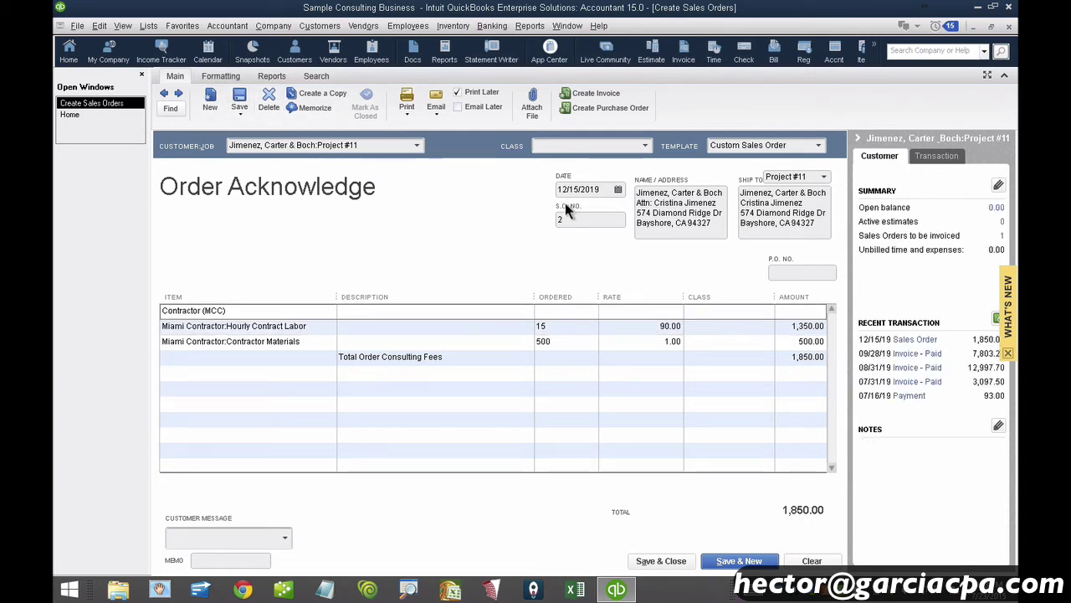
Start a purchase order from the saved sales order, limited to selected items
click(595, 108)
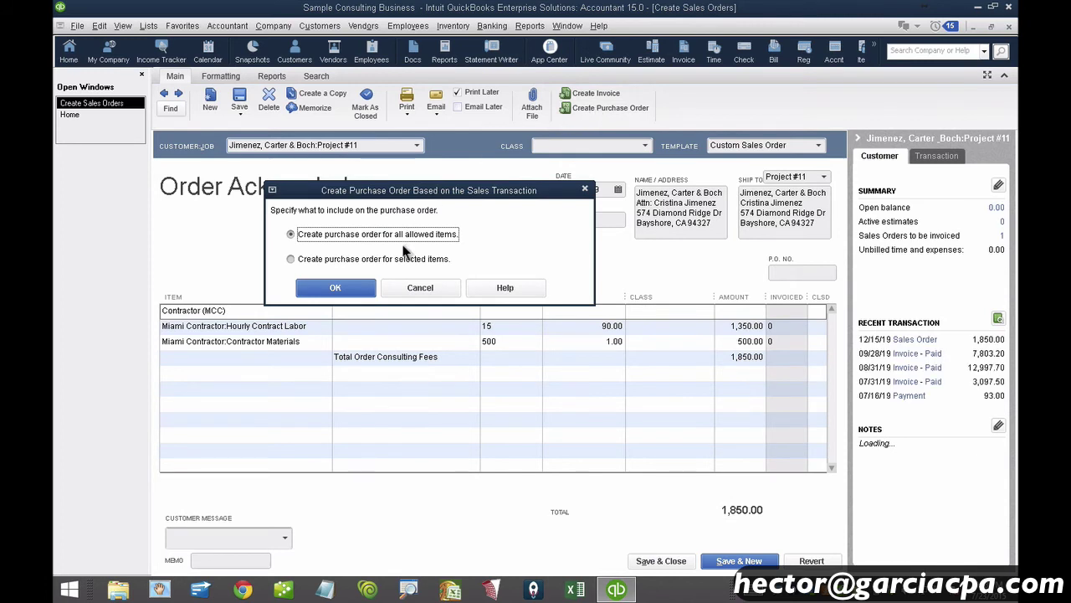
click(390, 259)
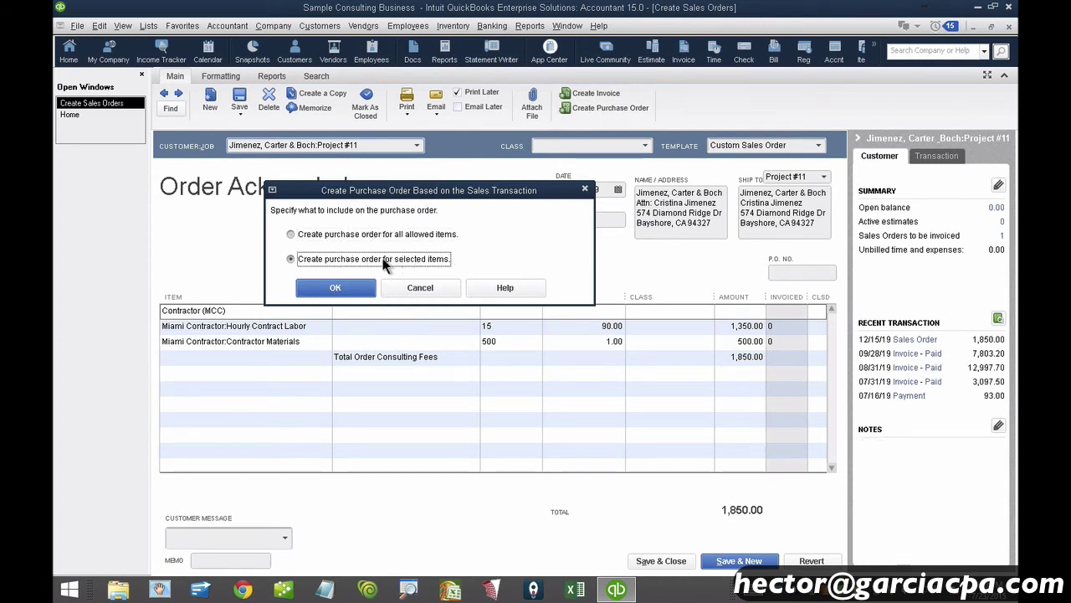
click(383, 260)
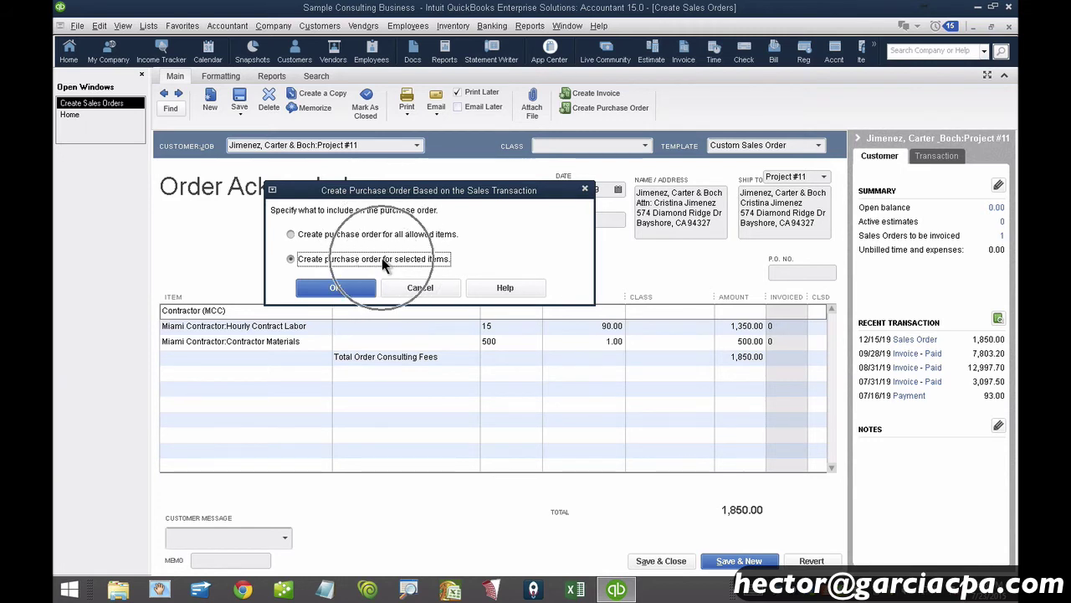
click(351, 288)
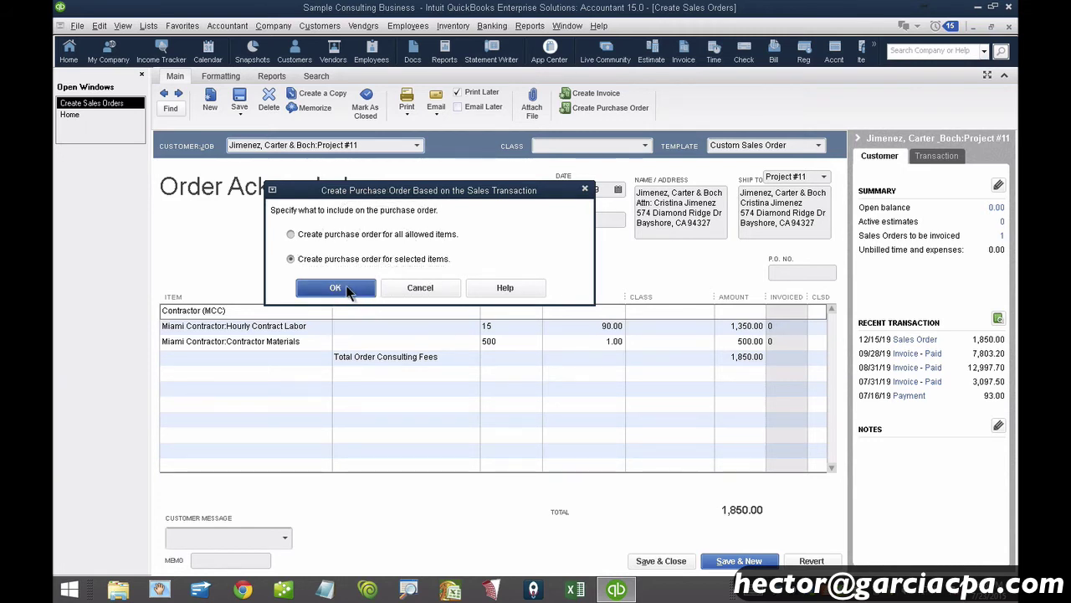
Include both Miami Contractor items on the purchase order, and widen the Preferred Vendor column to check their vendor
click(227, 245)
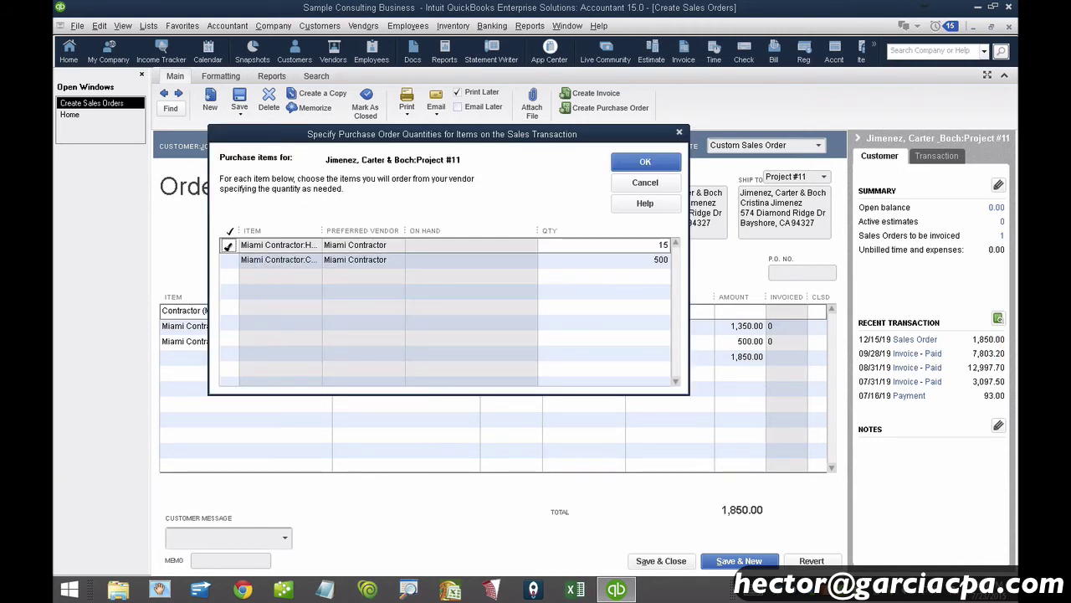
click(228, 260)
drag(406, 230, 460, 226)
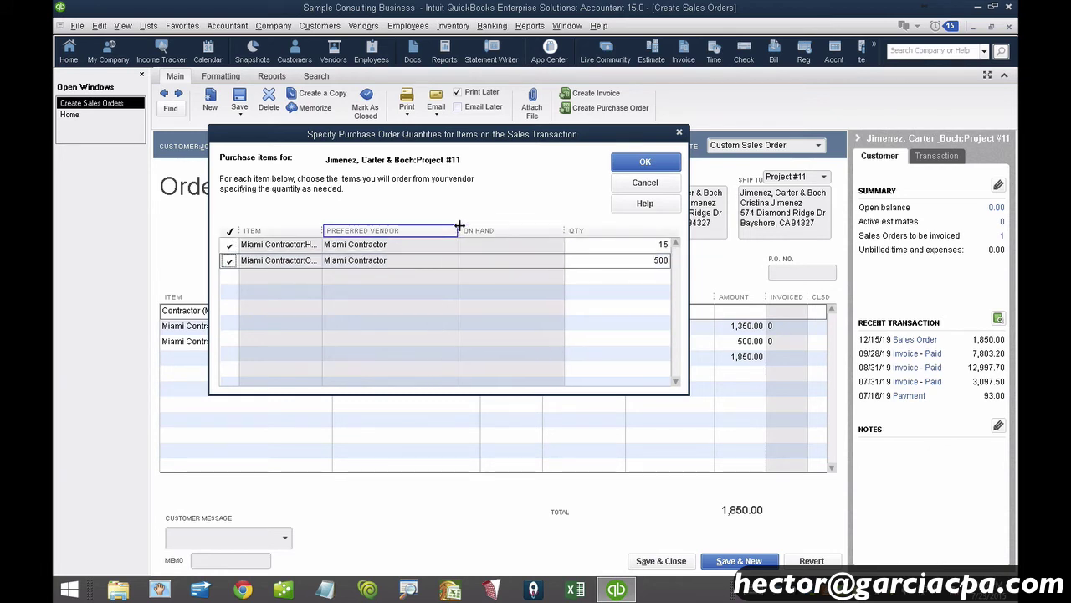
click(376, 245)
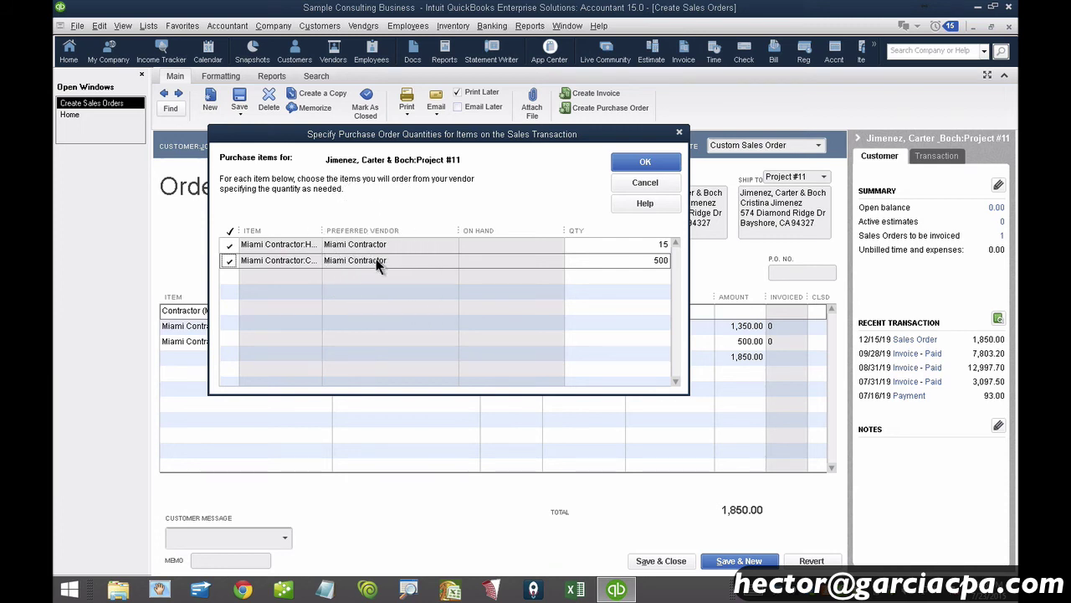
Generate the purchase order from the selected items, and review the header titles in its template's layout settings
click(644, 163)
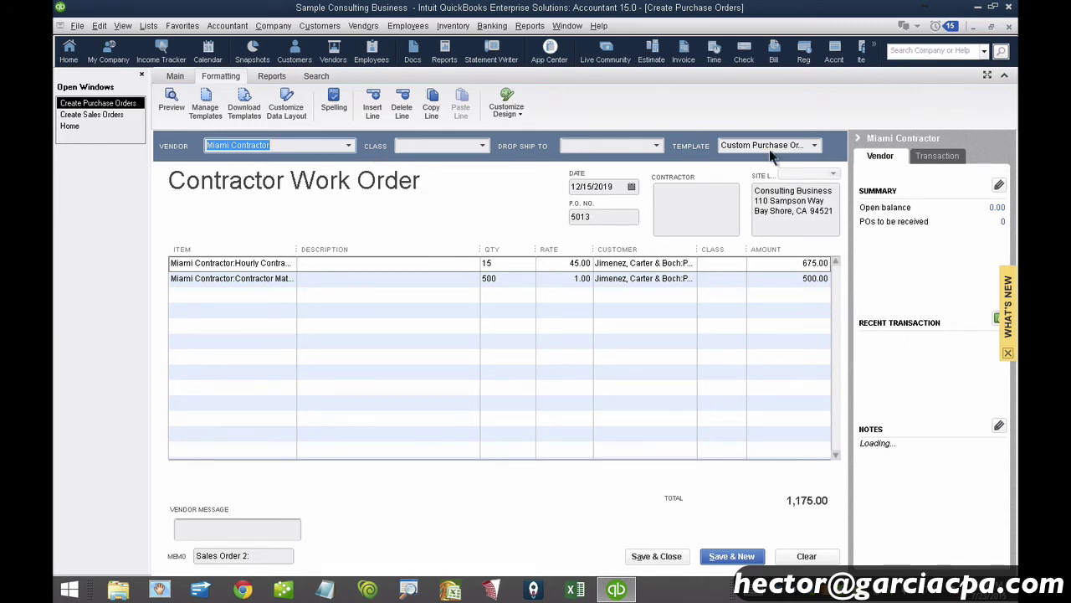
click(291, 101)
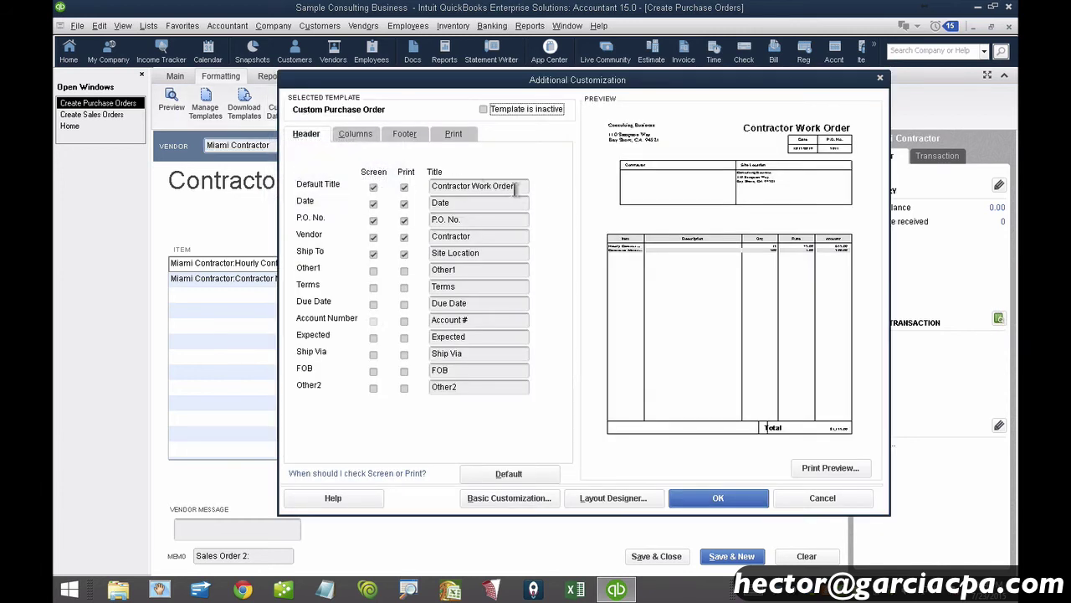
drag(516, 189, 413, 186)
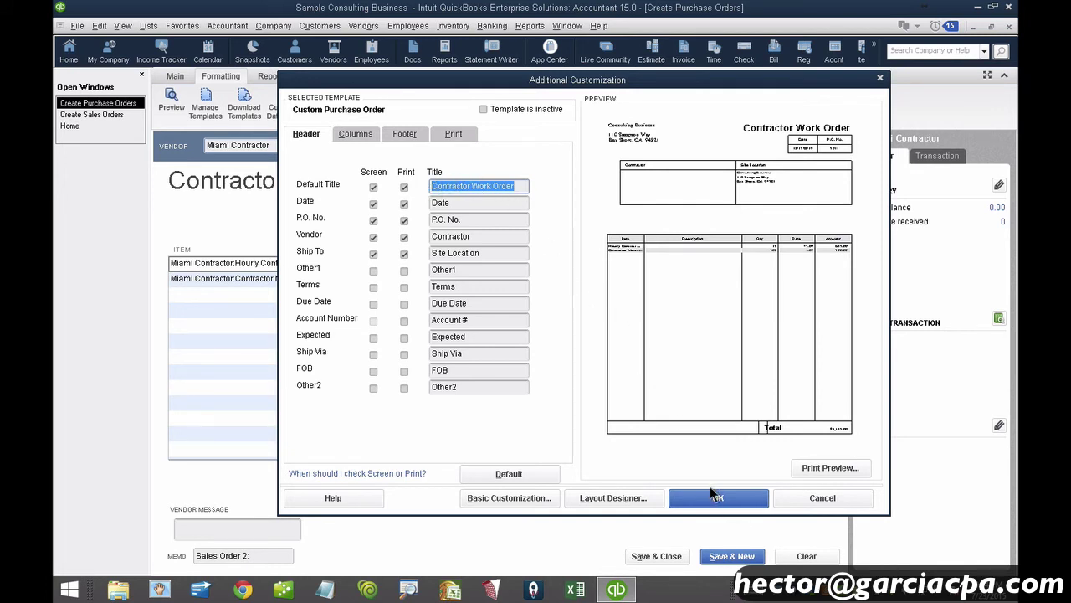
click(485, 252)
drag(484, 253, 349, 236)
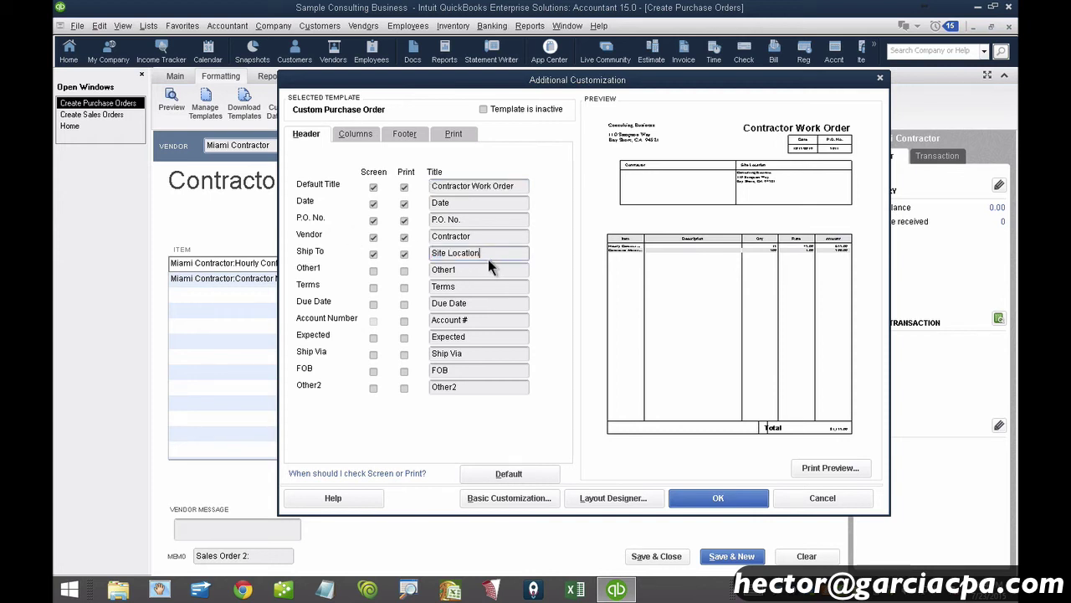
click(736, 497)
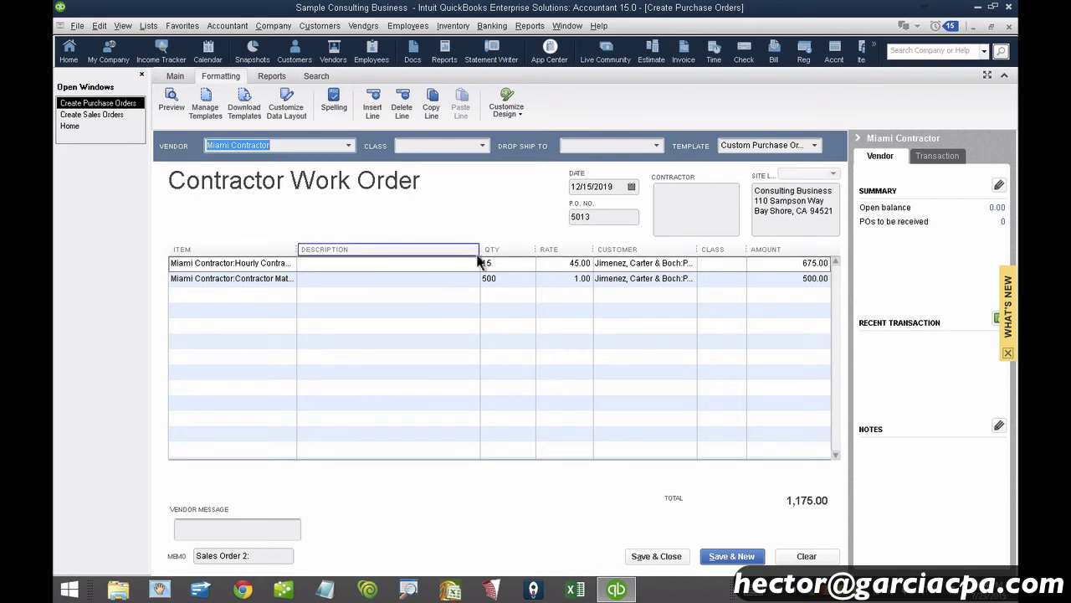
Narrow the work order's Description column, widen the Item column, and check the hourly labor line's amount and rate
drag(480, 251, 369, 248)
drag(298, 250, 359, 257)
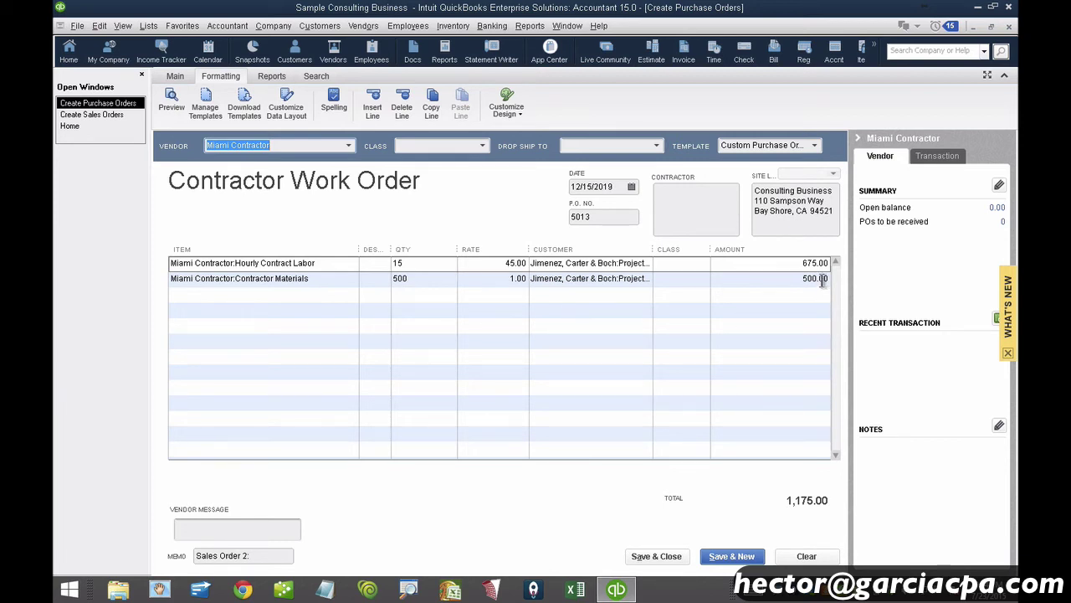
click(798, 265)
click(798, 265)
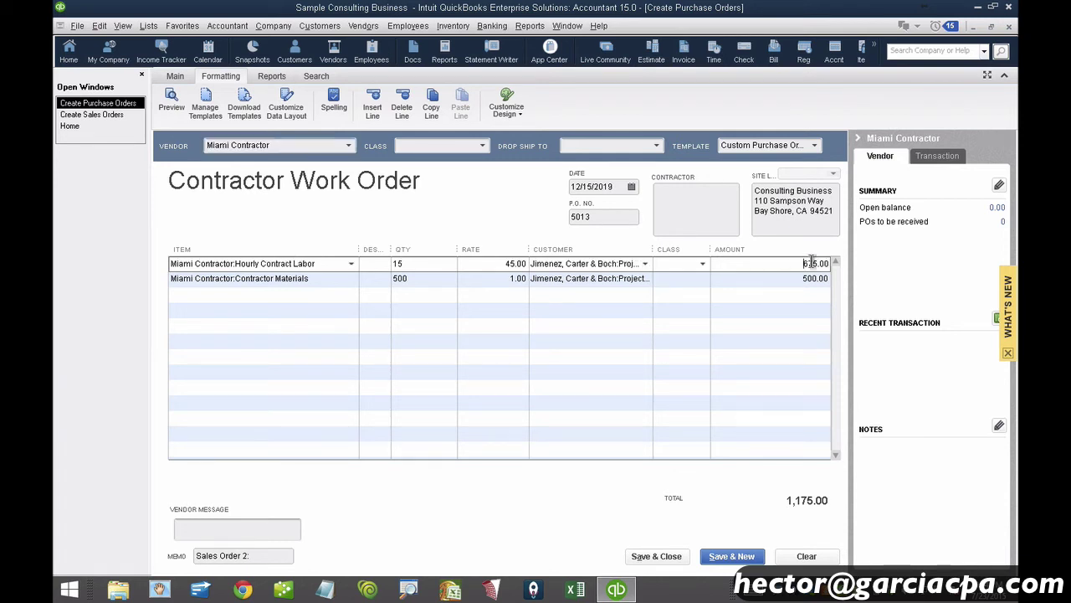
click(502, 265)
Set the rate of the Contractor Materials line to 0.75, keeping the quantity of 500
click(414, 279)
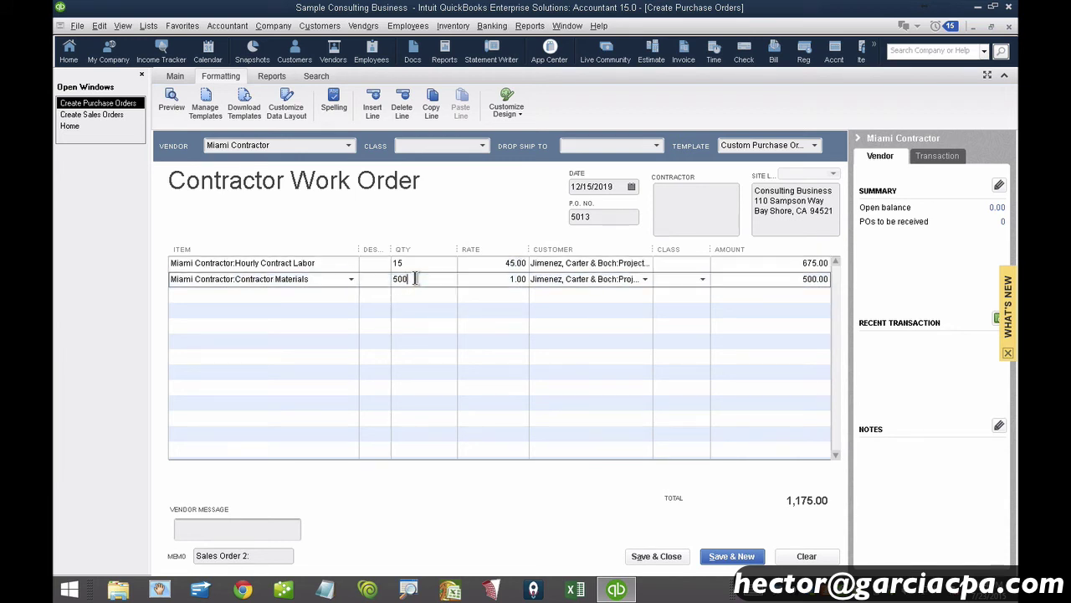
key(Tab)
click(414, 279)
double_click(417, 276)
double_click(516, 279)
key(BackSpace)
text(.75)
click(502, 297)
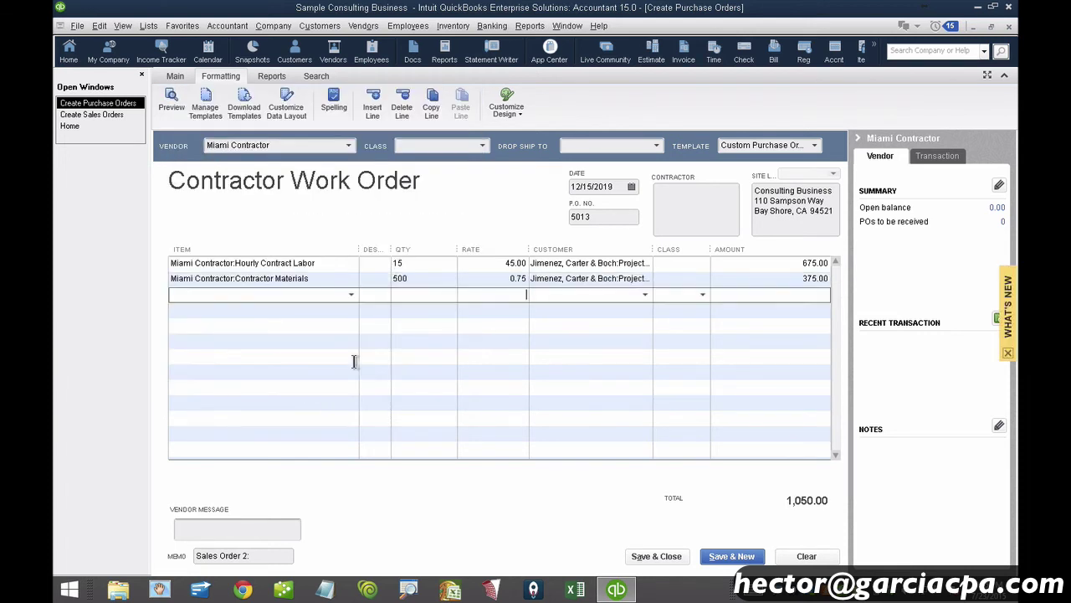
Check the materials line, then save and close the purchase order and the sales order
click(298, 397)
click(419, 281)
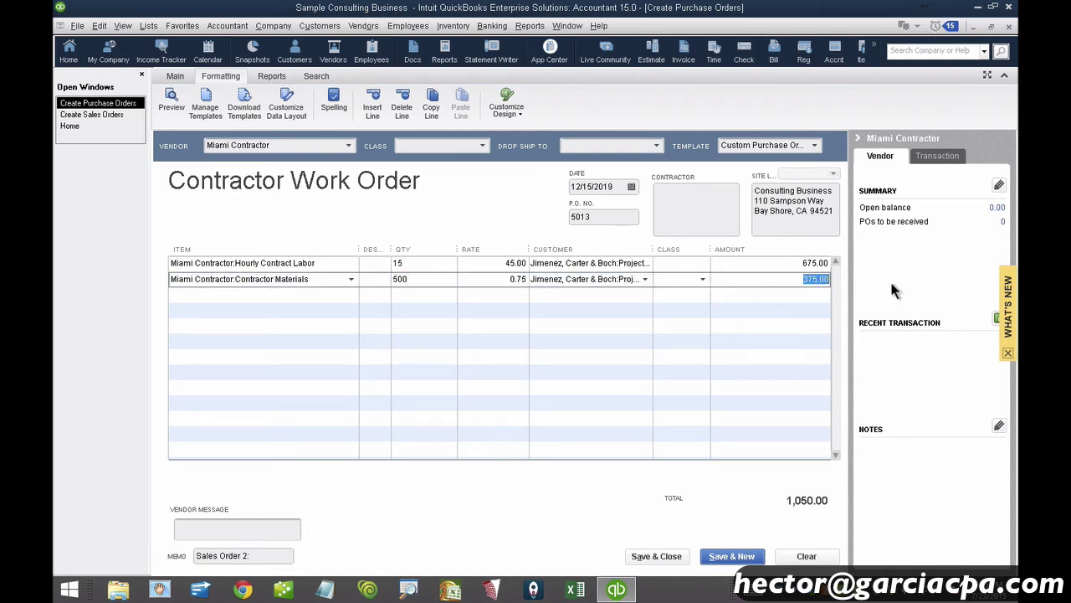
click(656, 556)
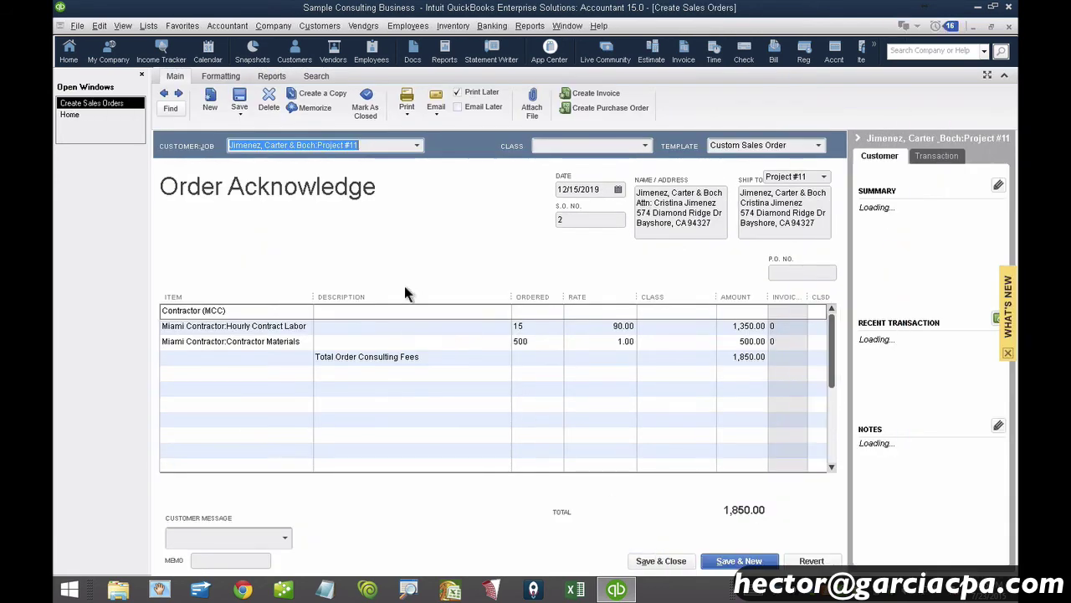
click(661, 561)
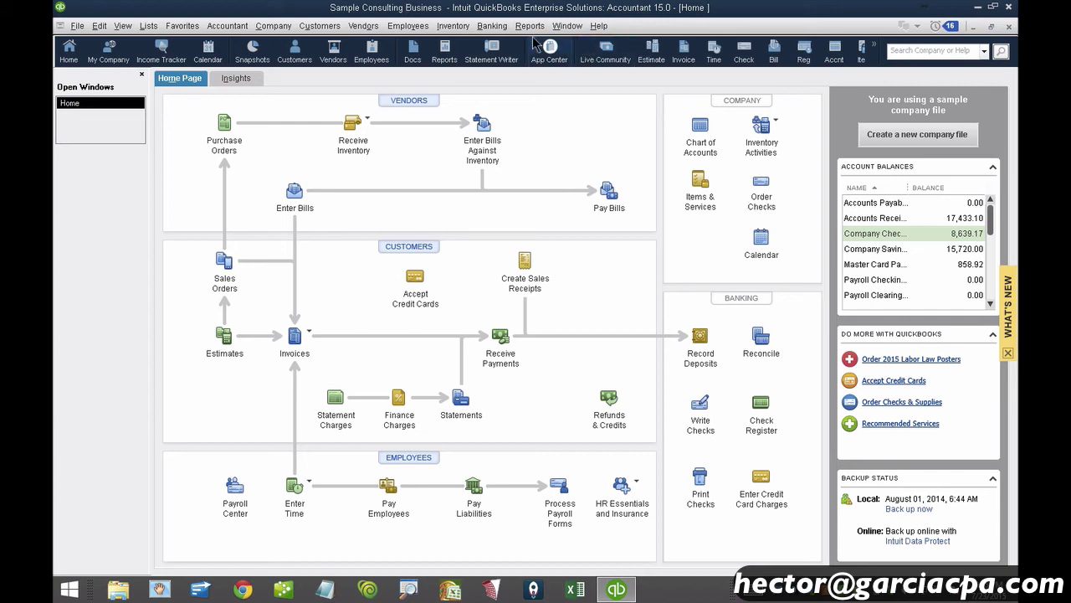
Create a custom transaction detail report covering all dates and totaled by customer
click(529, 26)
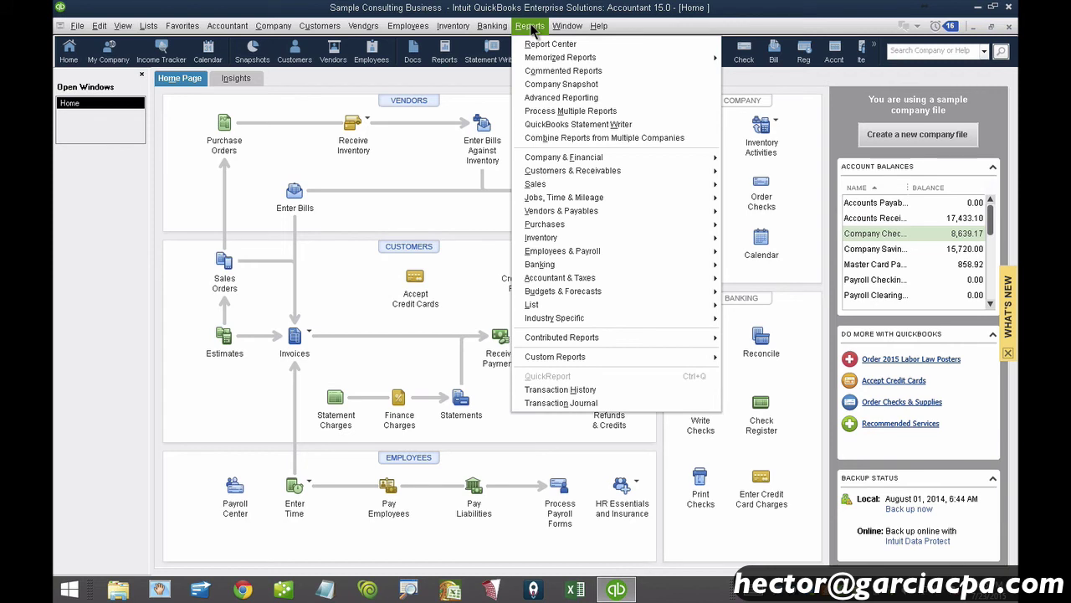
mouse_move(576, 361)
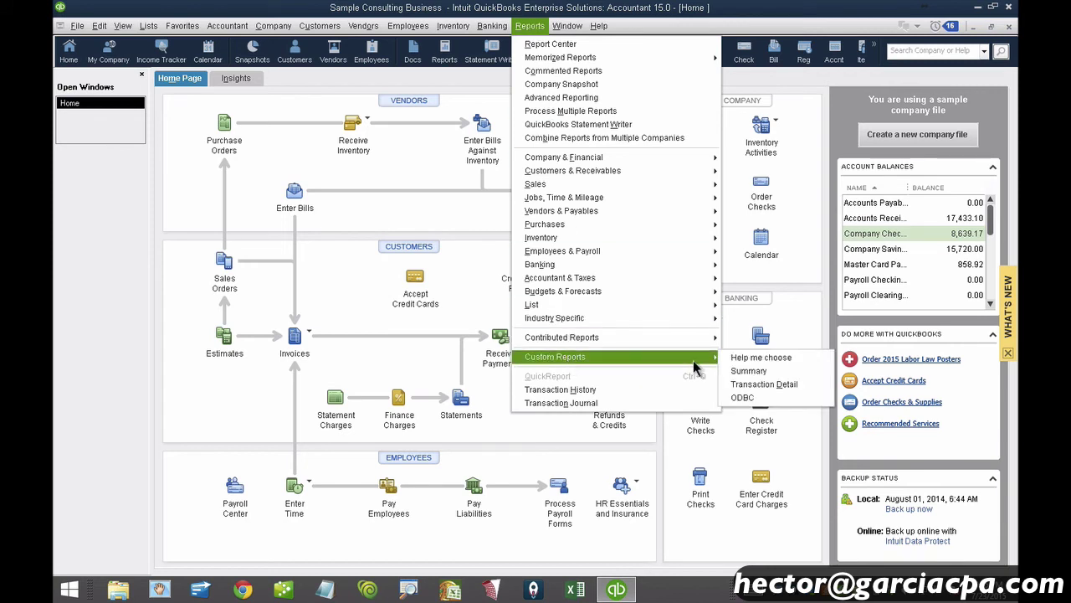
click(762, 384)
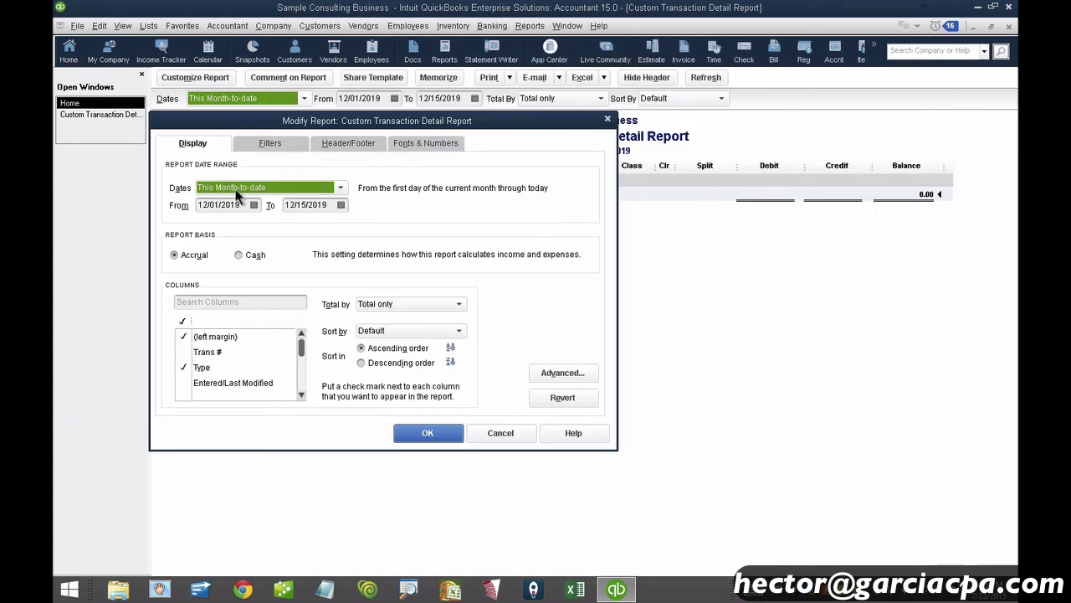
click(238, 190)
click(221, 206)
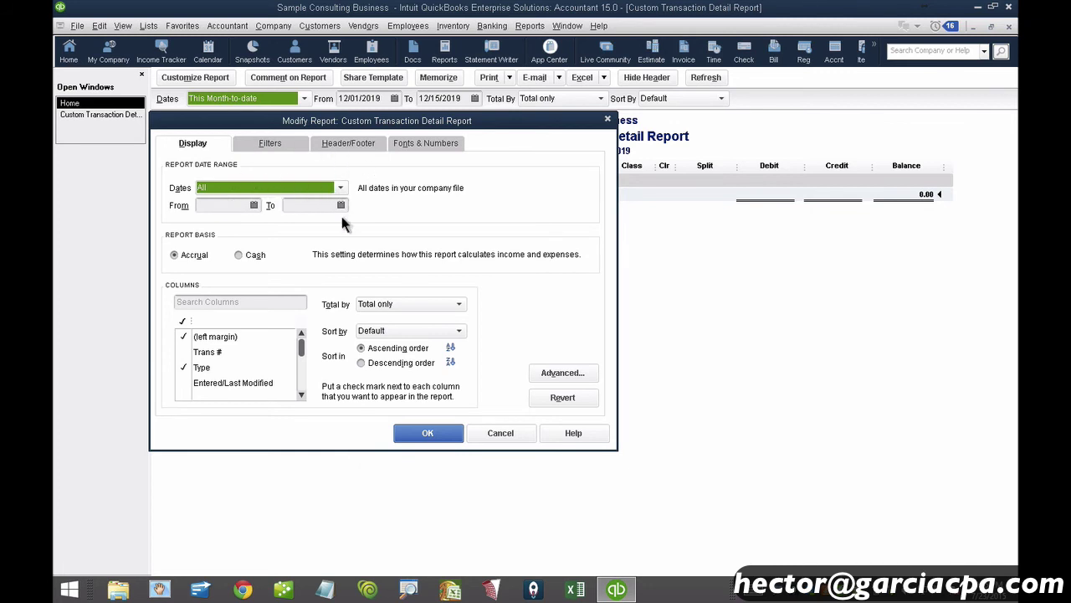
click(385, 303)
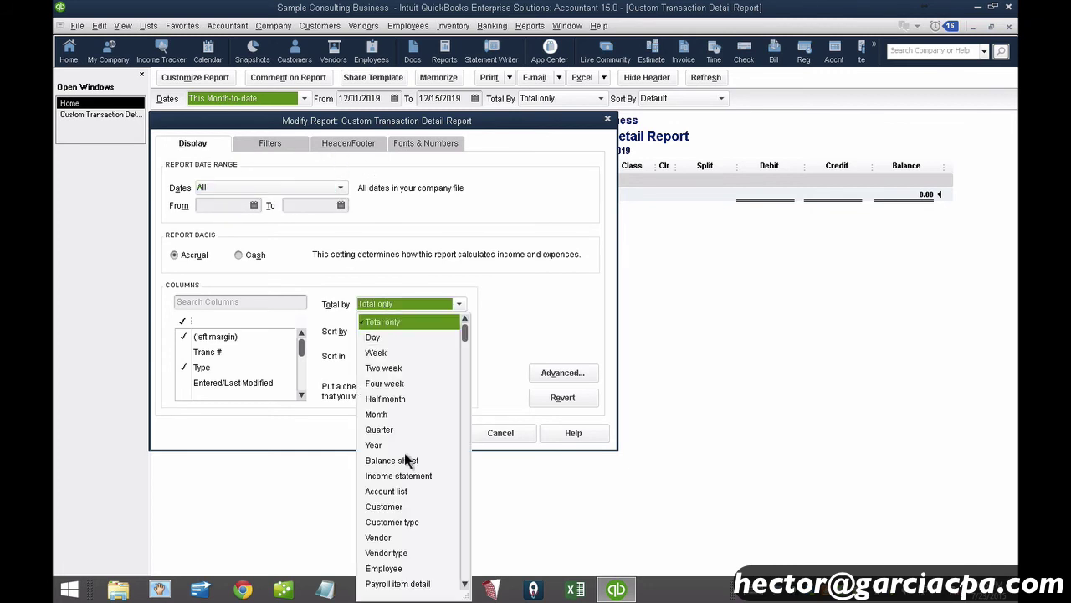
click(388, 504)
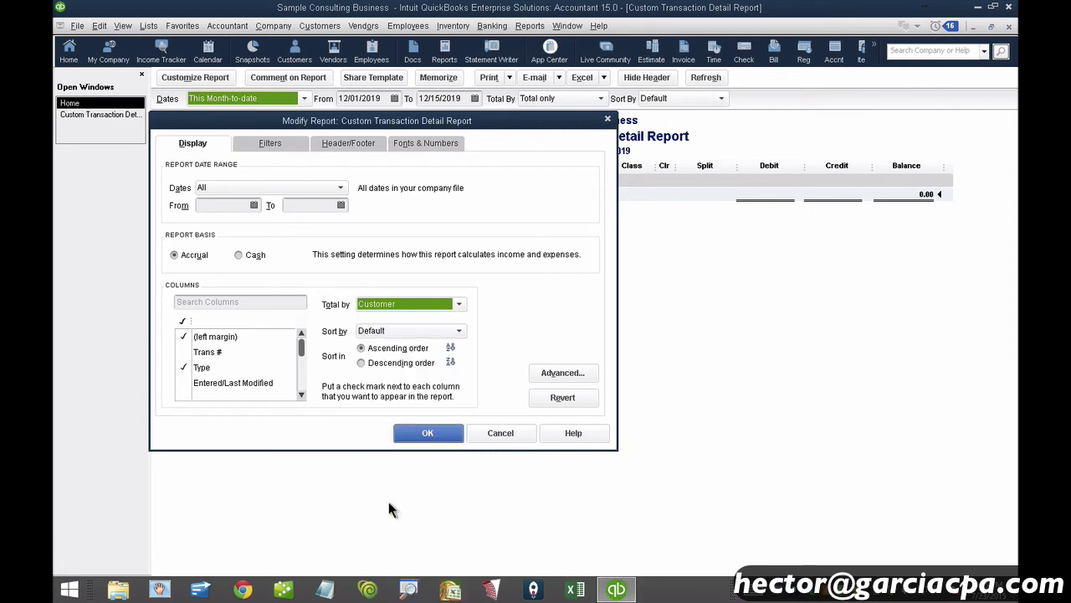
Filter the report to the Non-posting posting status and run it
click(271, 145)
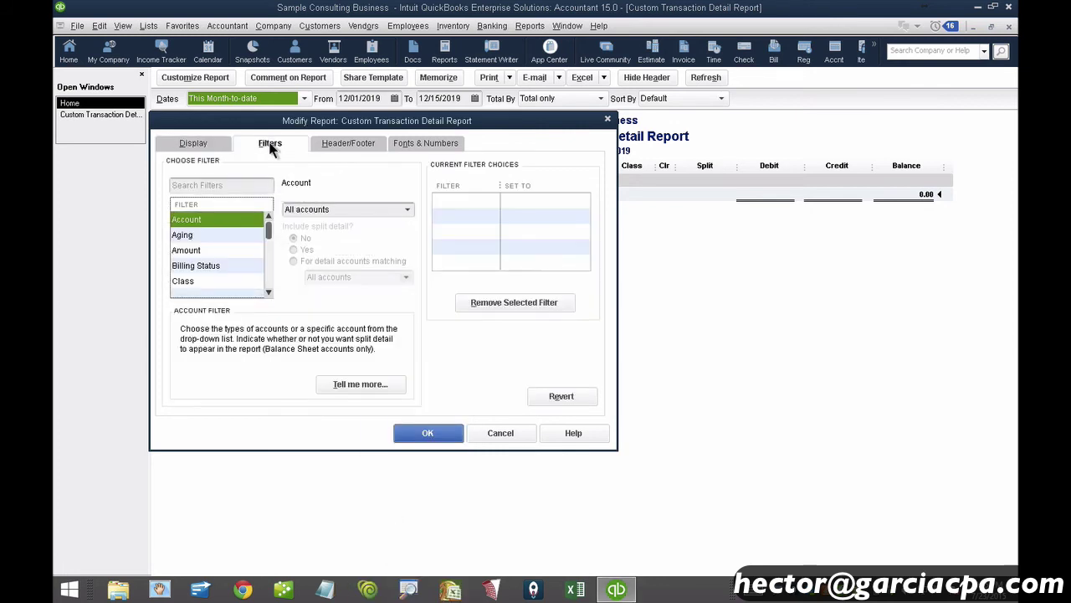
click(201, 251)
scroll(201, 250, down, 8)
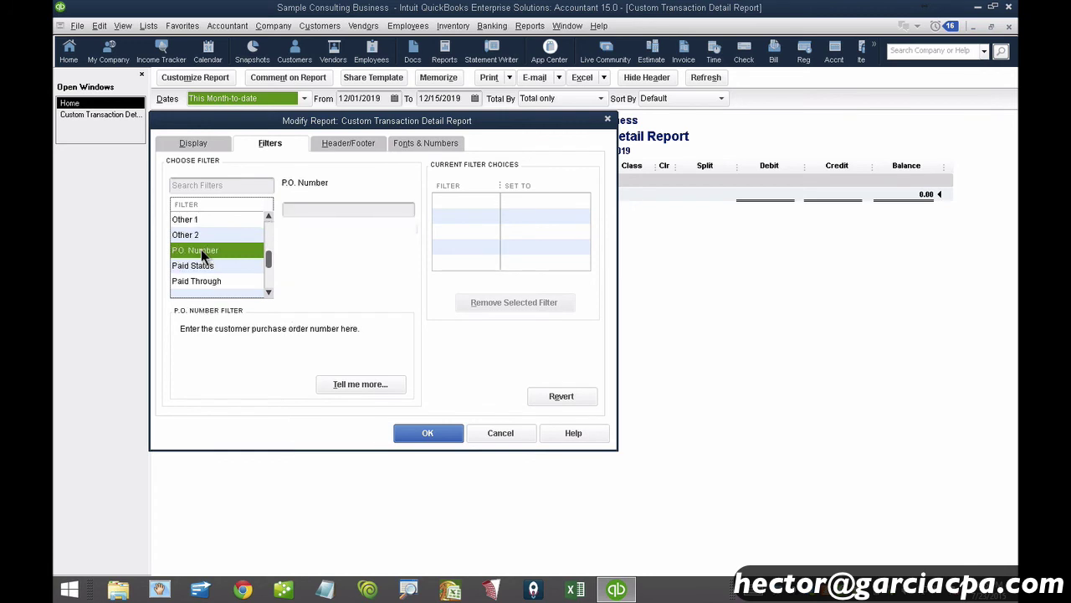
click(216, 266)
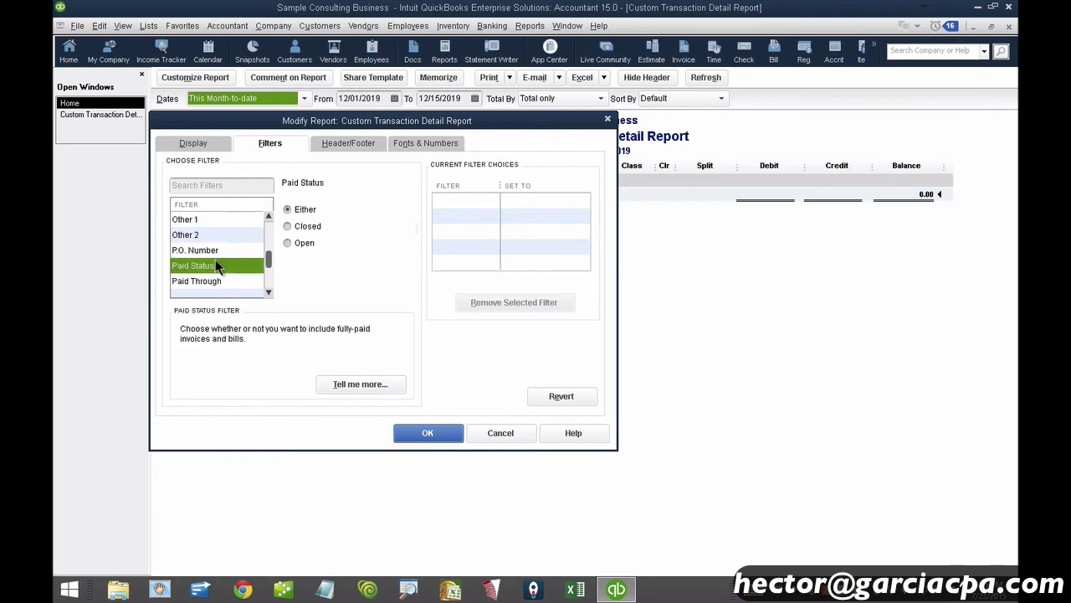
scroll(215, 266, down, 4)
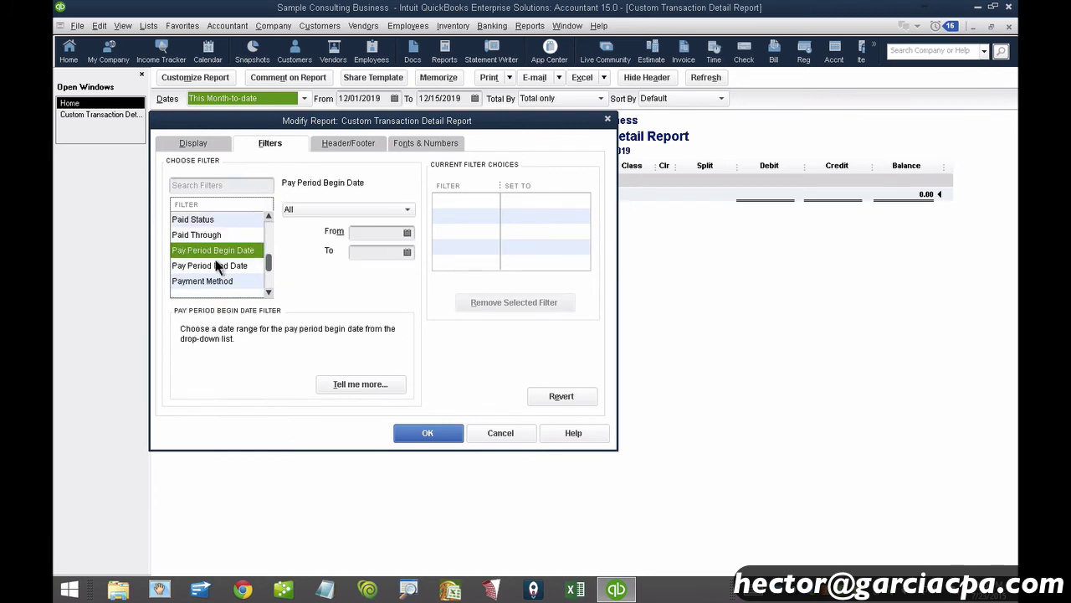
scroll(215, 265, down, 1)
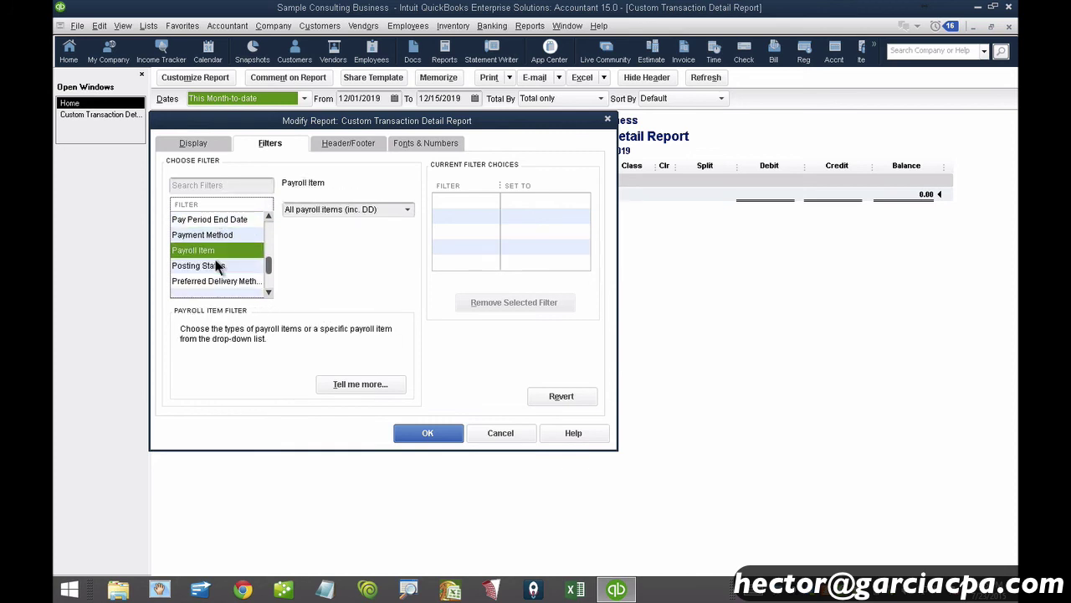
click(215, 265)
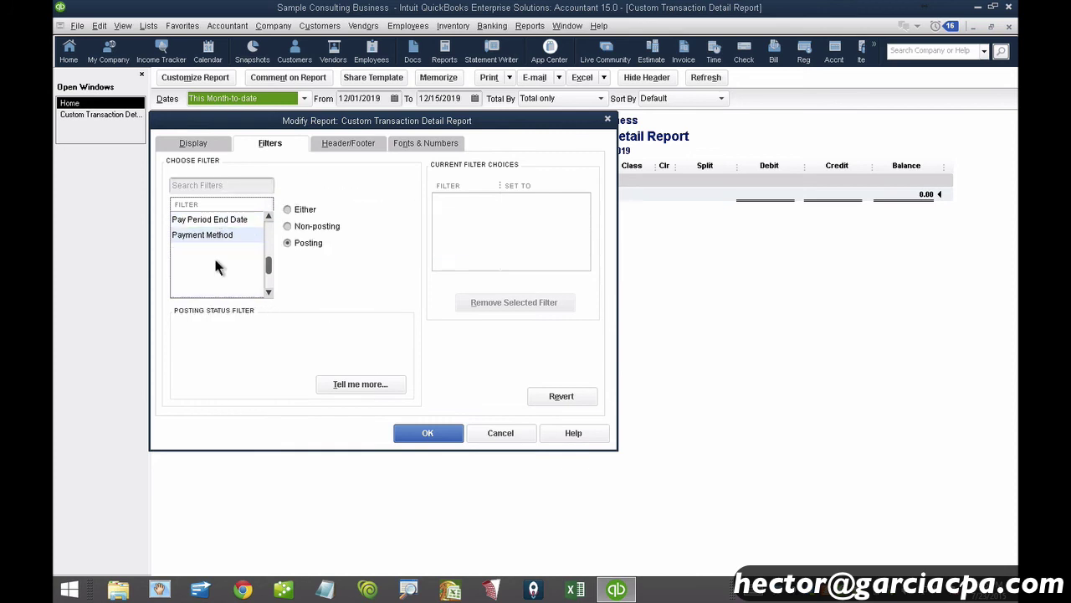
click(289, 227)
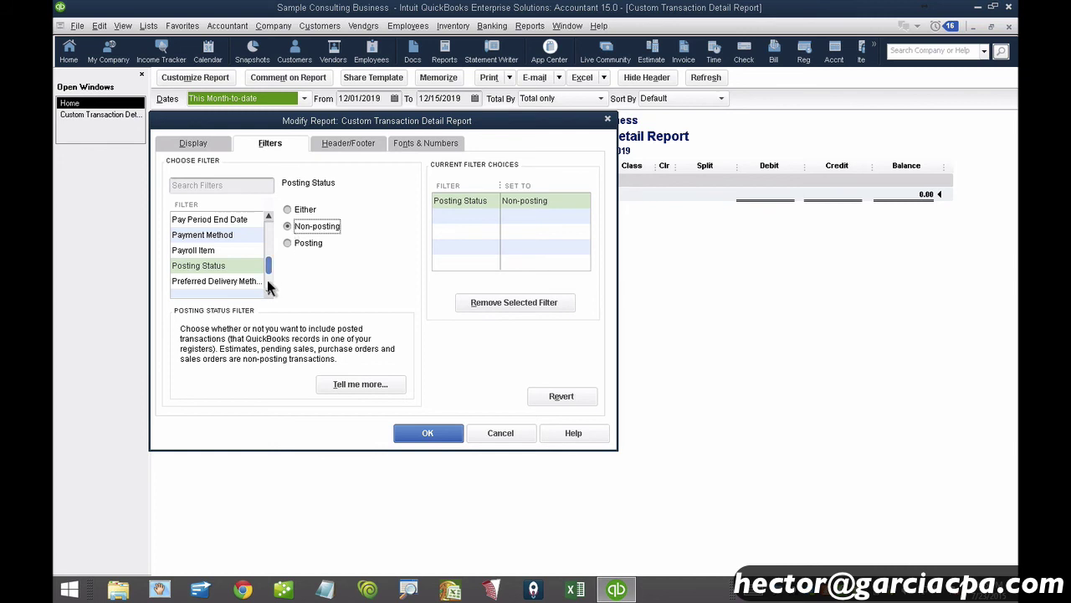
click(418, 443)
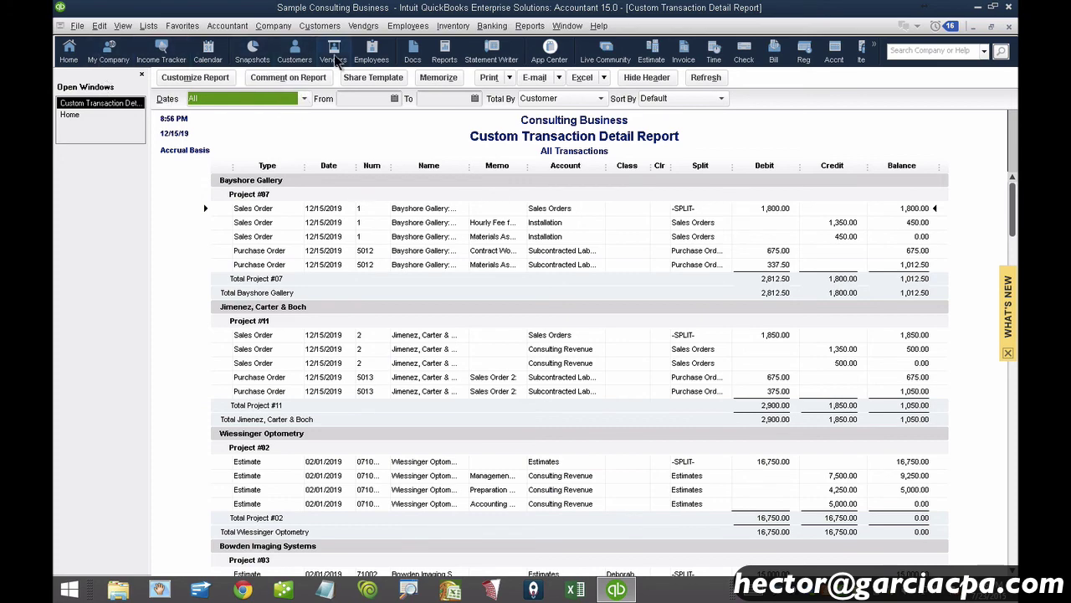
Open the last saved sales order from the home page to check its customer job, and close it
click(70, 52)
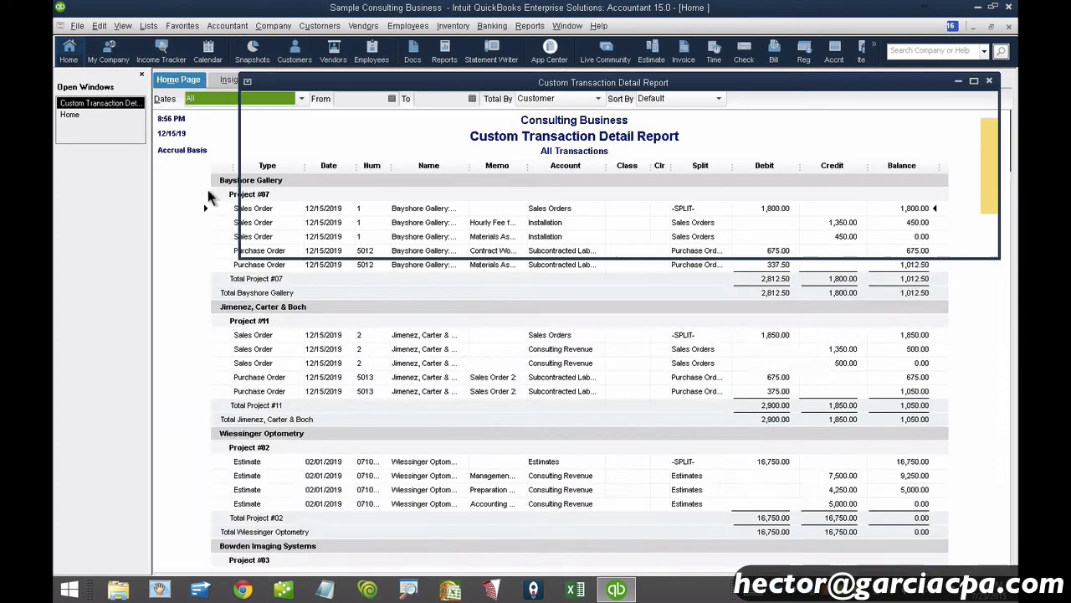
click(224, 266)
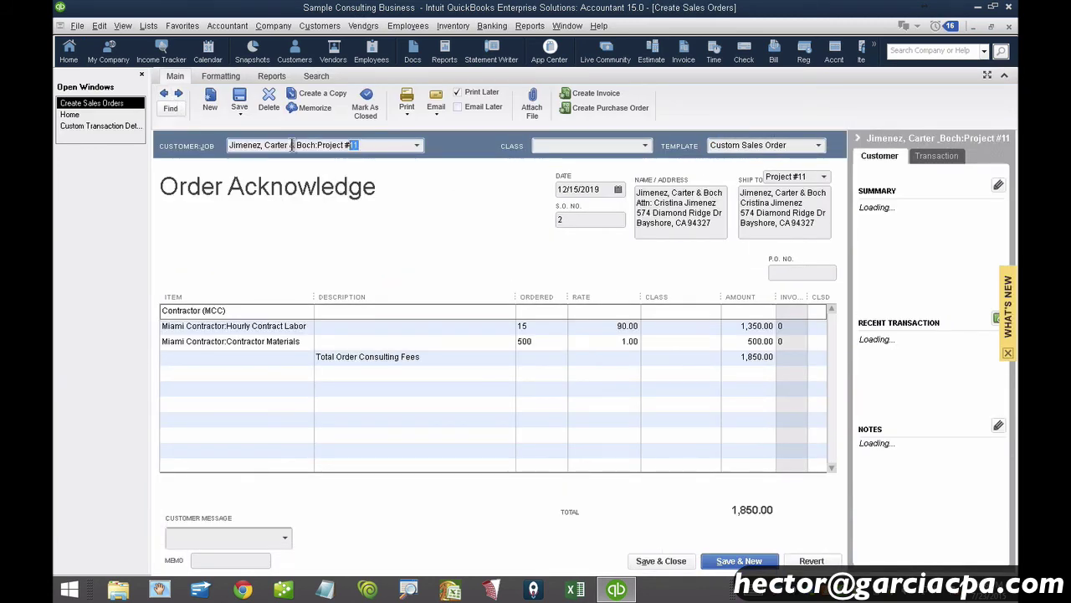
click(1010, 26)
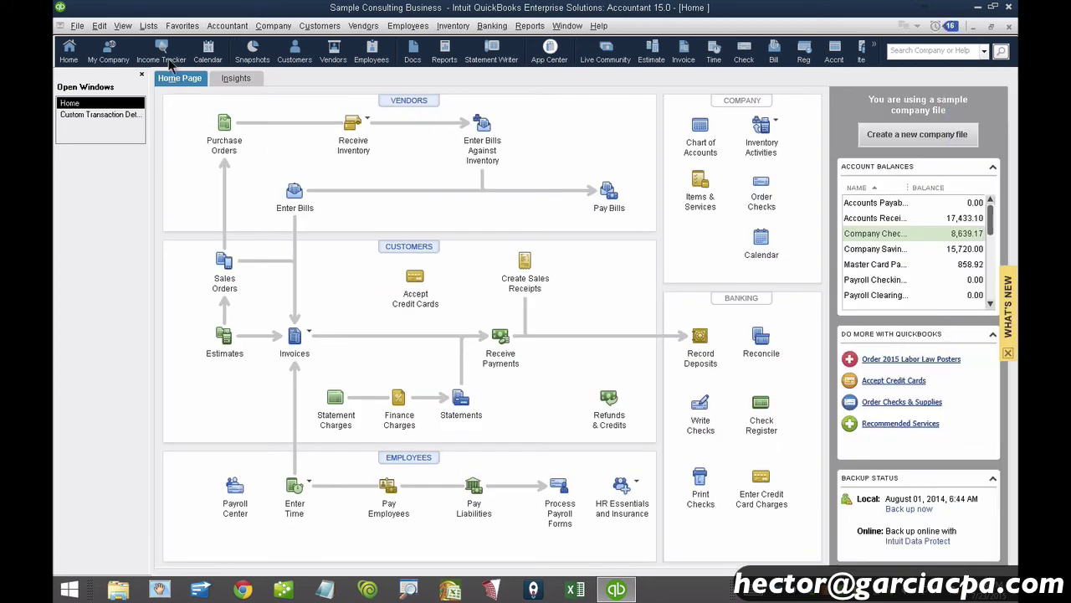
Return to the custom transaction detail report and filter it by name to the Project #11 job of Jimenez, Carter & Boch
click(113, 119)
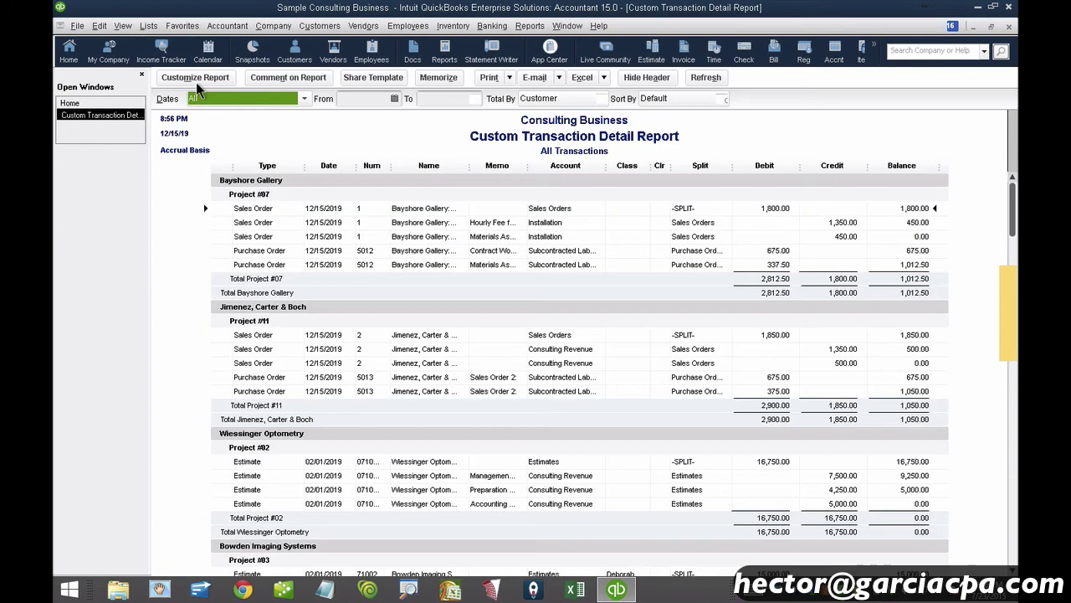
click(192, 78)
click(270, 149)
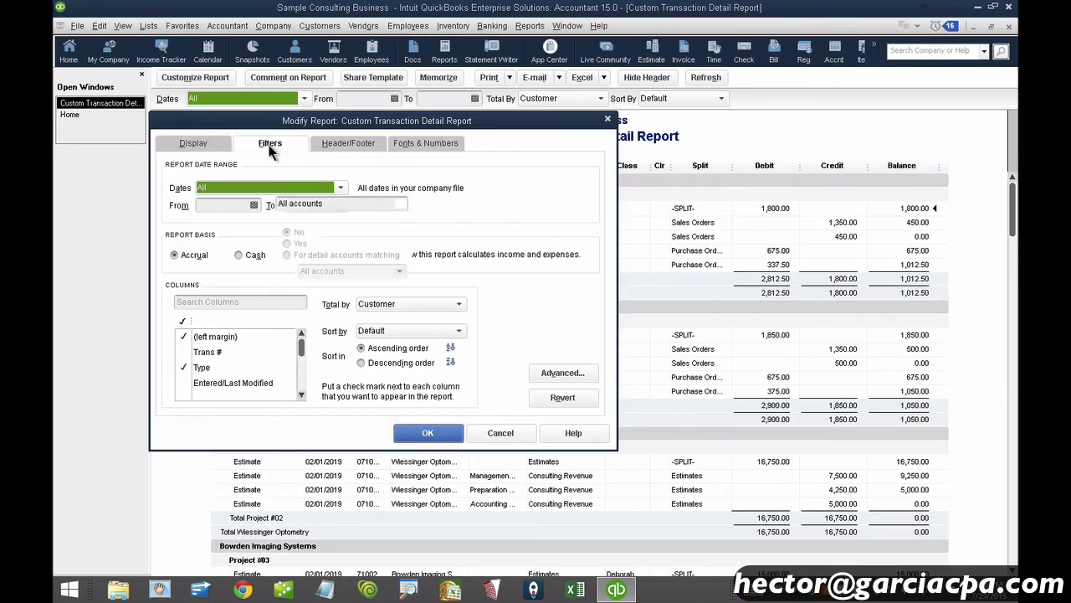
click(232, 250)
scroll(232, 252, down, 5)
click(232, 250)
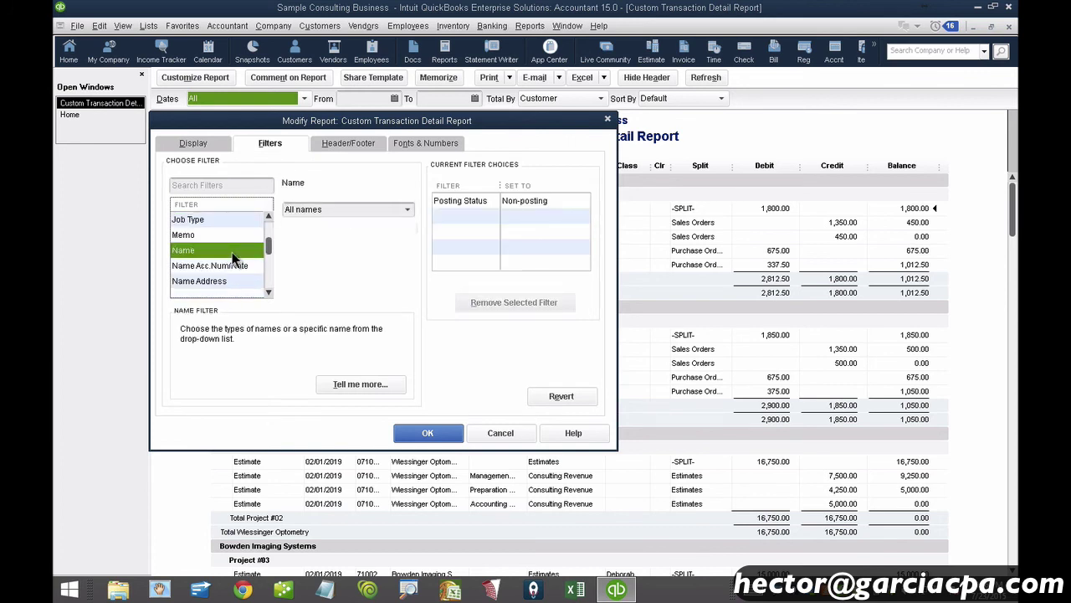
click(406, 210)
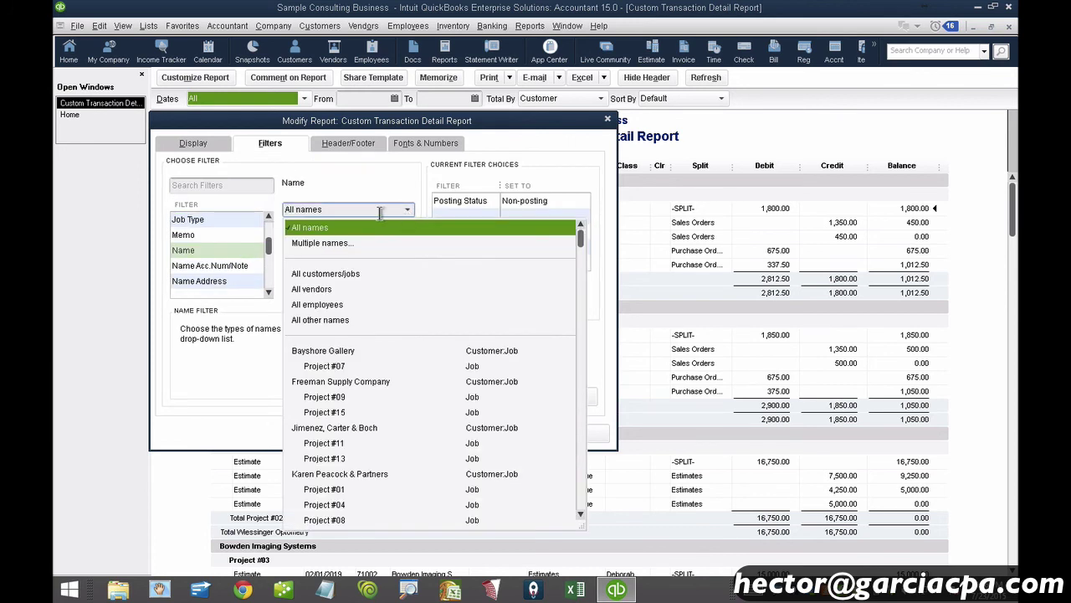
drag(379, 213, 208, 193)
text(Jimenez, Carter & Boch)
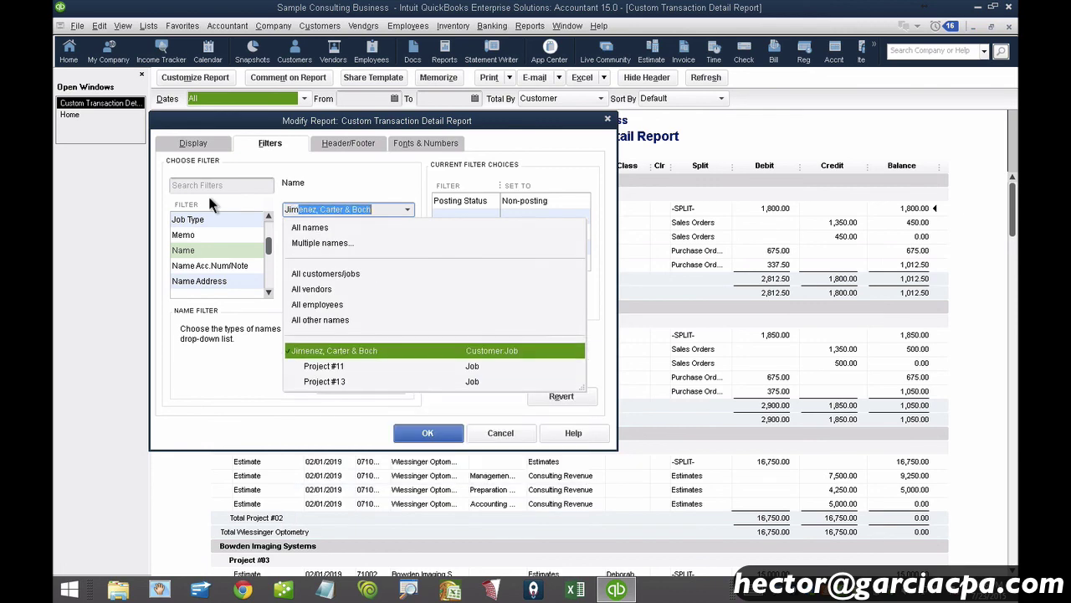
click(325, 367)
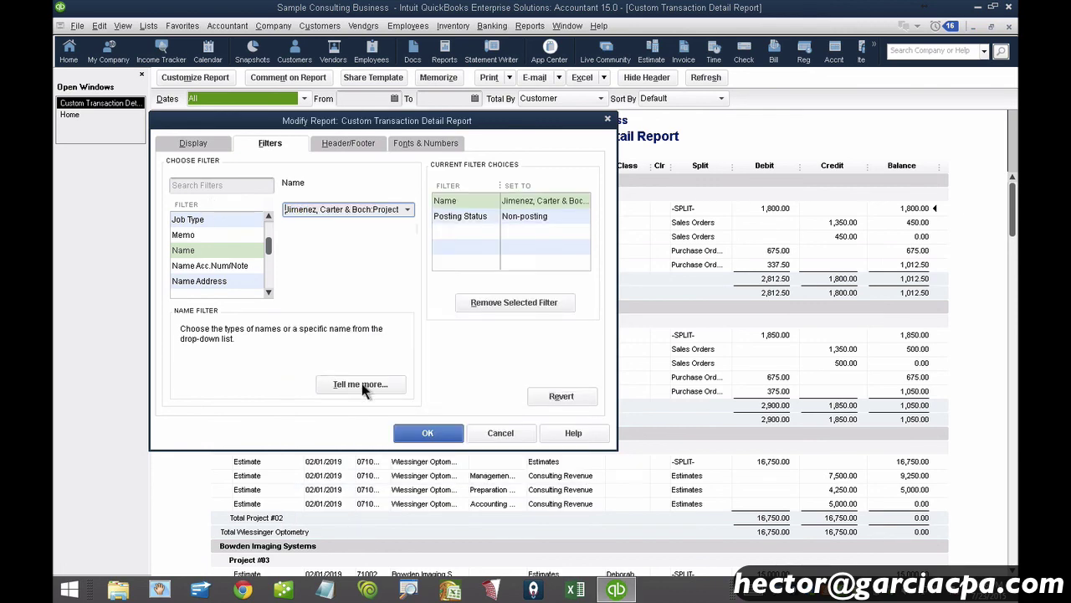
click(416, 433)
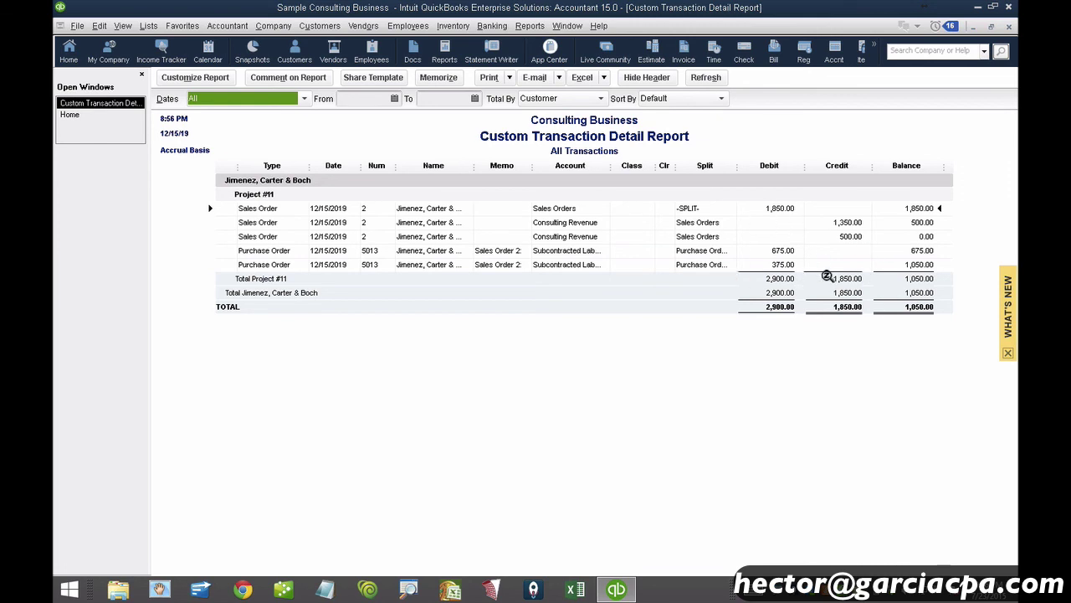
Add a Detail Level filter set to All except summary to the report and apply it
click(195, 78)
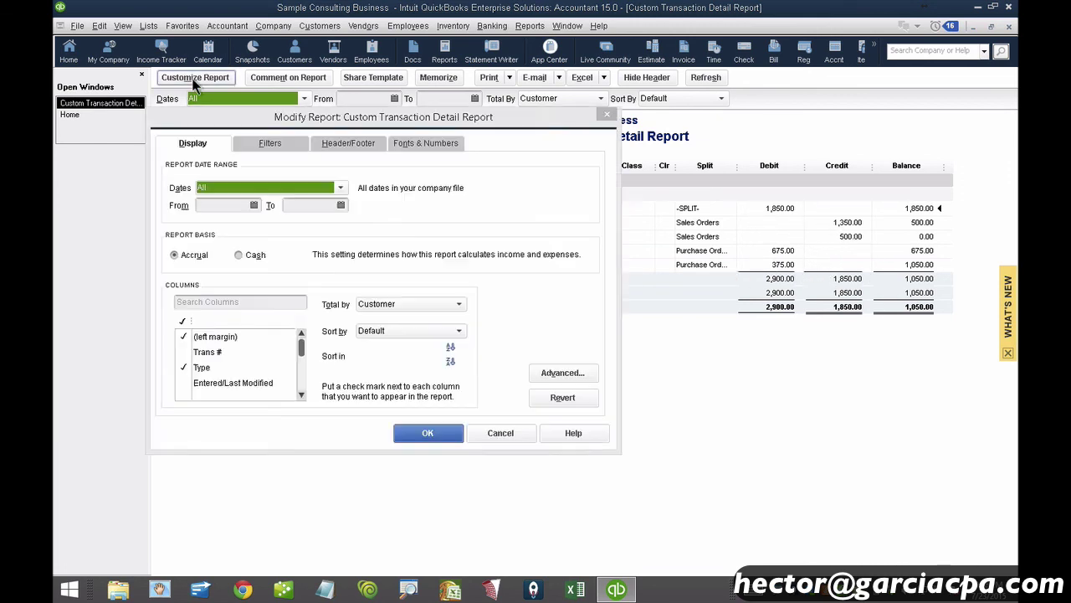
click(268, 145)
click(222, 239)
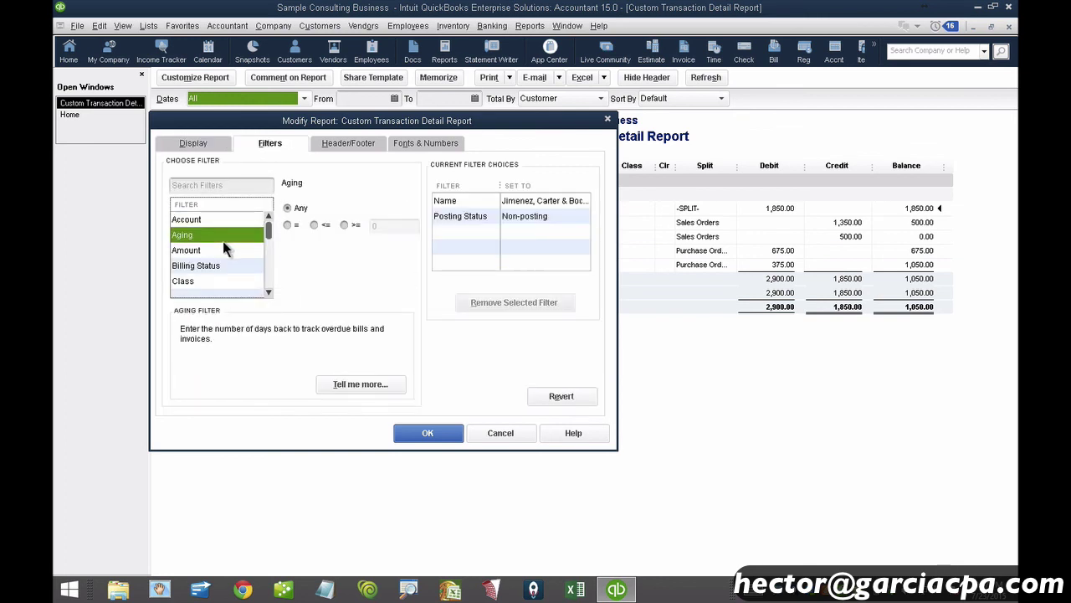
scroll(222, 241, down, 2)
click(222, 244)
click(216, 261)
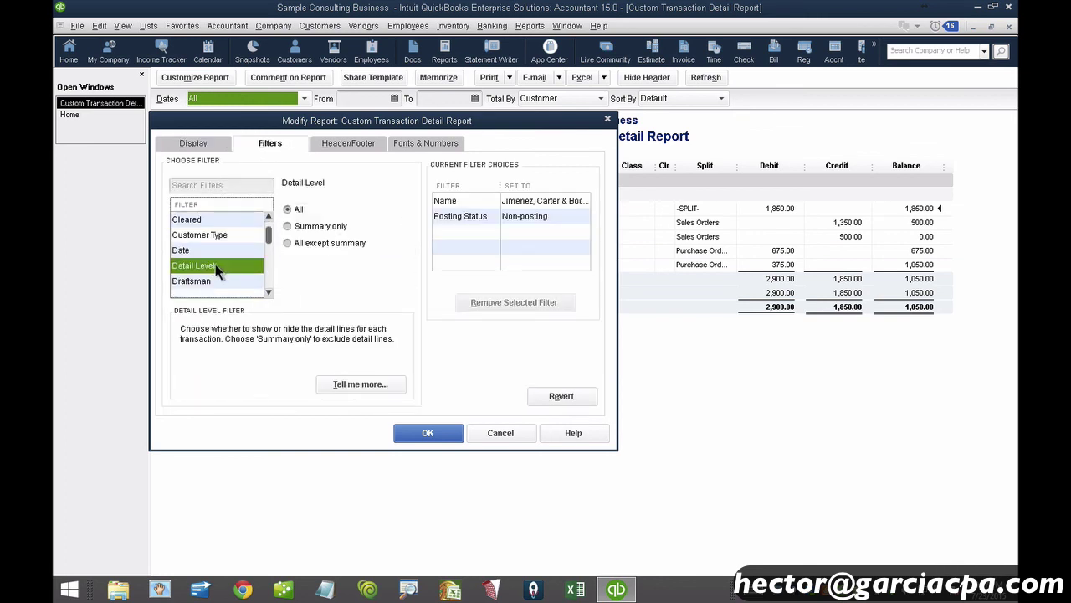
click(318, 241)
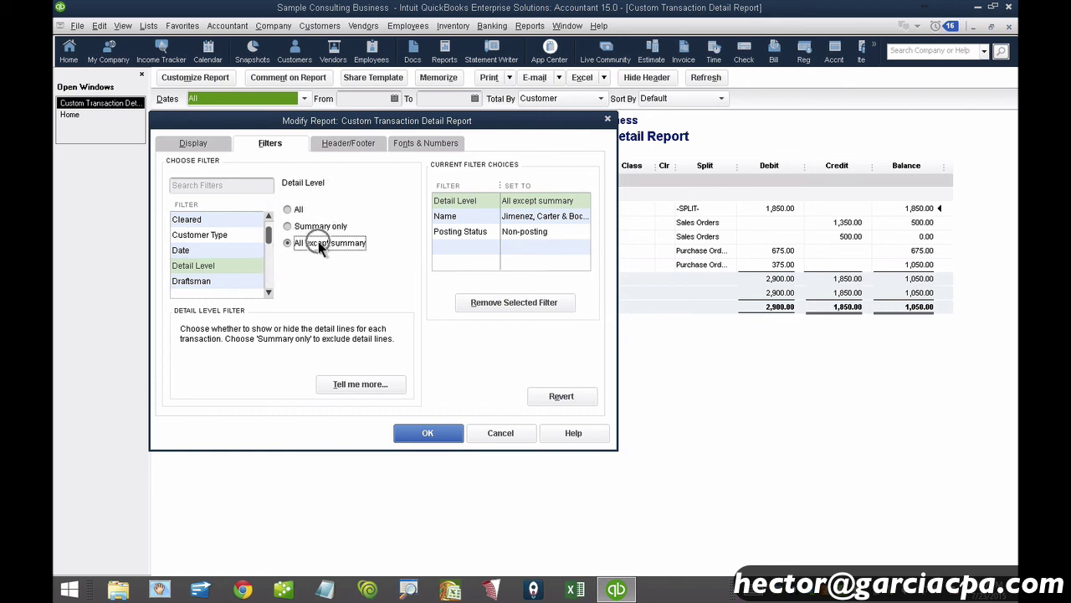
click(779, 210)
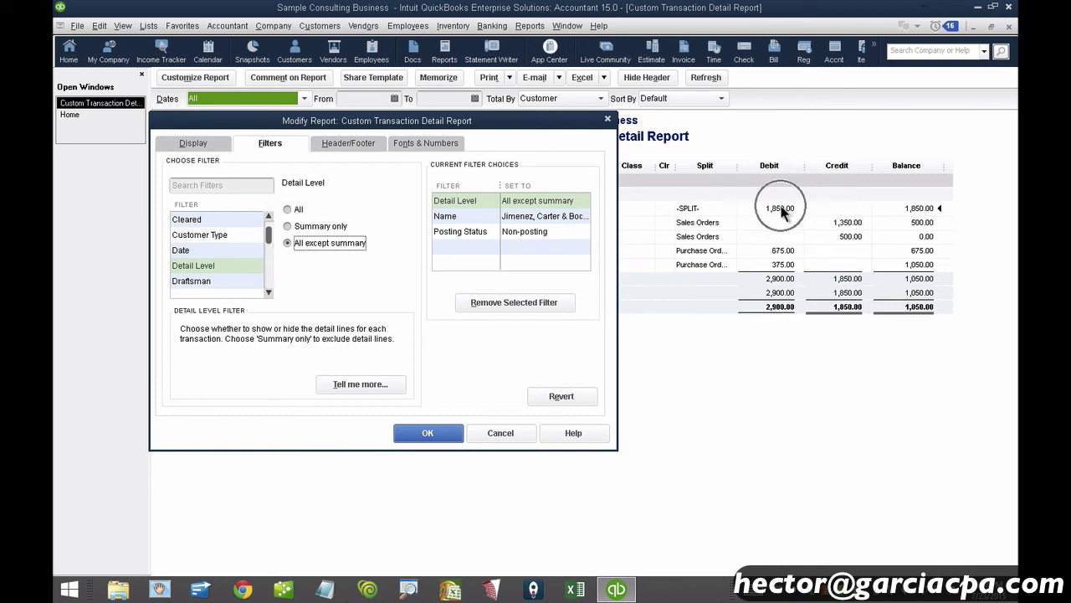
click(428, 432)
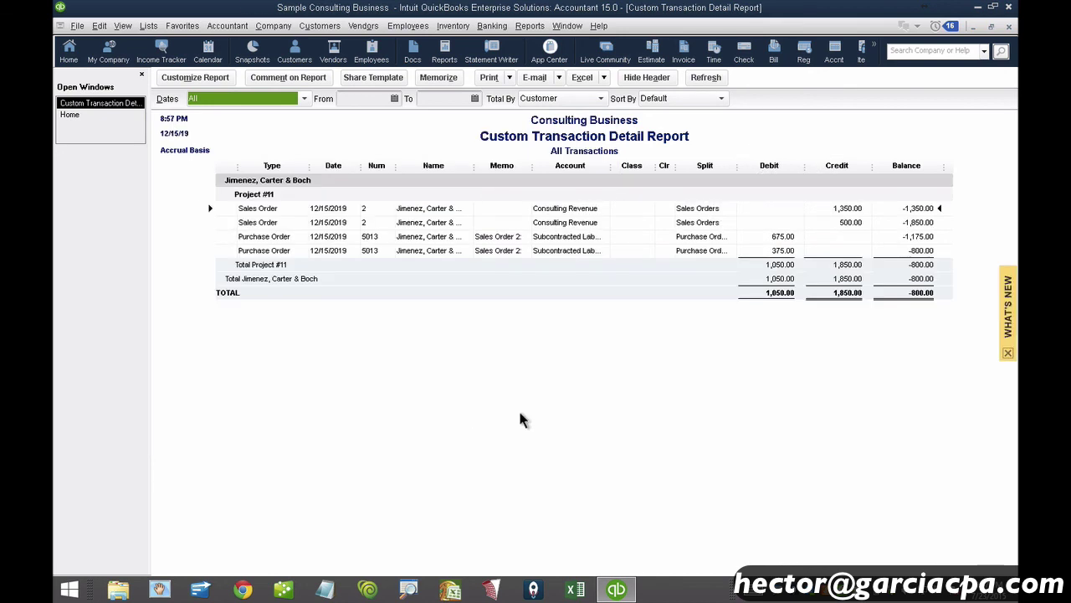